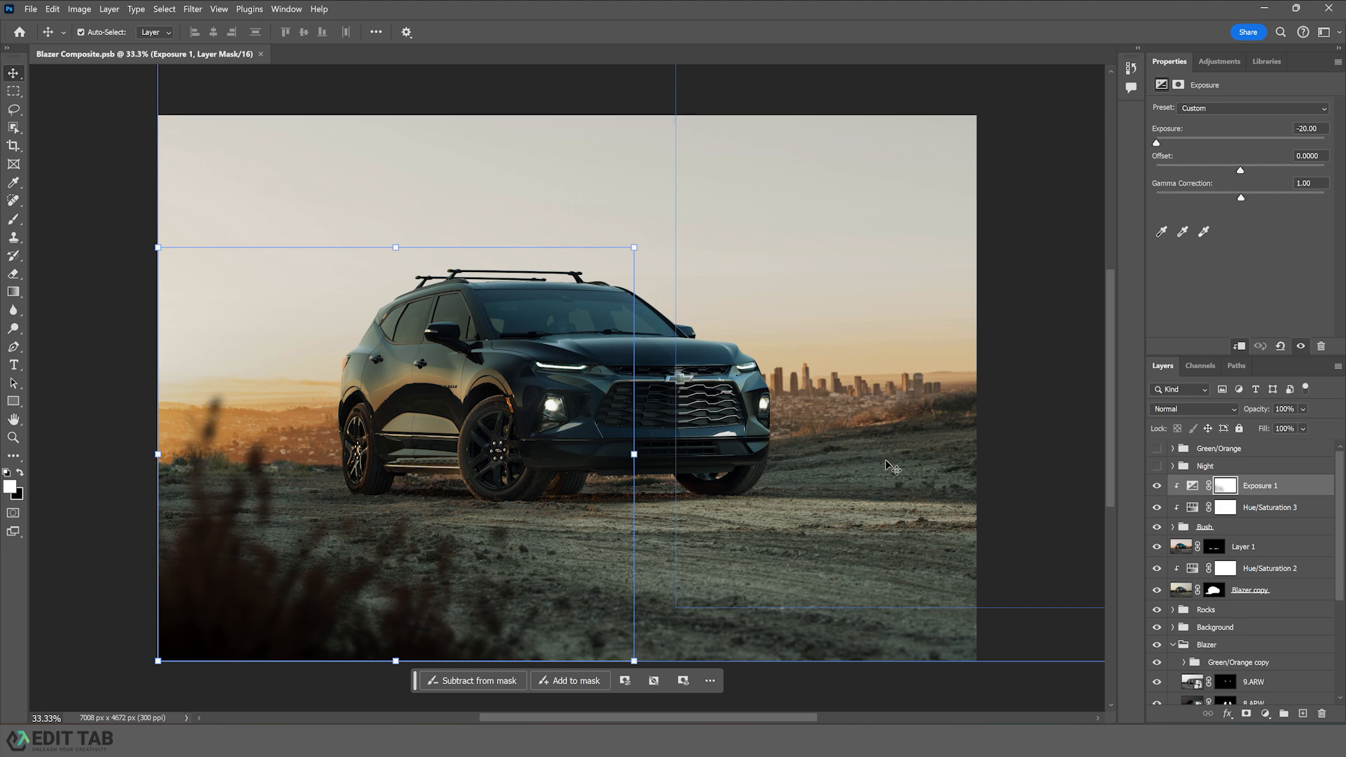
- Add a Curves adjustment layer and brighten the image by moving the white point to input 201
left_click(1265, 714)
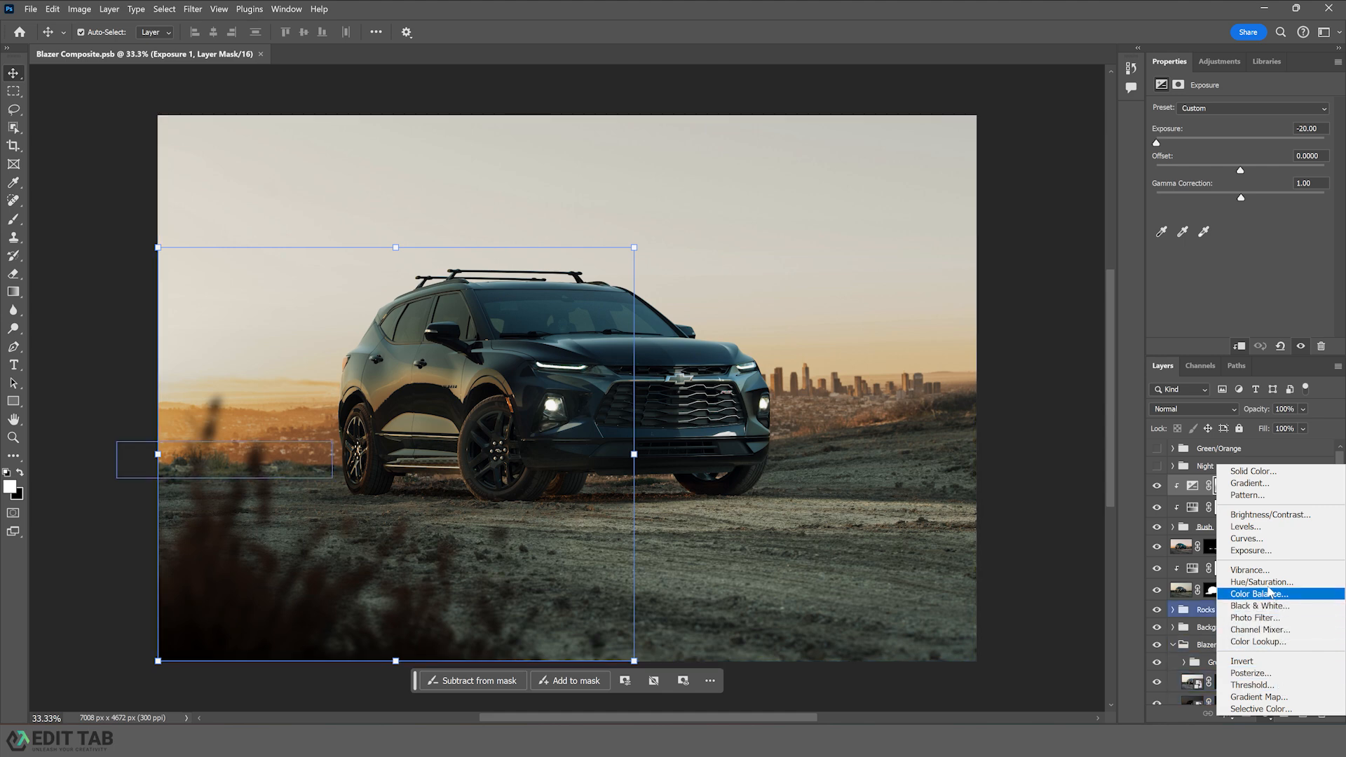
left_click(1262, 542)
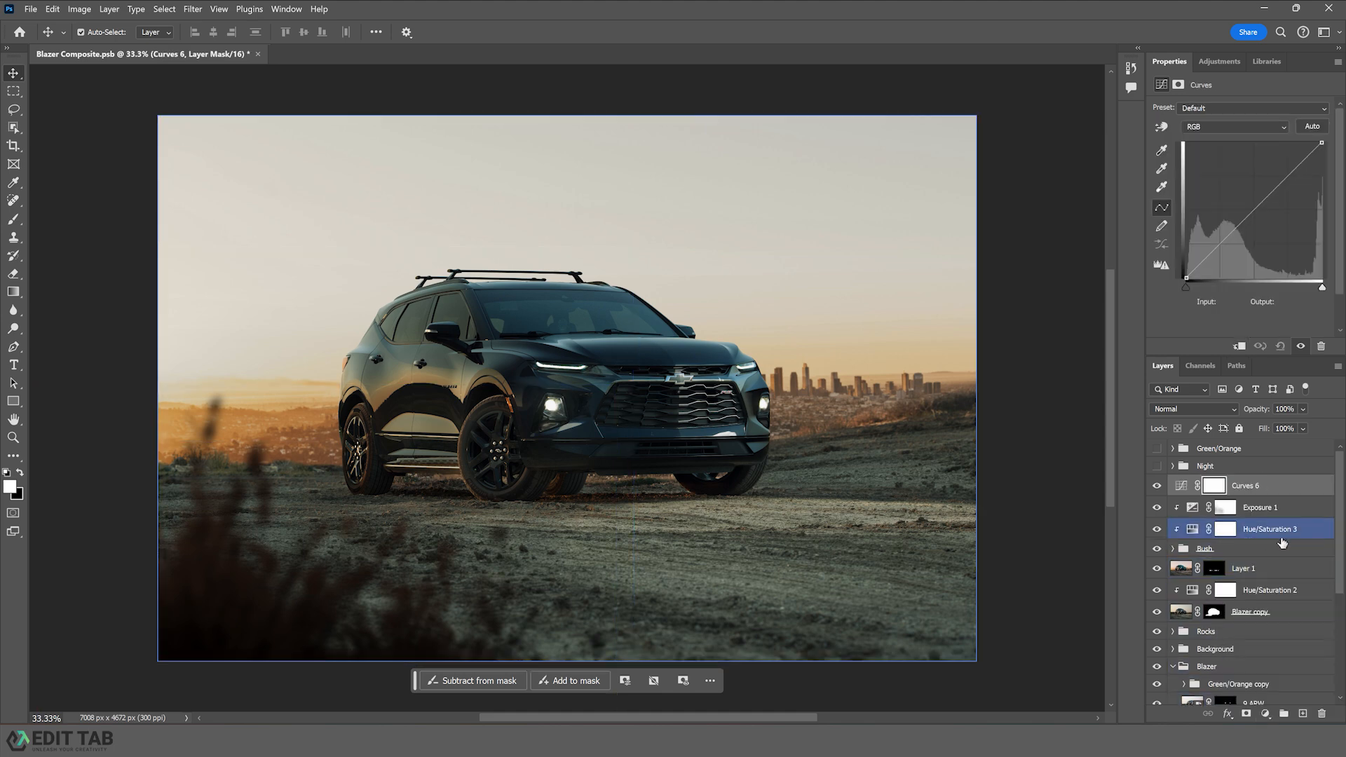
left_click_drag(1322, 142, 1291, 133)
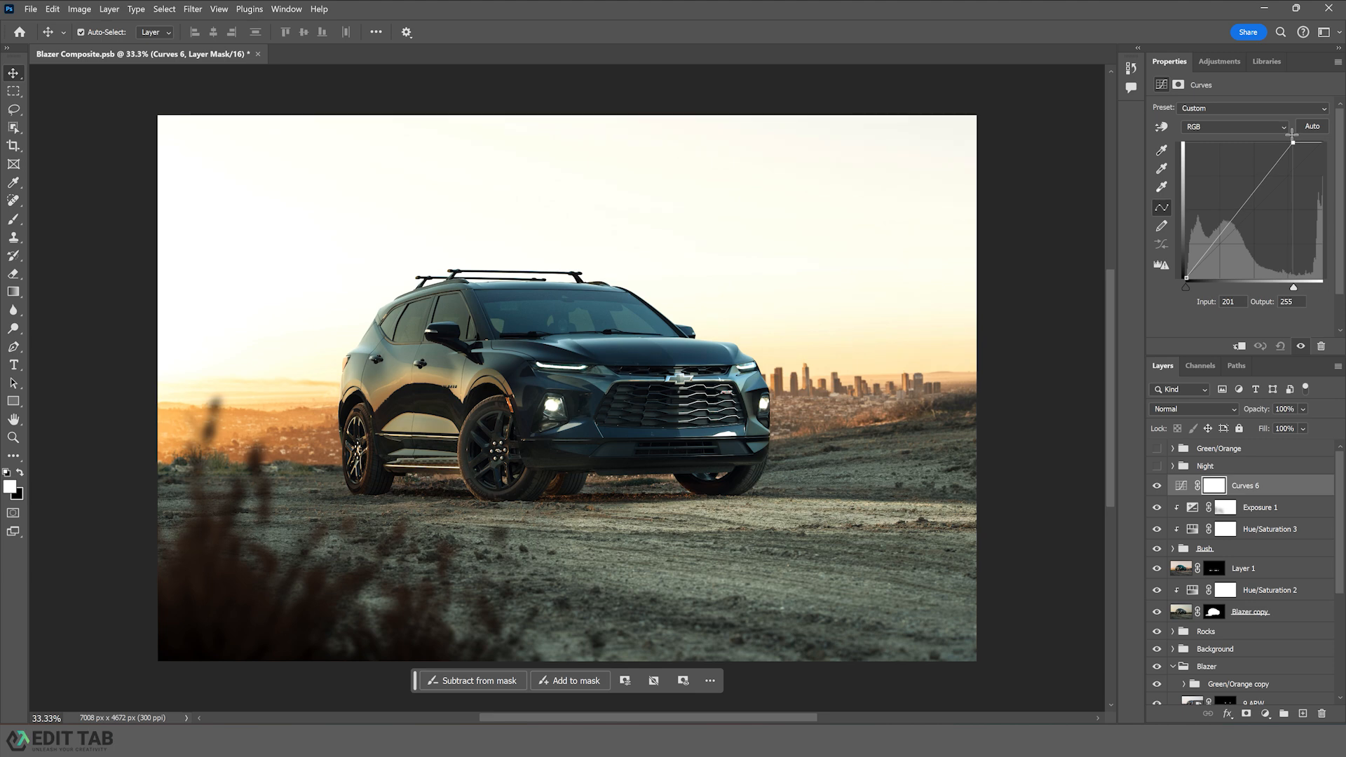
left_click_drag(1252, 195, 1253, 194)
- Invert the Curves layer's mask to hide the effect and put the layer into a new group
left_click(1212, 488)
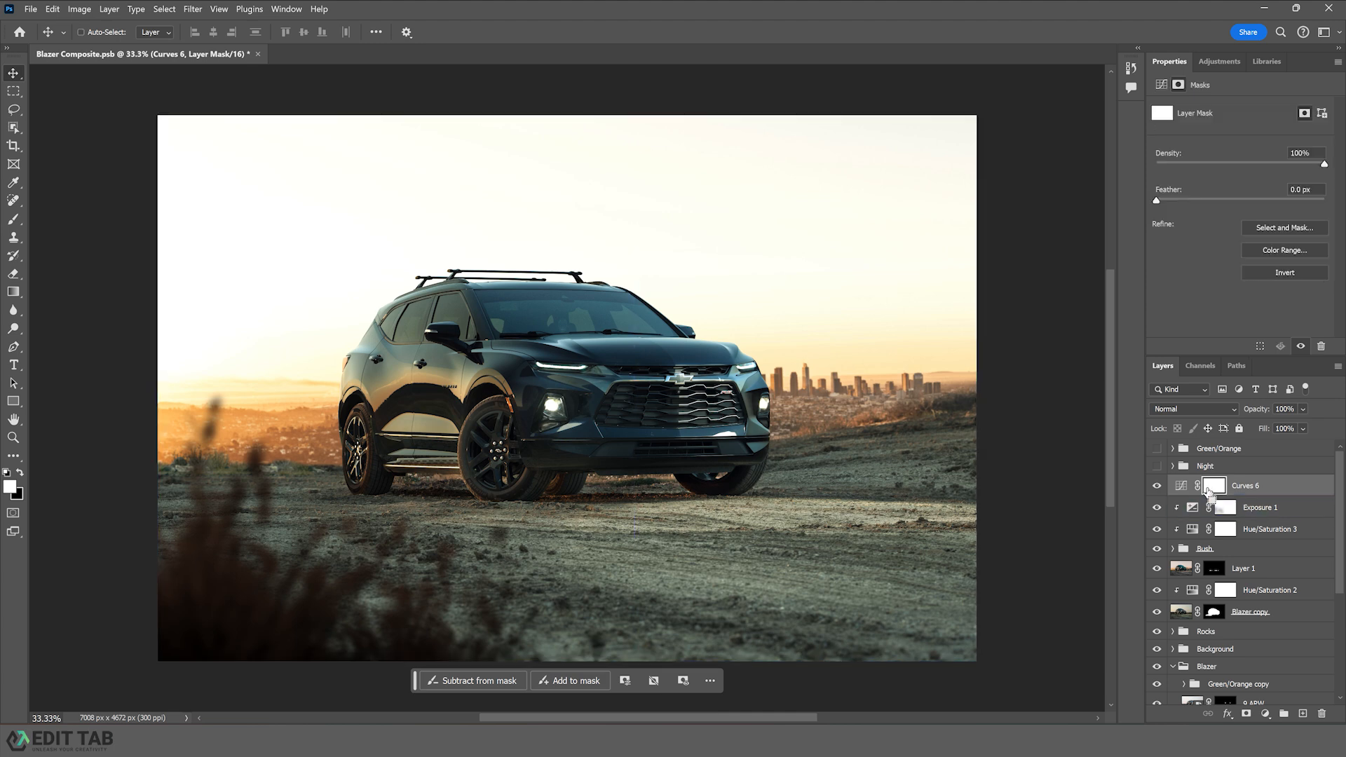
key("ctrl+i")
key("ctrl+g")
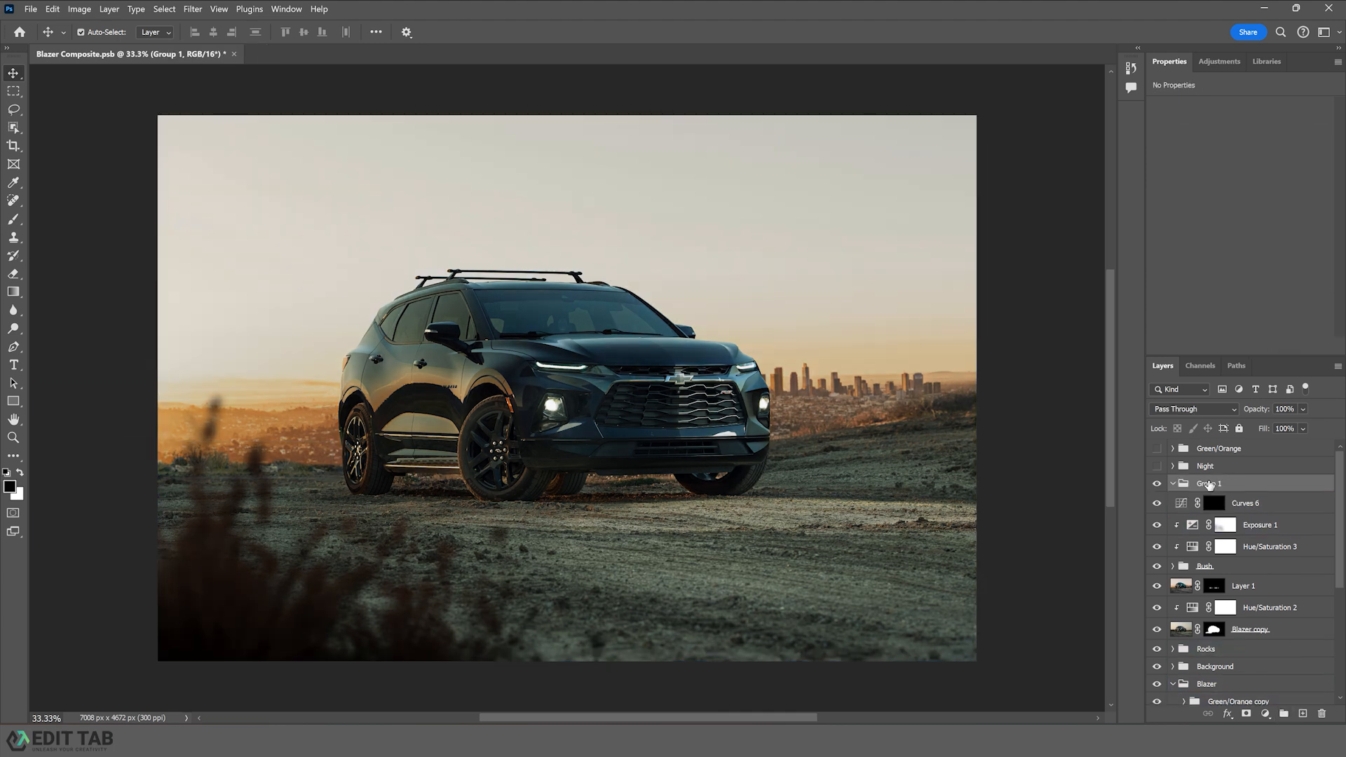
- Rename the new group Headlights
double_click(1210, 483)
type("Headli")
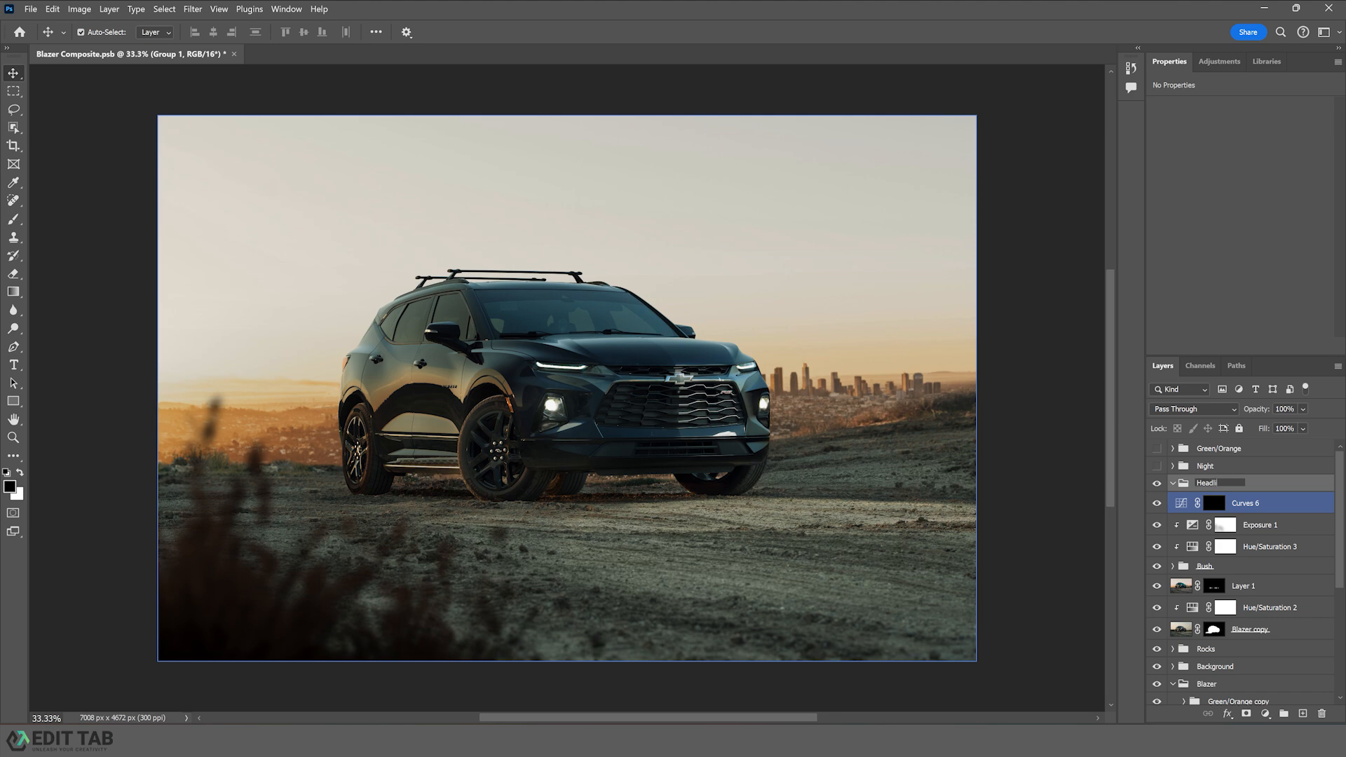
type("ghts")
key("Return")
- Paint white on the Curves mask with a 15% opacity brush about 600 px across the ground in front of the car
left_click_drag(1244, 506, 1232, 487)
left_click(1255, 505)
left_click(1226, 503)
key("b")
key("x")
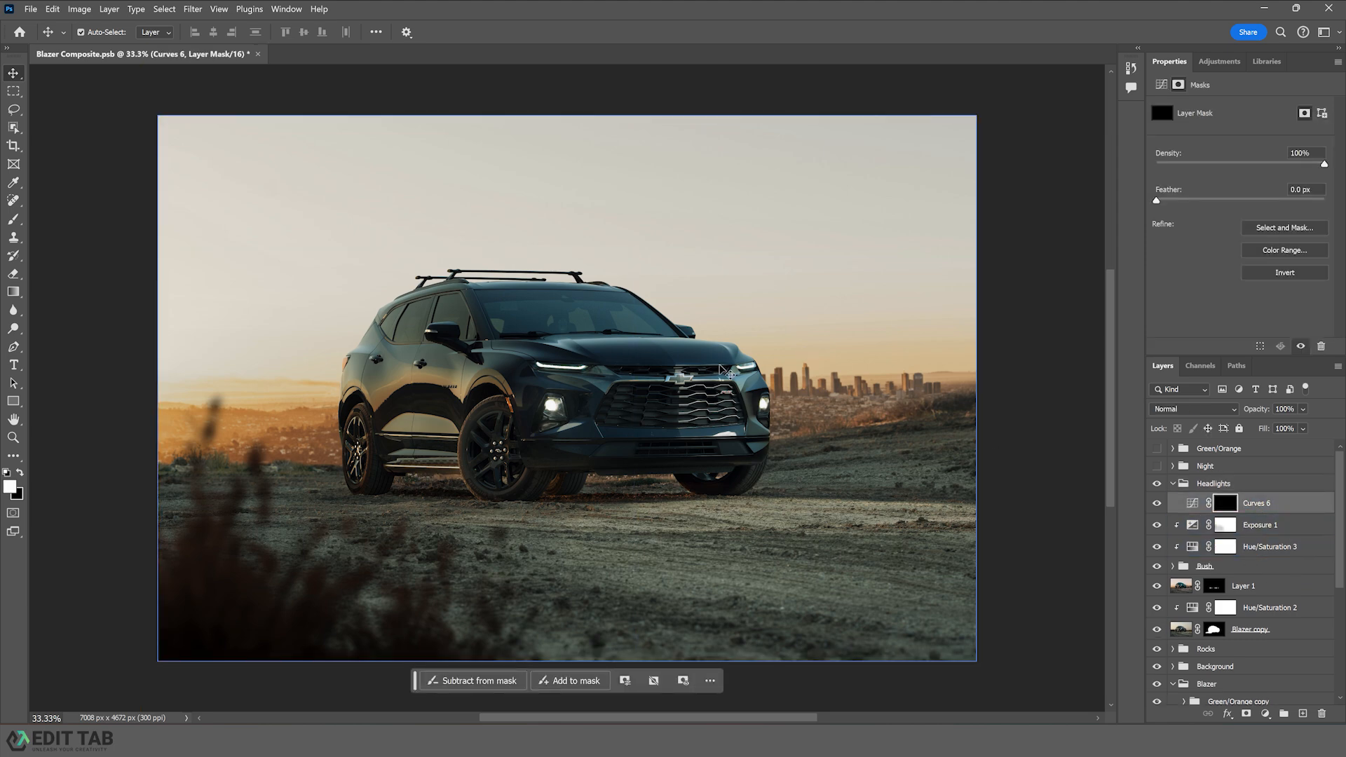
type("15")
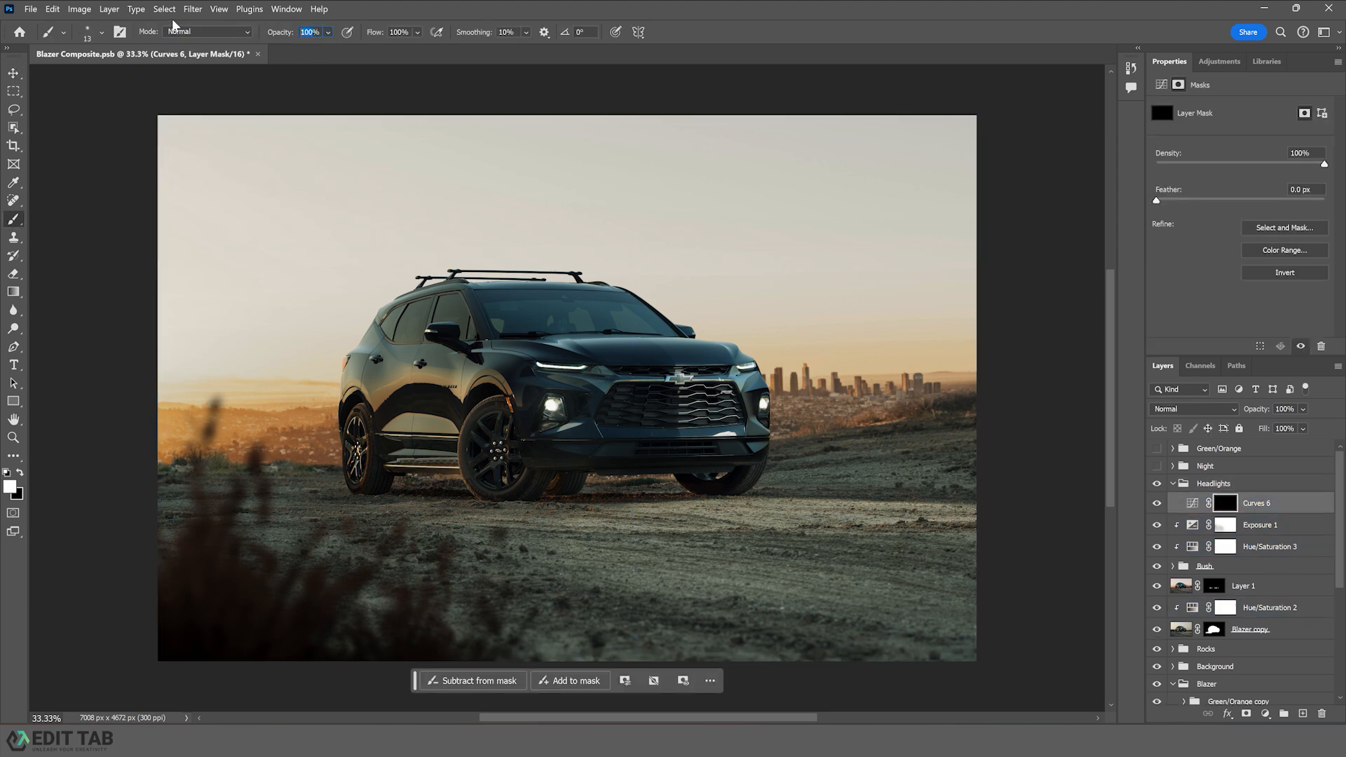
key("Return")
key("bracketright")
key("bracketright")
key("bracketright")
key("bracketright")
key("bracketright")
key("bracketright")
key("bracketright")
key("bracketright")
key("bracketright")
key("bracketright")
key("bracketright")
key("bracketright")
key("bracketright")
key("bracketright")
key("bracketright")
key("bracketright")
key("bracketright")
key("bracketright")
key("bracketright")
key("bracketright")
key("bracketleft")
key("bracketleft")
mouse_move(636, 565)
left_mouse_down()
mouse_move(979, 625)
mouse_move(586, 540)
mouse_move(900, 603)
left_mouse_up()
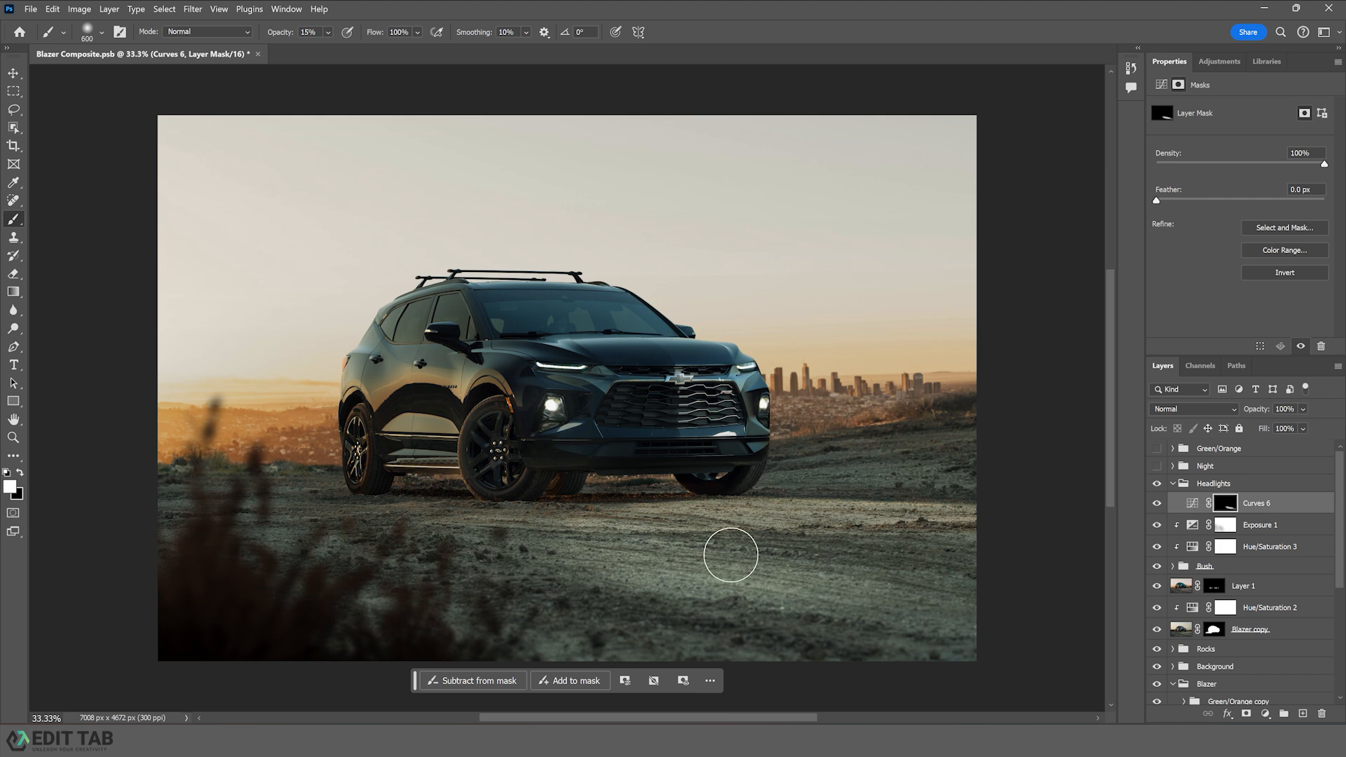
- Shrink the brush to about 175 px and raise its opacity to 25% for painting more light near the car
key("bracketleft")
key("bracketleft")
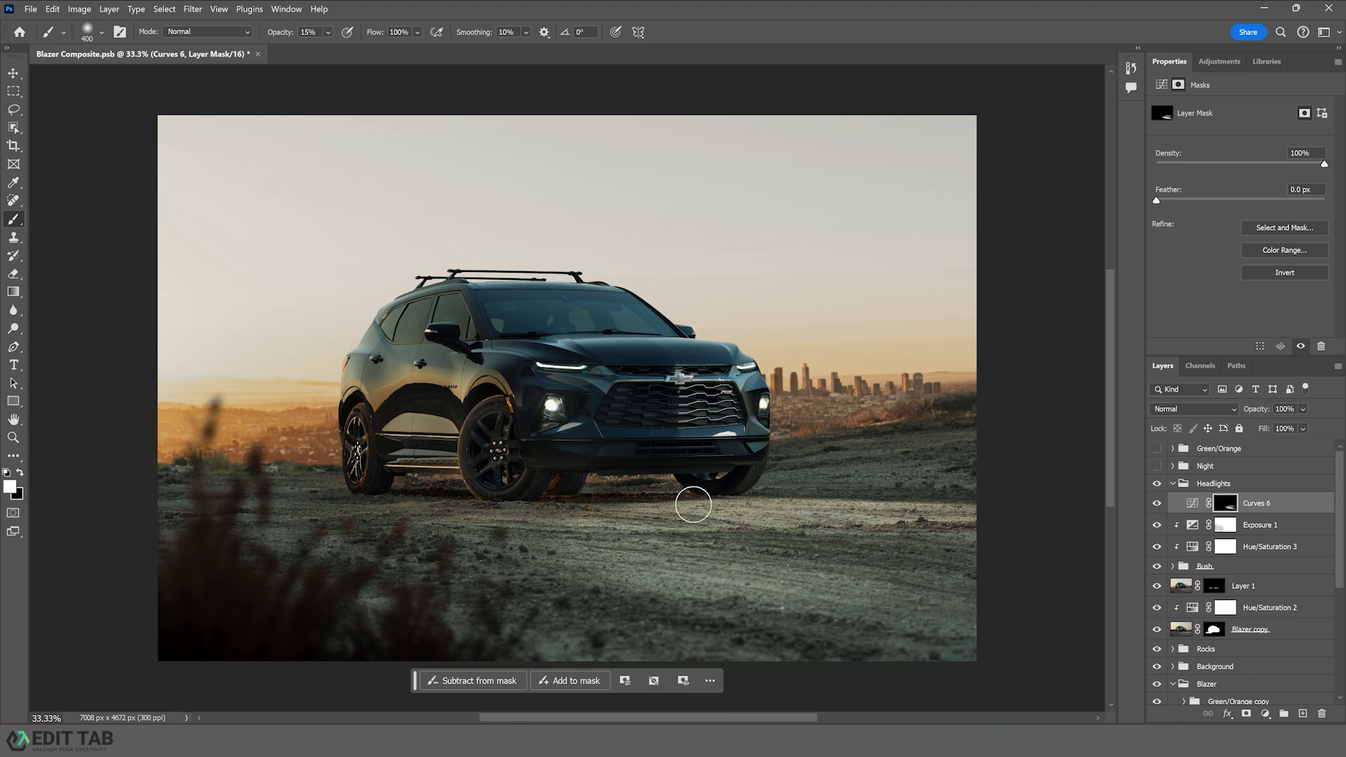
key("bracketleft")
key("bracketleft")
key("bracketleft")
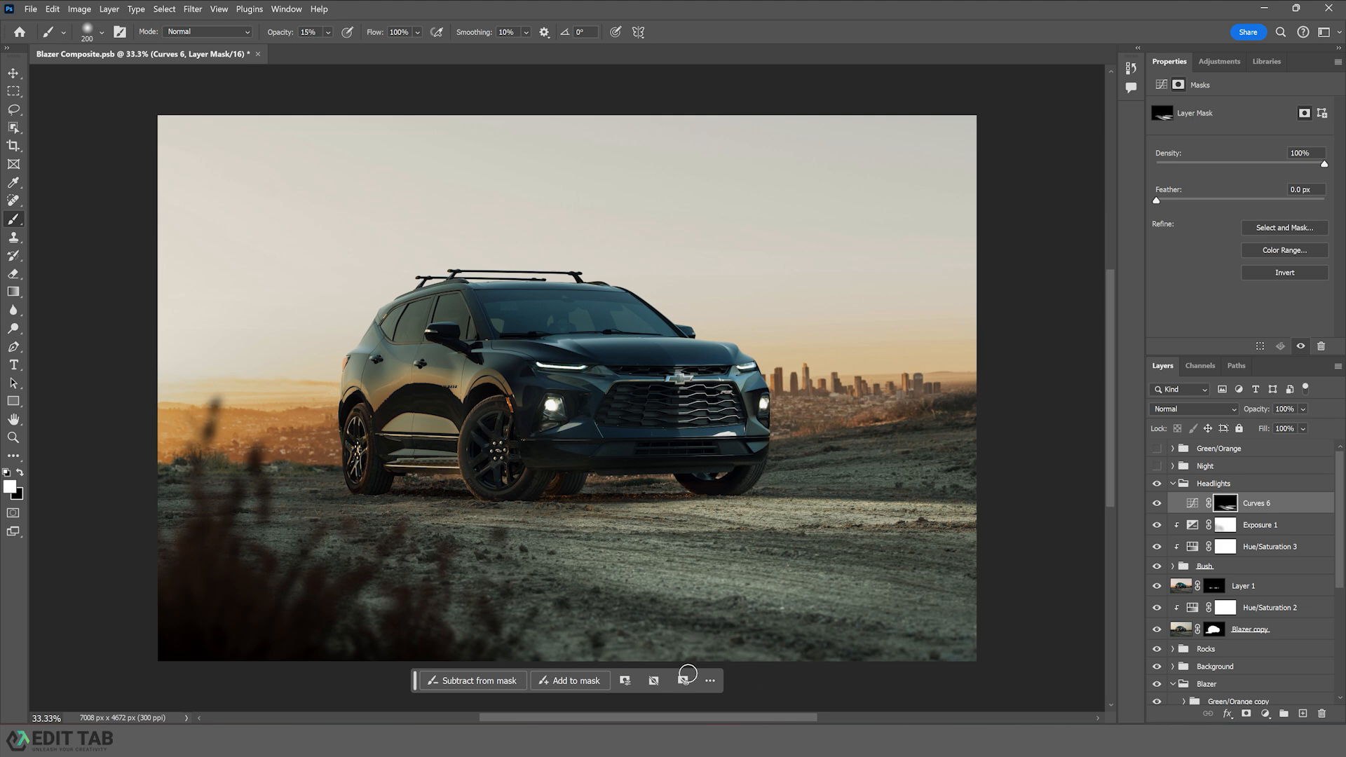
key("bracketright")
key("bracketright")
key("bracketright")
key("bracketright")
key("bracketleft")
key("bracketleft")
key("bracketleft")
key("bracketleft")
key("bracketleft")
key("bracketleft")
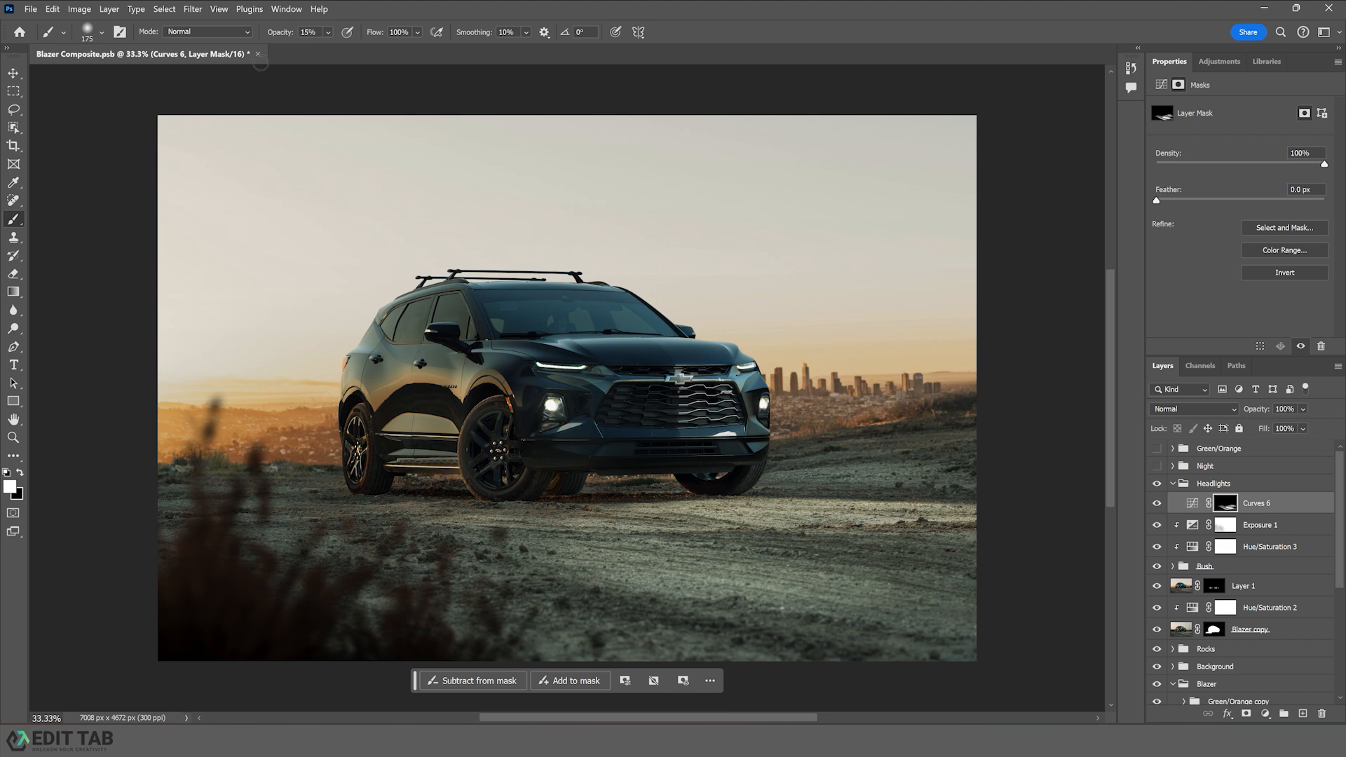
left_click(316, 33)
type("25")
key("Return")
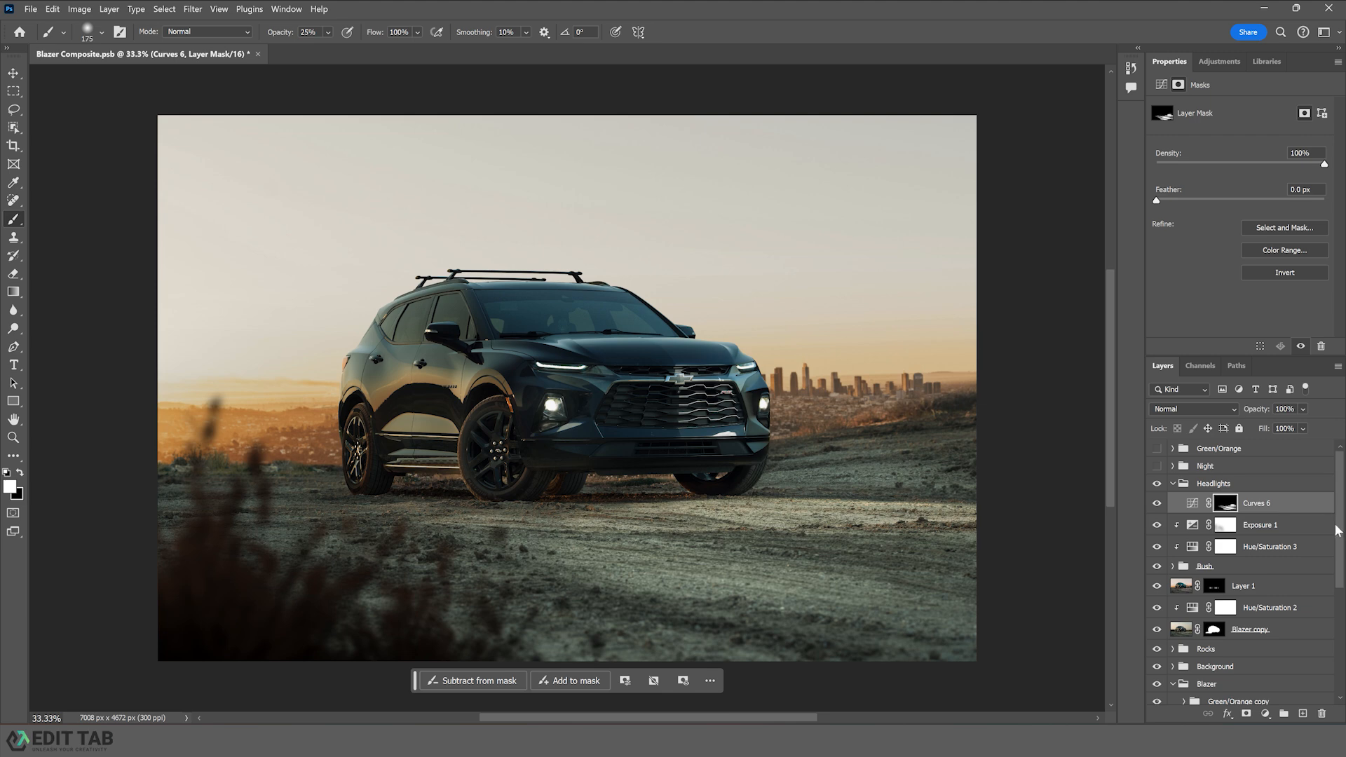
- Duplicate the Curves layer to strengthen the light and switch to black with a brush about 125 px
key("ctrl+j")
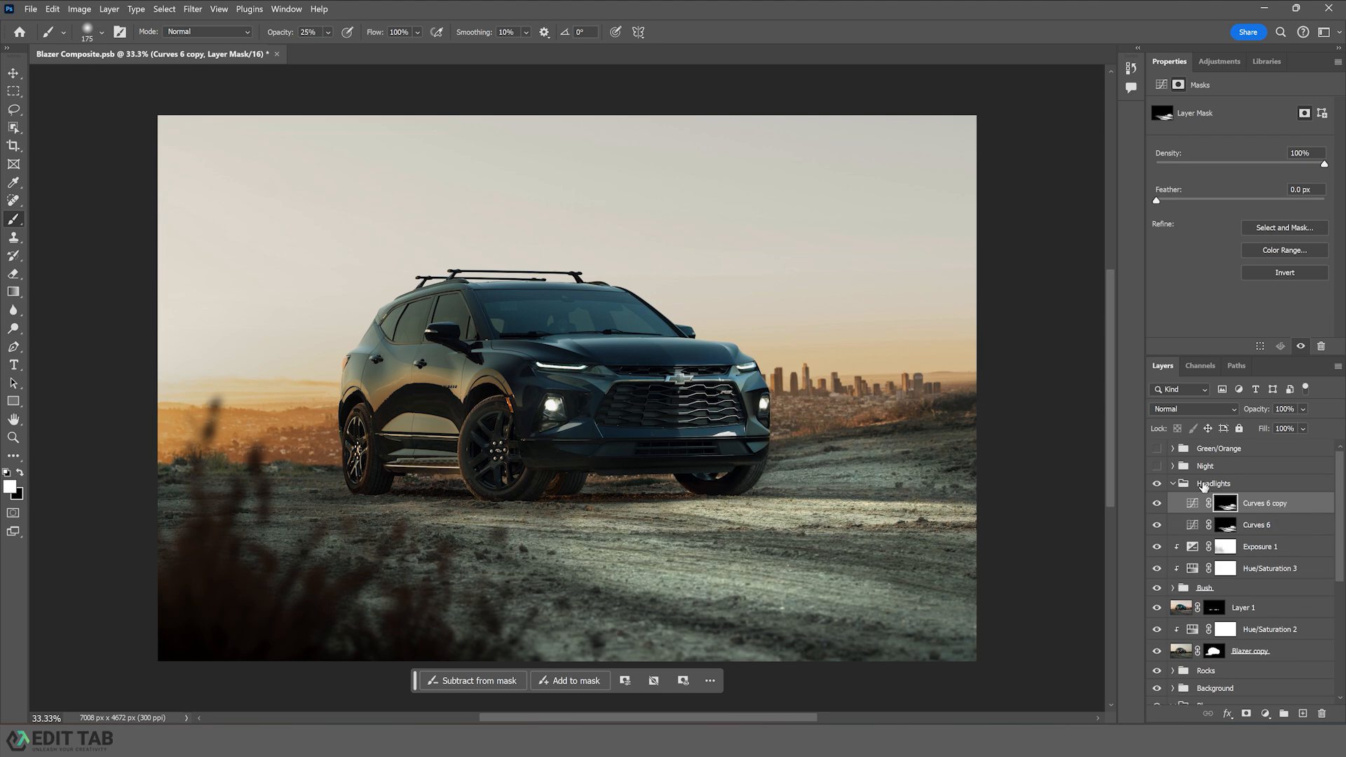
key("x")
key("bracketright")
key("bracketright")
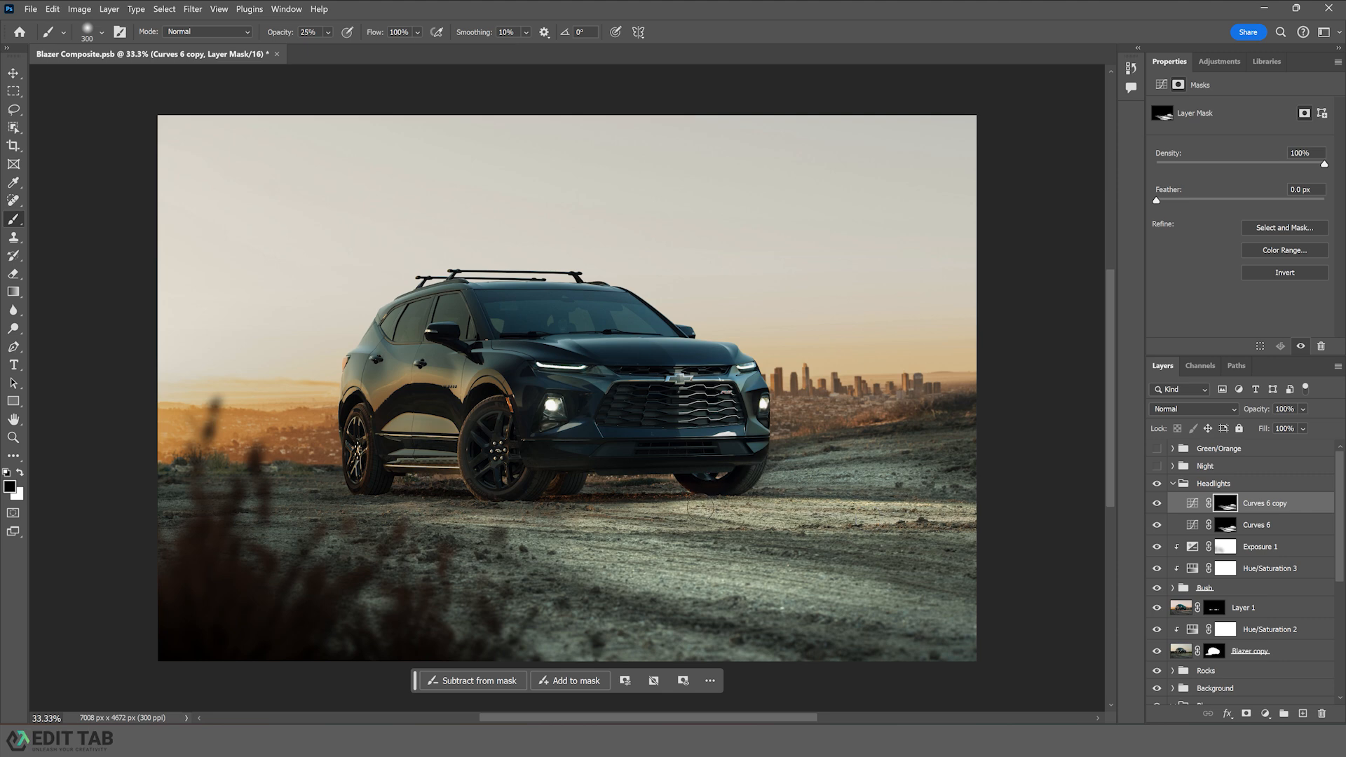
key("bracketleft")
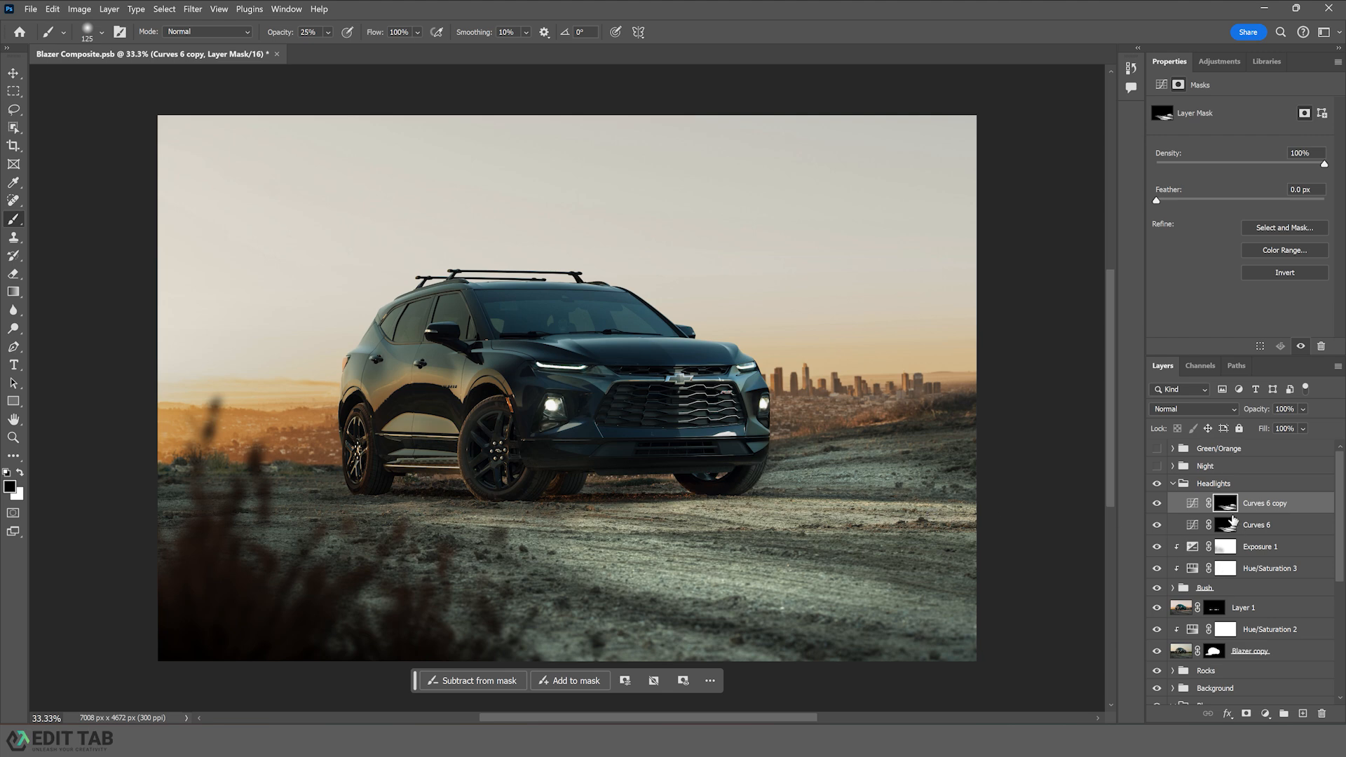
- Add another Curves adjustment layer with a brightening curve point at about input 104, output 137
left_click(1265, 713)
left_click(1292, 538)
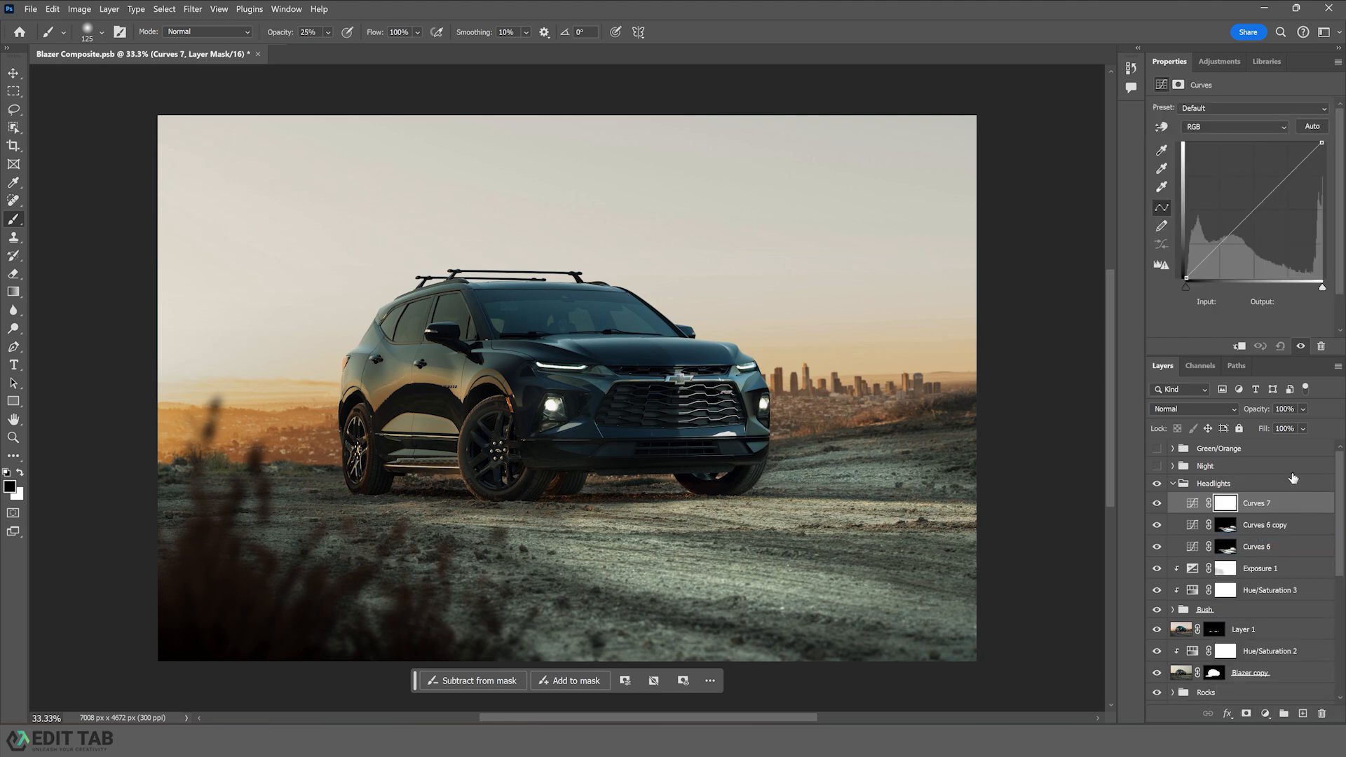
left_click_drag(1246, 217, 1246, 210)
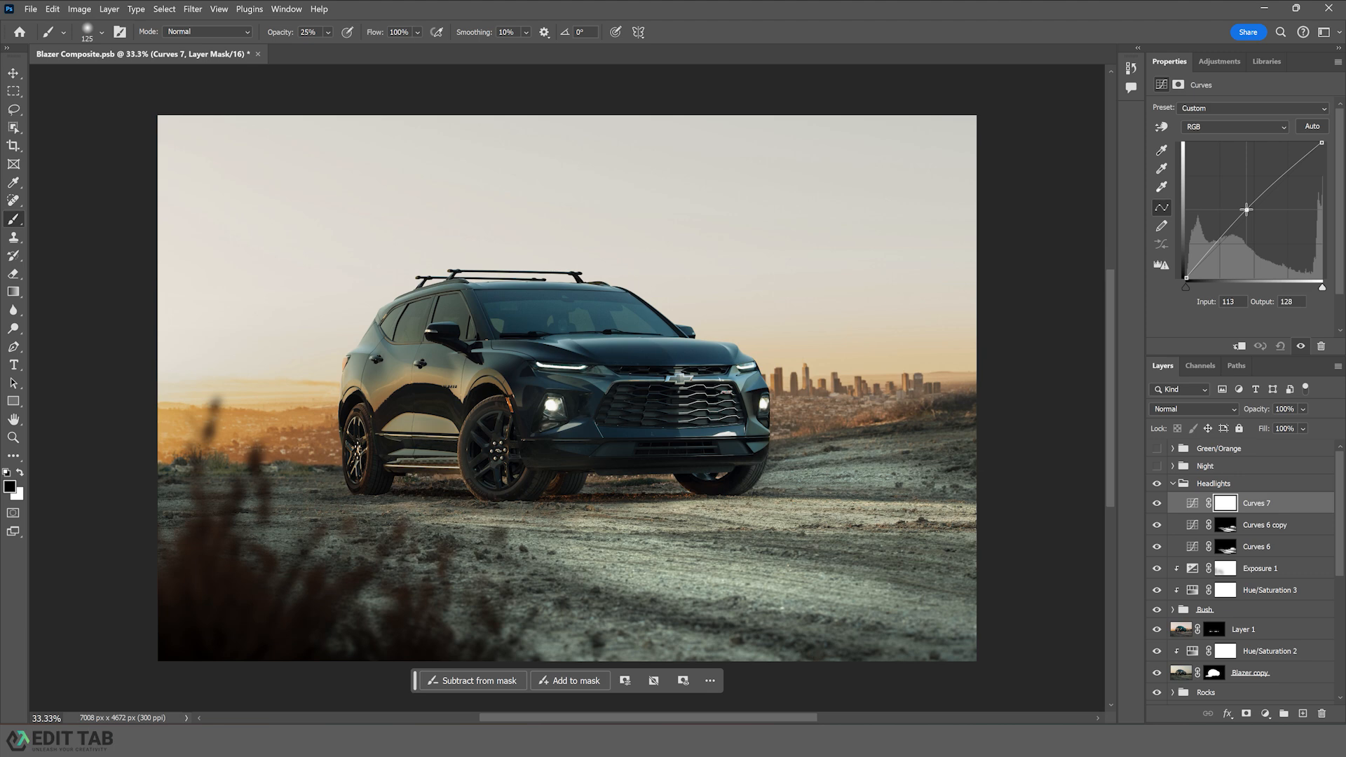
left_click_drag(1195, 268, 1294, 204)
left_click_drag(1319, 144, 1327, 144)
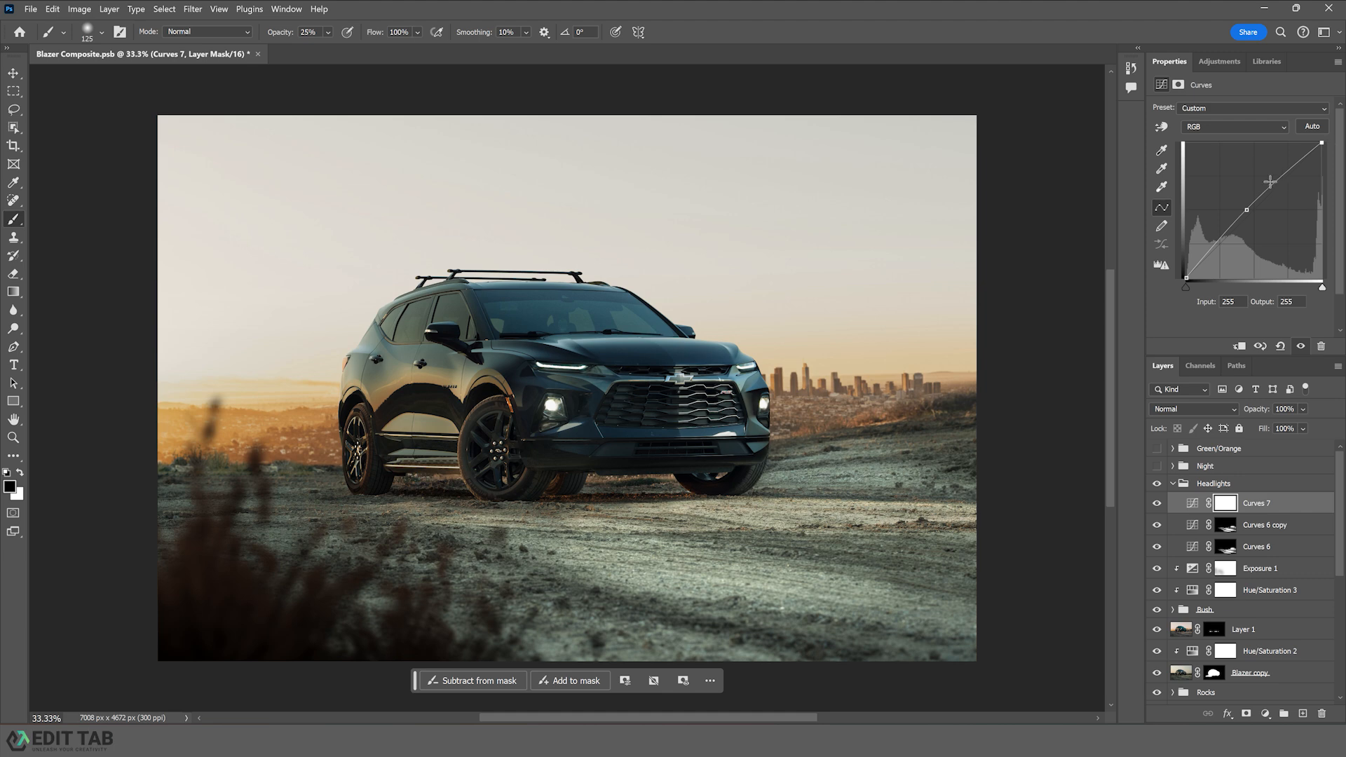
left_click_drag(1246, 210, 1241, 205)
- Invert the new Curves layer's mask to black and swap the brush colors
key("ctrl+i")
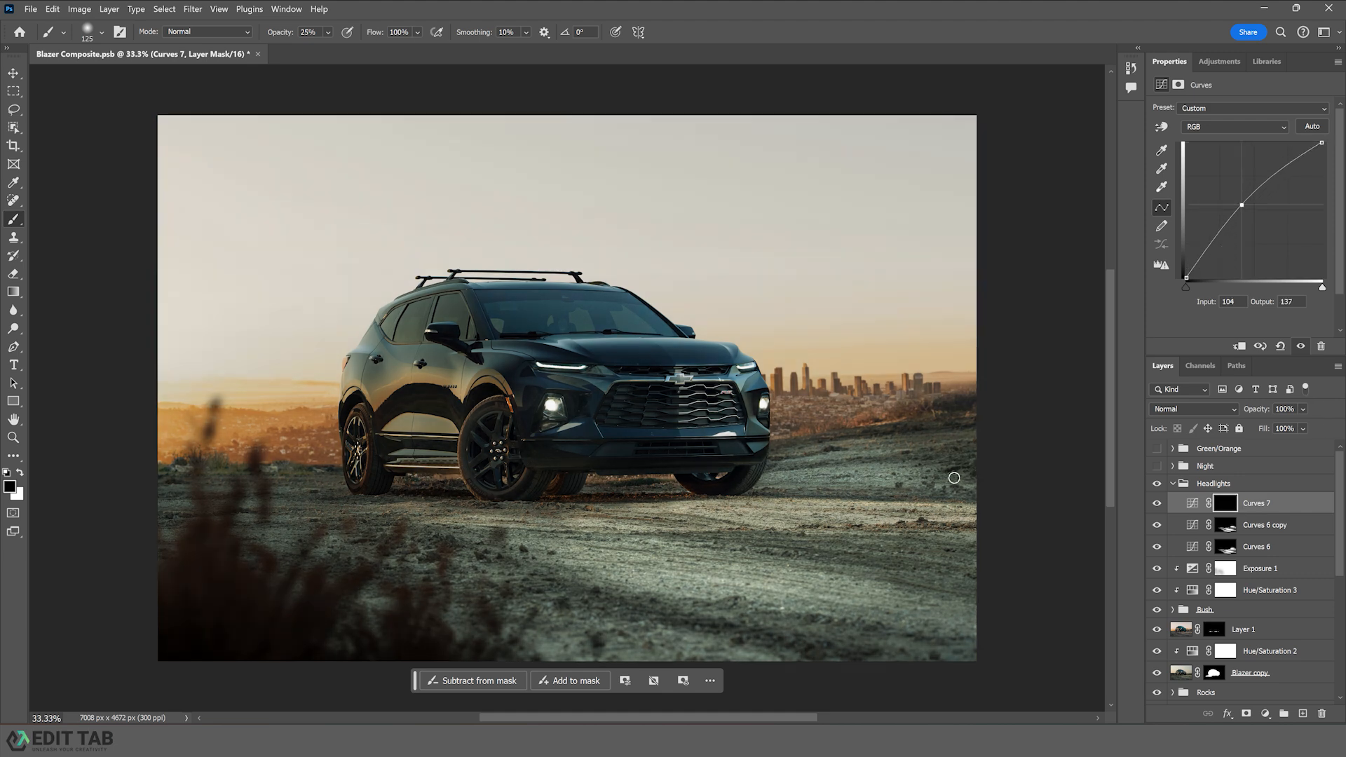
key("x")
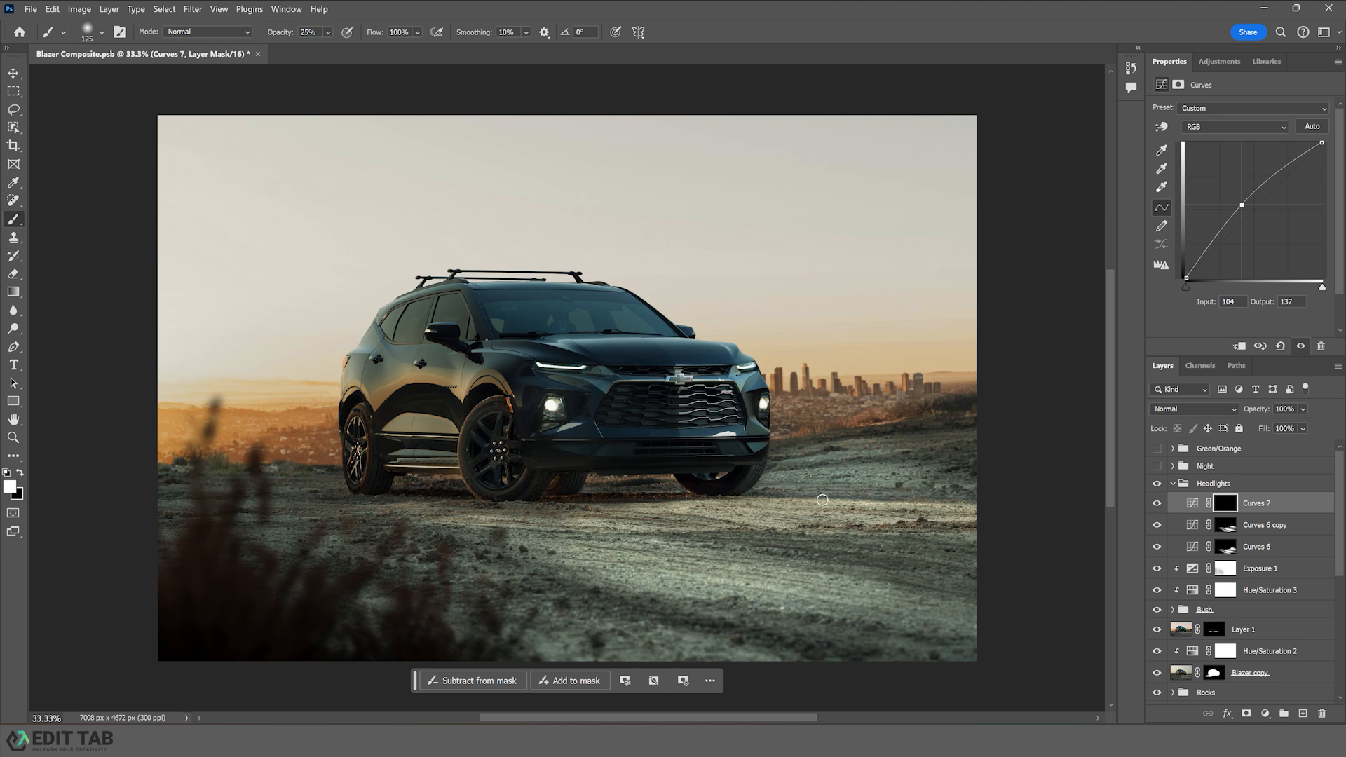
key("x")
key("x")
key("x")
- Add a Color Balance adjustment layer and push the midtones toward cyan (-18), green (+4) and blue (+14)
left_click(1265, 714)
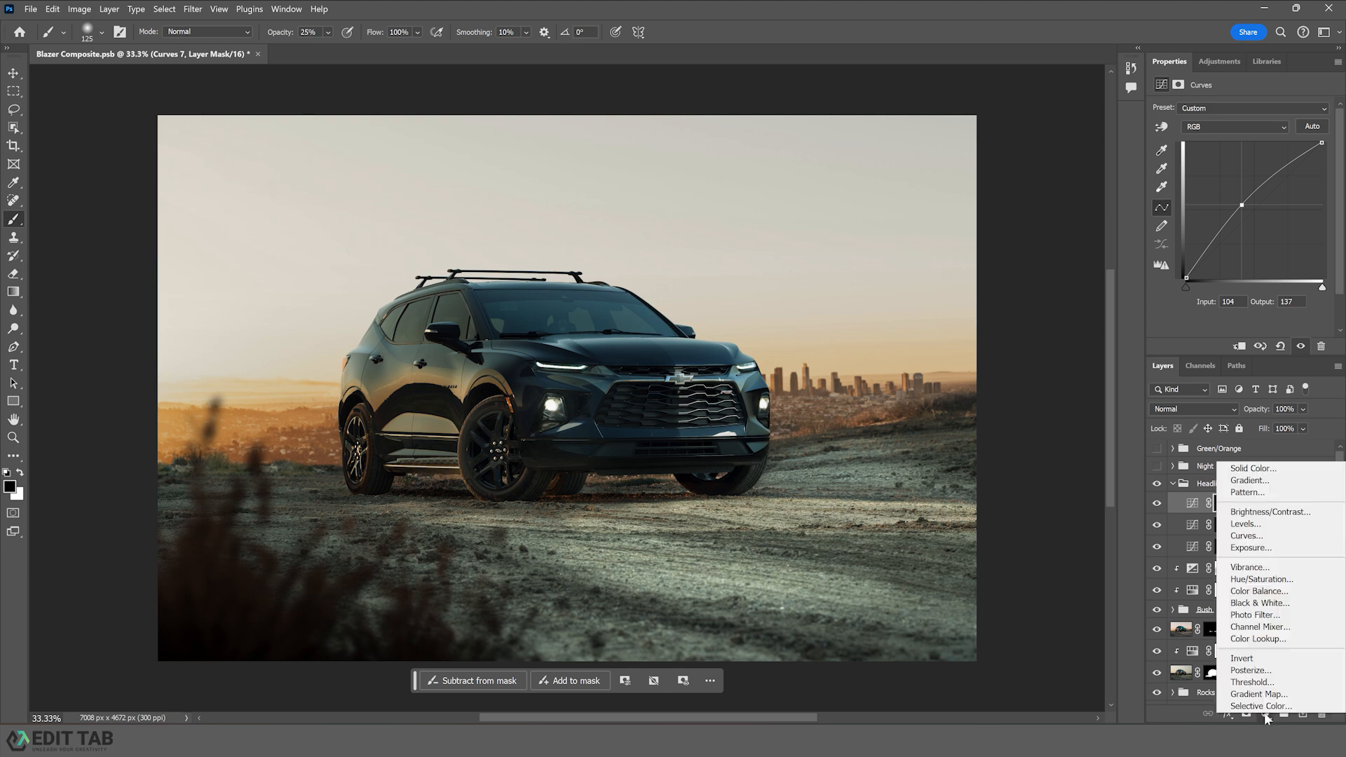
left_click(1247, 593)
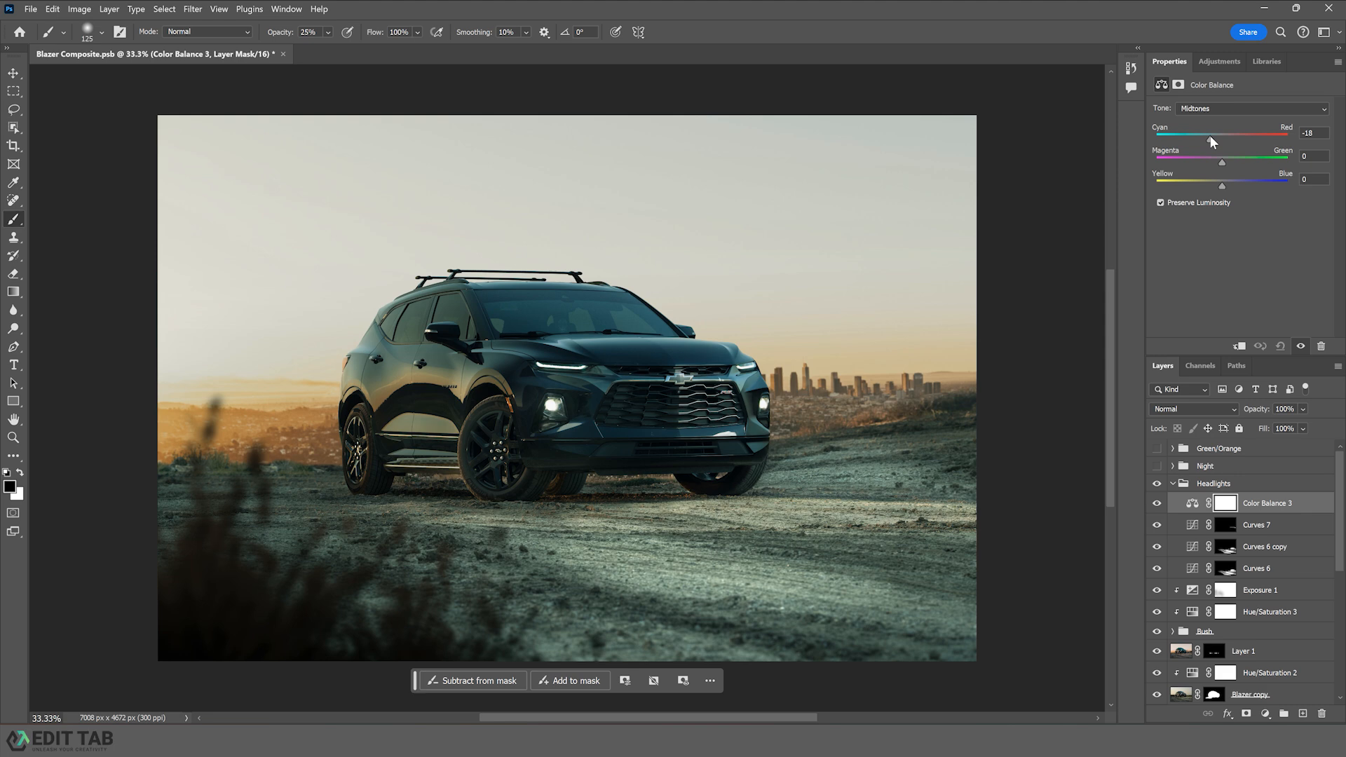
left_click_drag(1222, 185, 1230, 184)
left_click_drag(1221, 158, 1225, 160)
- Switch the Color Balance tone to Highlights and shift them toward blue (+17)
left_click(1213, 109)
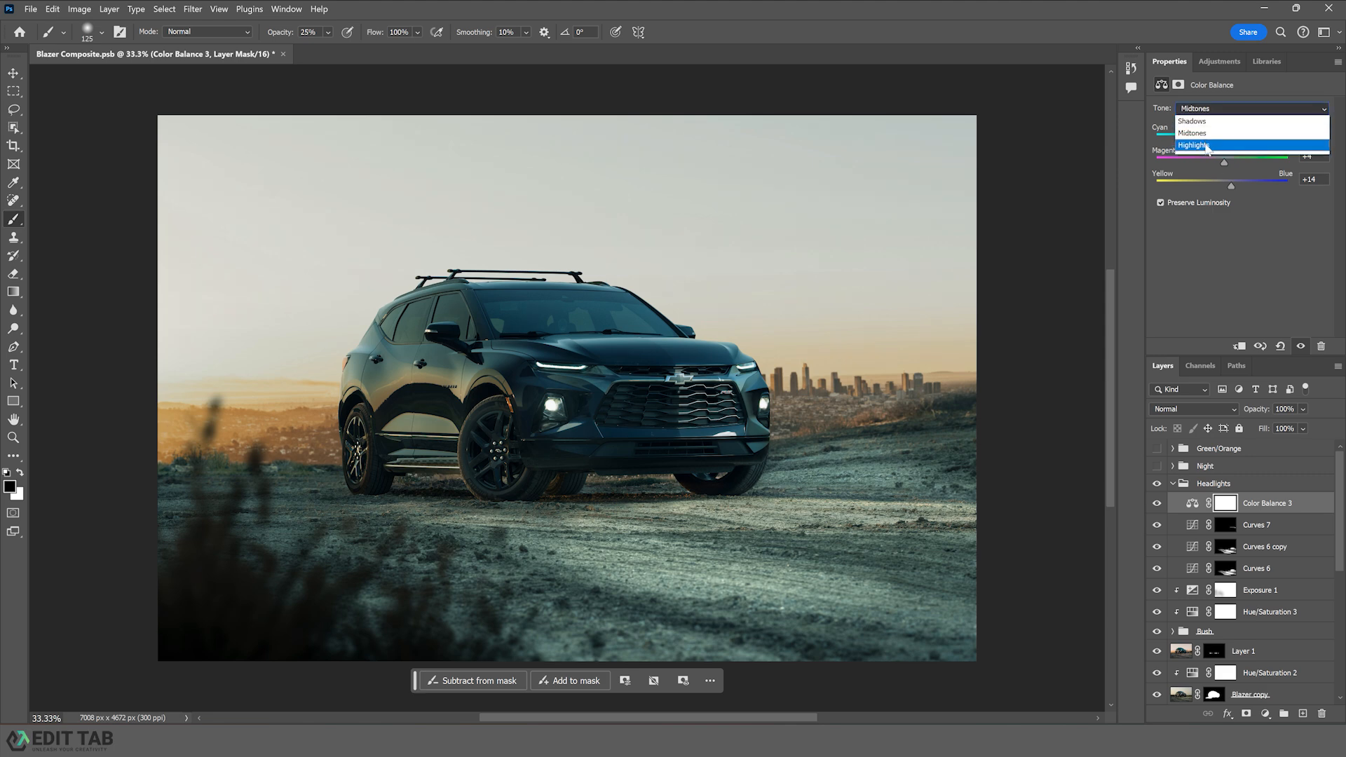
left_click(1209, 146)
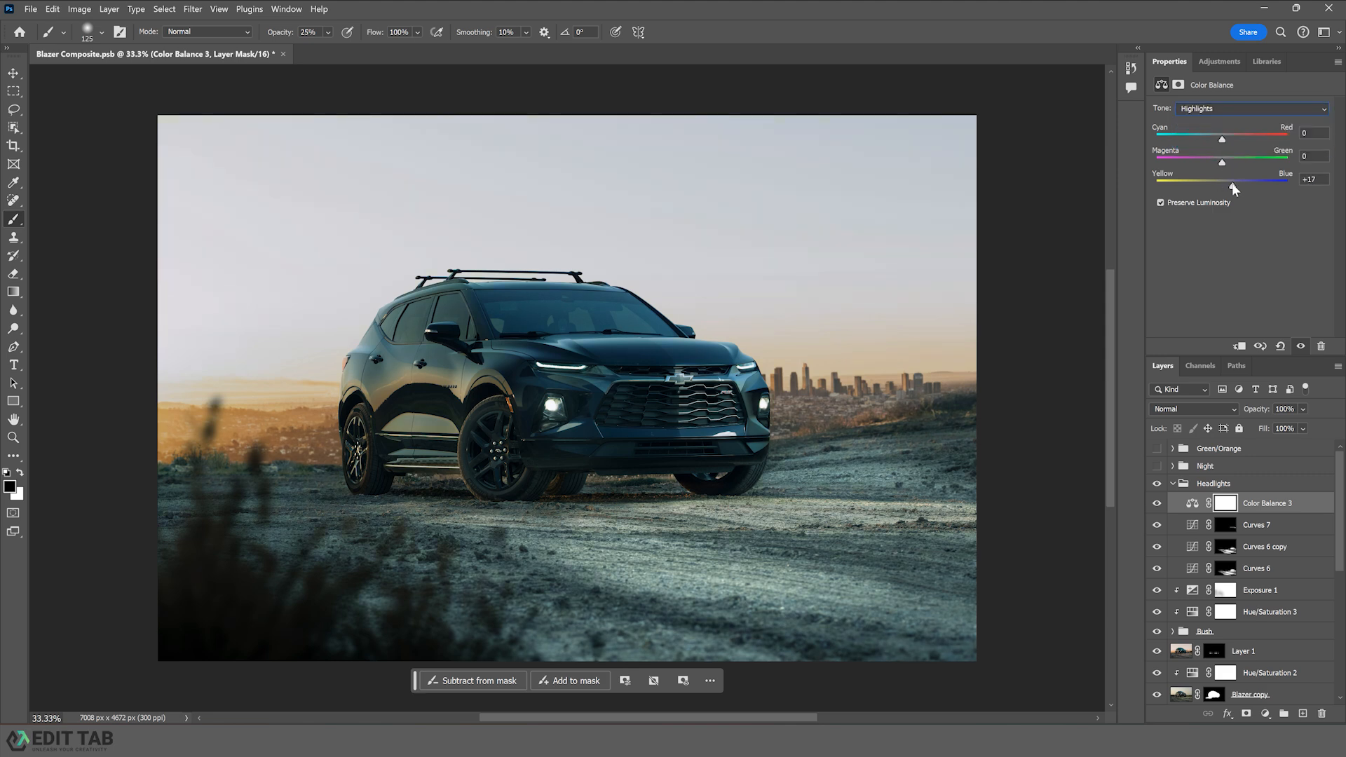
left_click_drag(1222, 142, 1221, 160)
- Set the Color Balance Shadows to cyan -9 and blue +9
left_click(1210, 109)
left_click(1217, 121)
left_click_drag(1222, 184, 1227, 183)
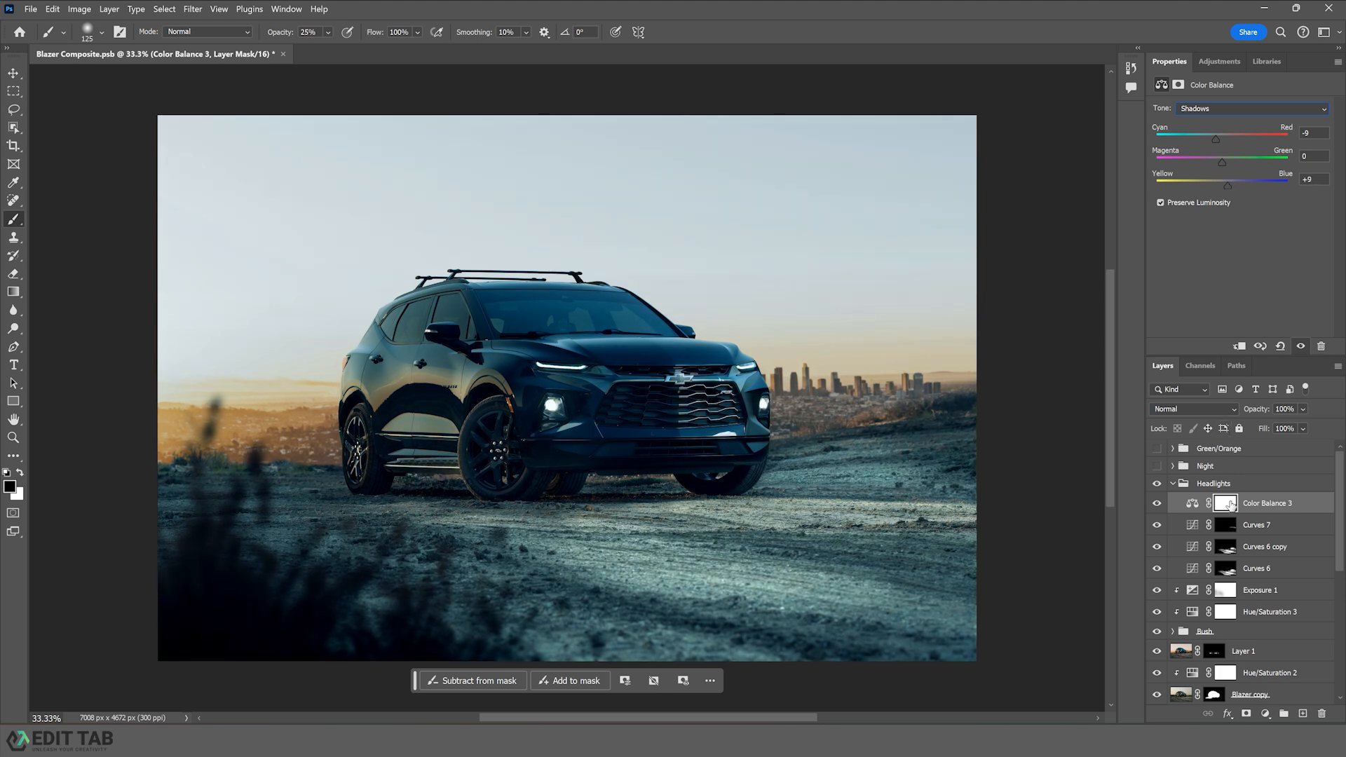
- Invert the Color Balance mask and paint white with a 500 px brush over the ground ahead of the car
key("ctrl+i")
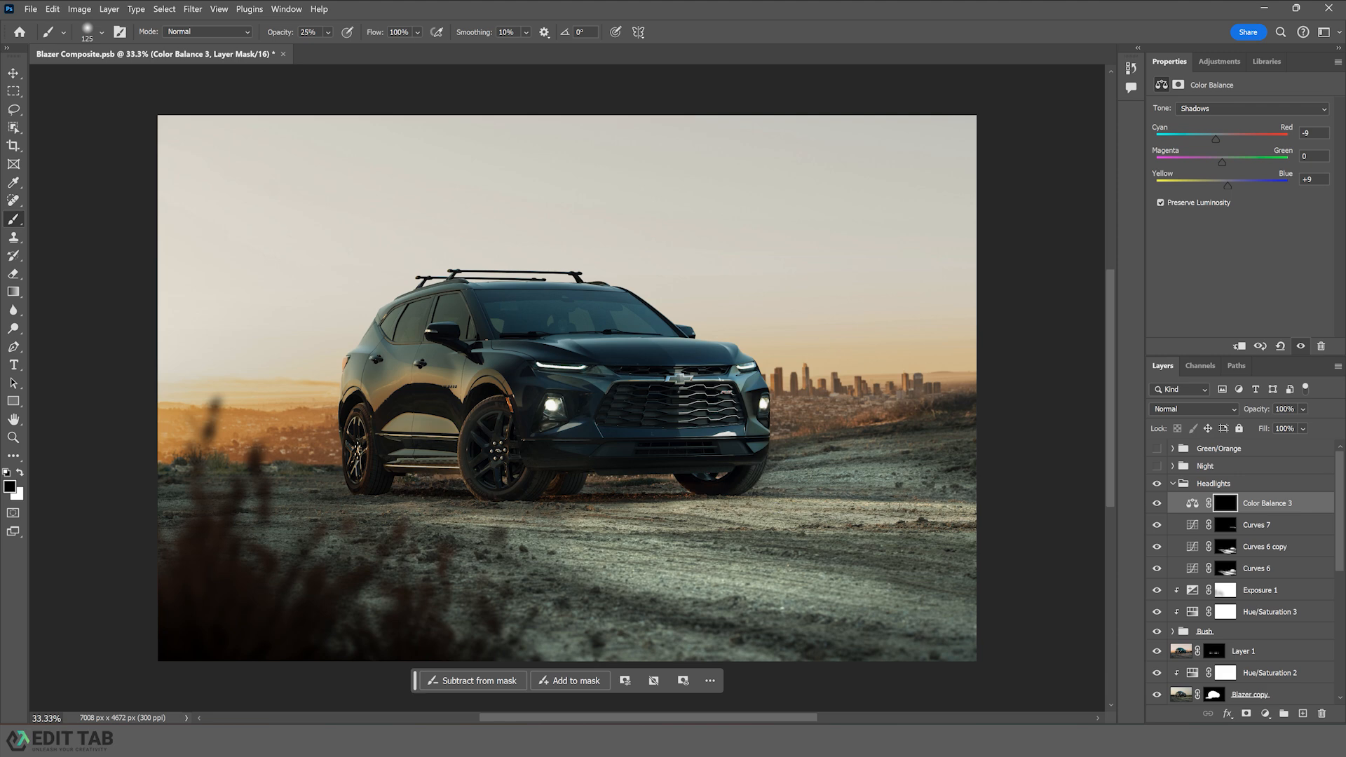
key("x")
key("bracketright")
left_click_drag(983, 500, 635, 506)
left_click_drag(1054, 519, 938, 518)
left_click(1156, 505)
left_click(1157, 505)
mouse_move(850, 481)
left_mouse_down()
mouse_move(852, 429)
mouse_move(855, 447)
left_mouse_up()
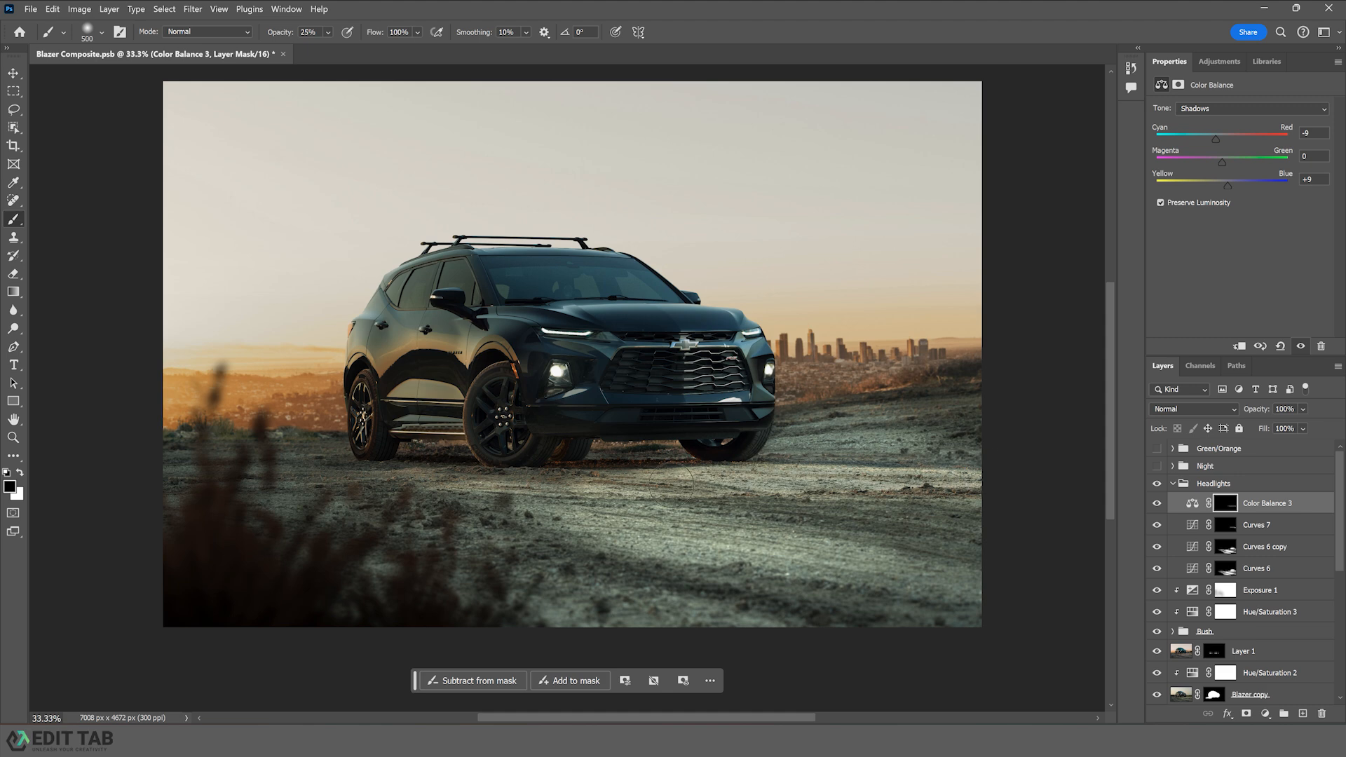
- Paint black at 15% opacity on the Color Balance mask near the car's front to soften the tint
key("x")
type("15")
key("bracketright")
key("bracketright")
key("bracketright")
key("bracketright")
key("bracketright")
left_click(1159, 508)
left_click(1158, 508)
left_click_drag(759, 402, 779, 447)
- Select the Headlights group with the Move tool and collapse it
key("v")
left_click(1234, 485)
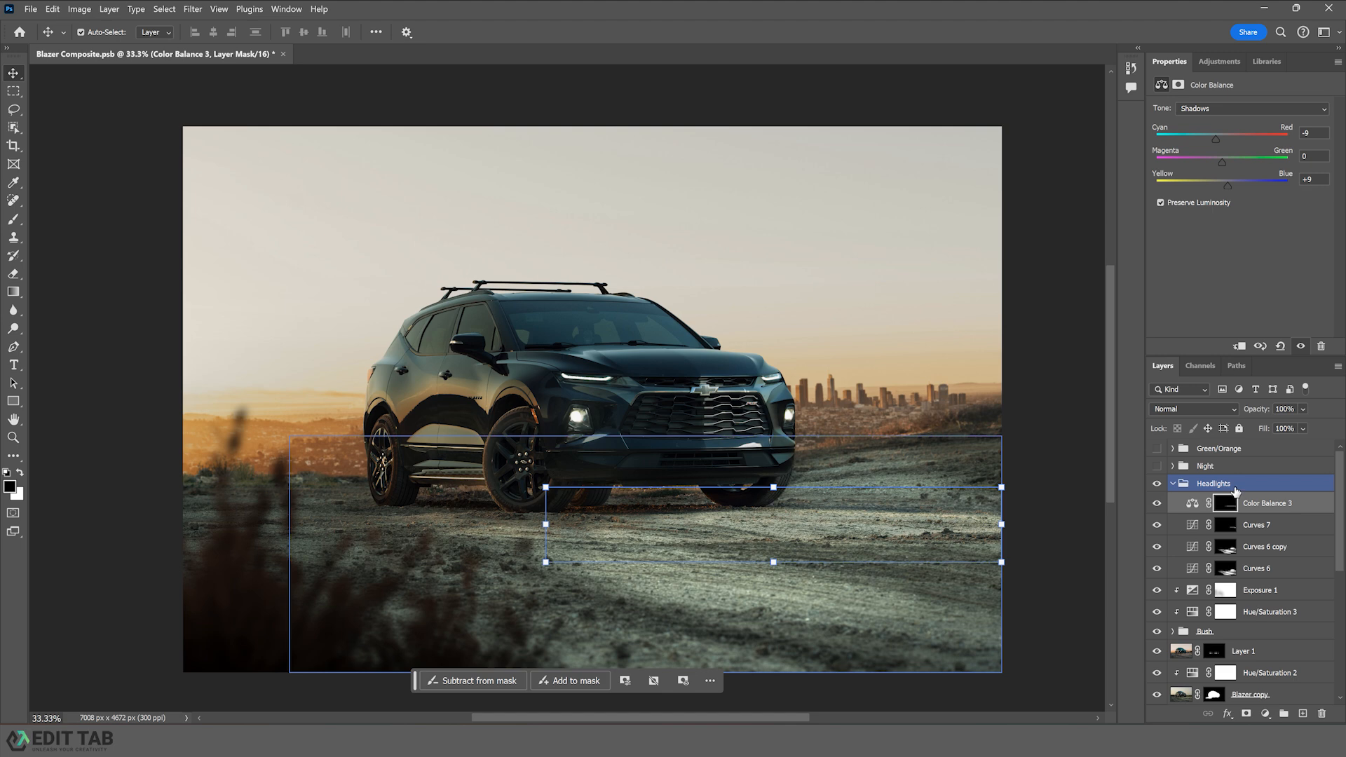
left_click(1172, 484)
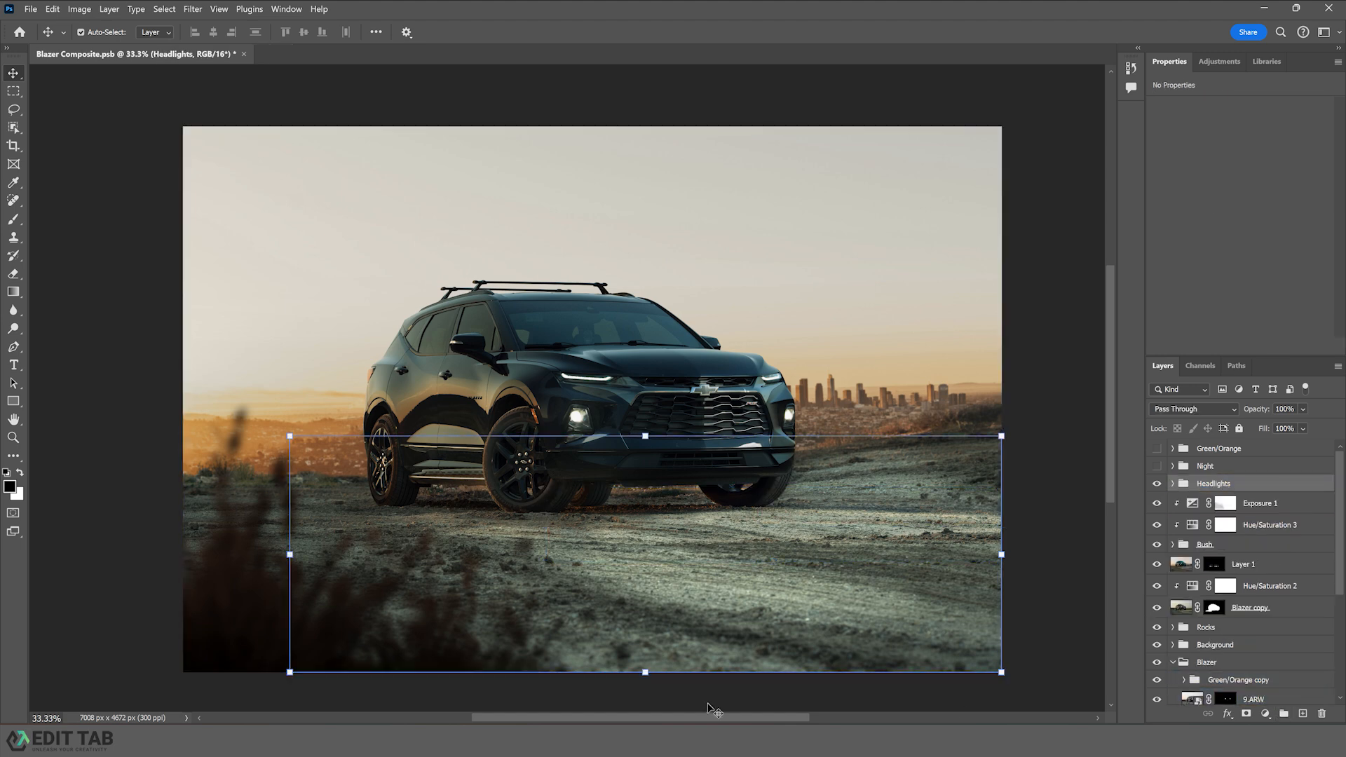
- Switch to File Explorer and drag Flare_1.jpg from the Blazer Composite Tutorial folder into the document
left_click(751, 740)
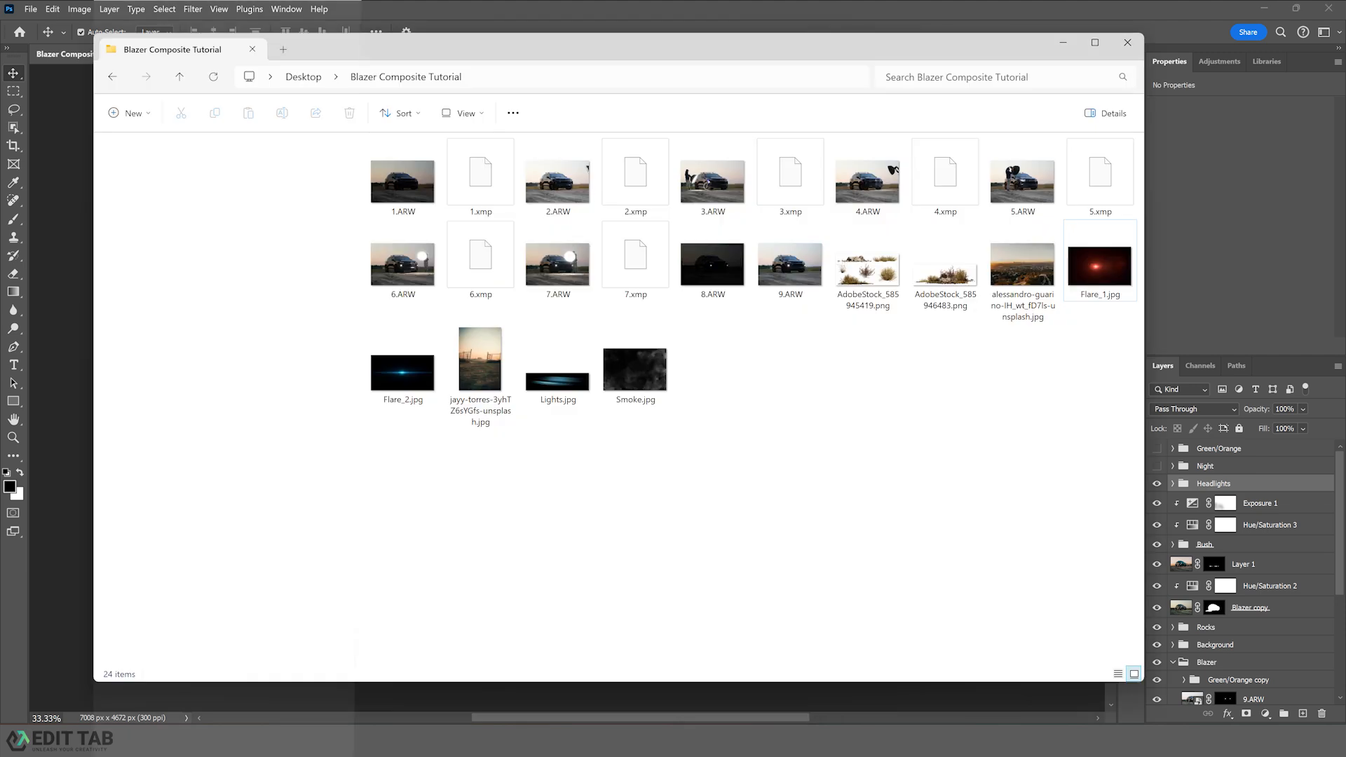
left_click(1099, 270)
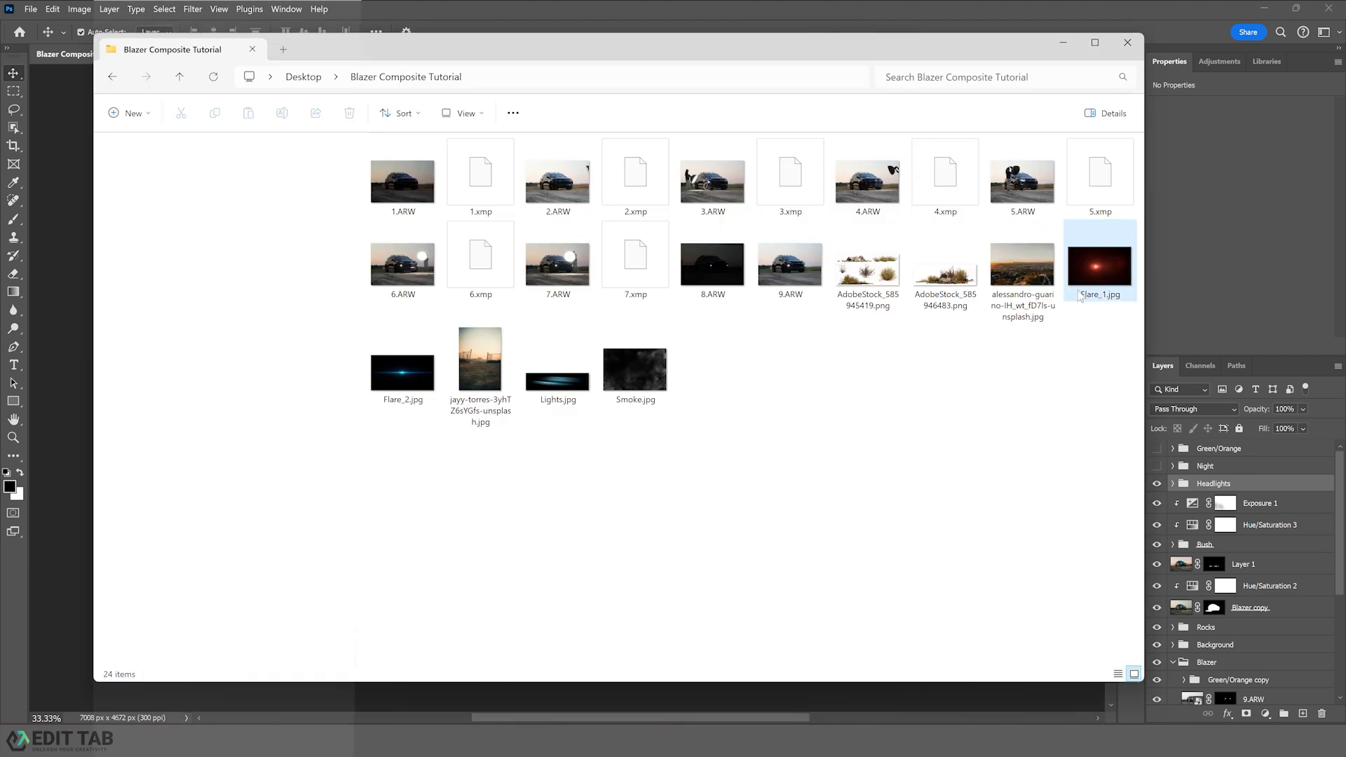
left_click_drag(1095, 280, 65, 368)
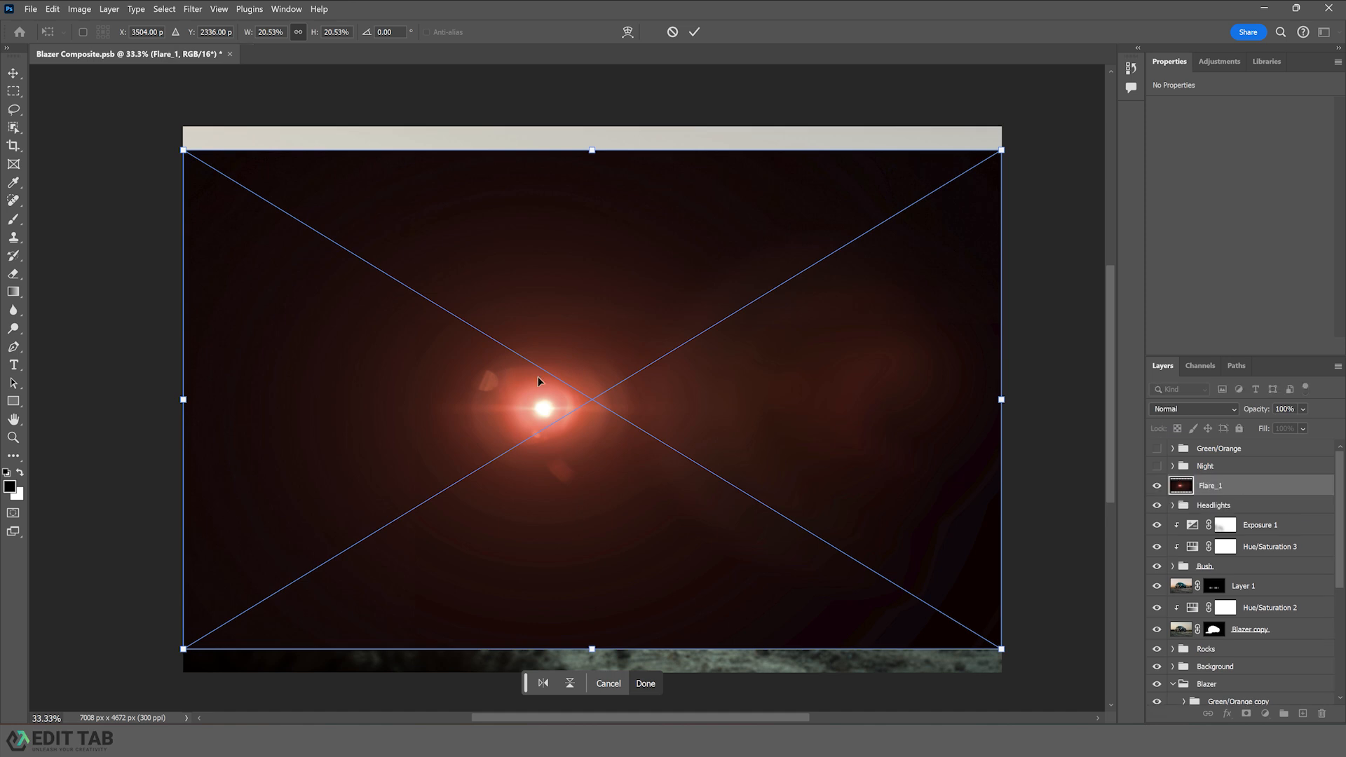
- Enlarge the Flare_1 layer to about 37% and set its blend mode to Screen
left_click_drag(593, 150, 631, 67)
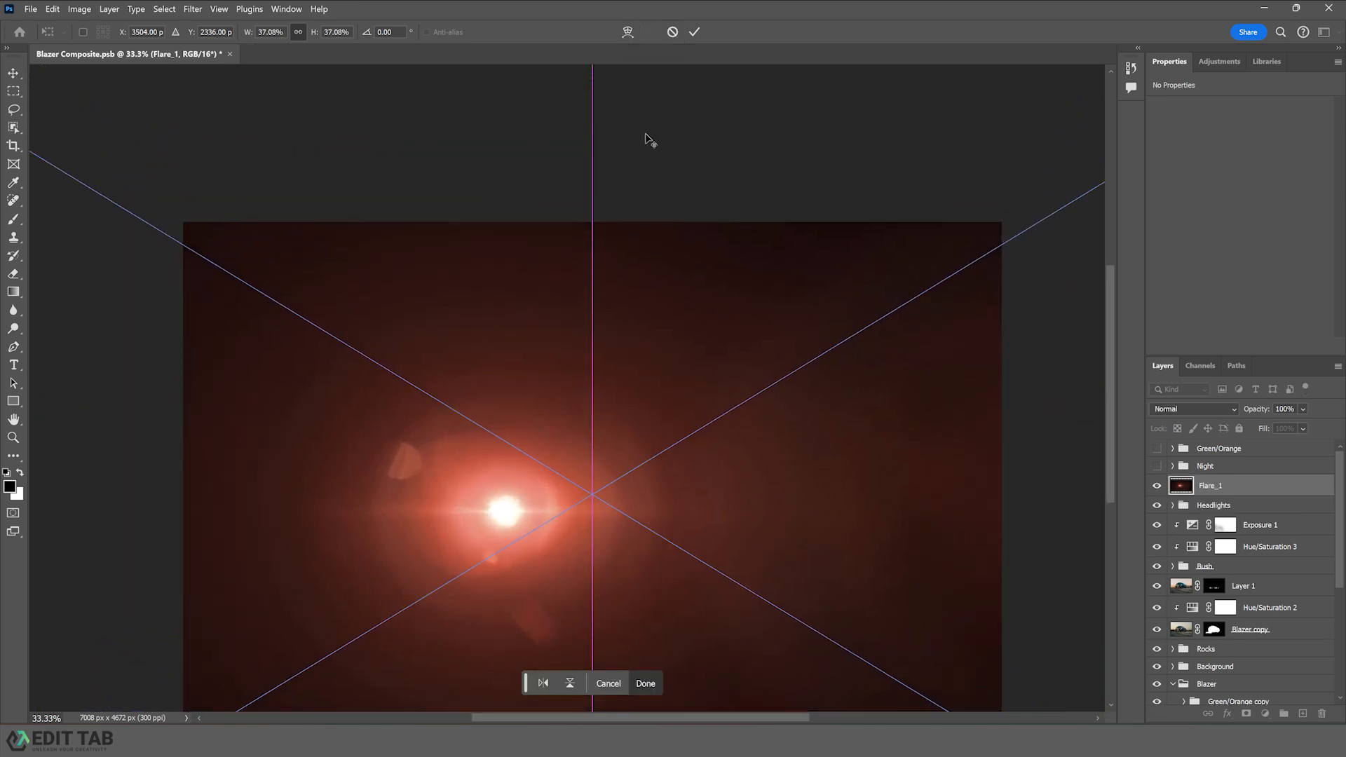
left_click(1187, 409)
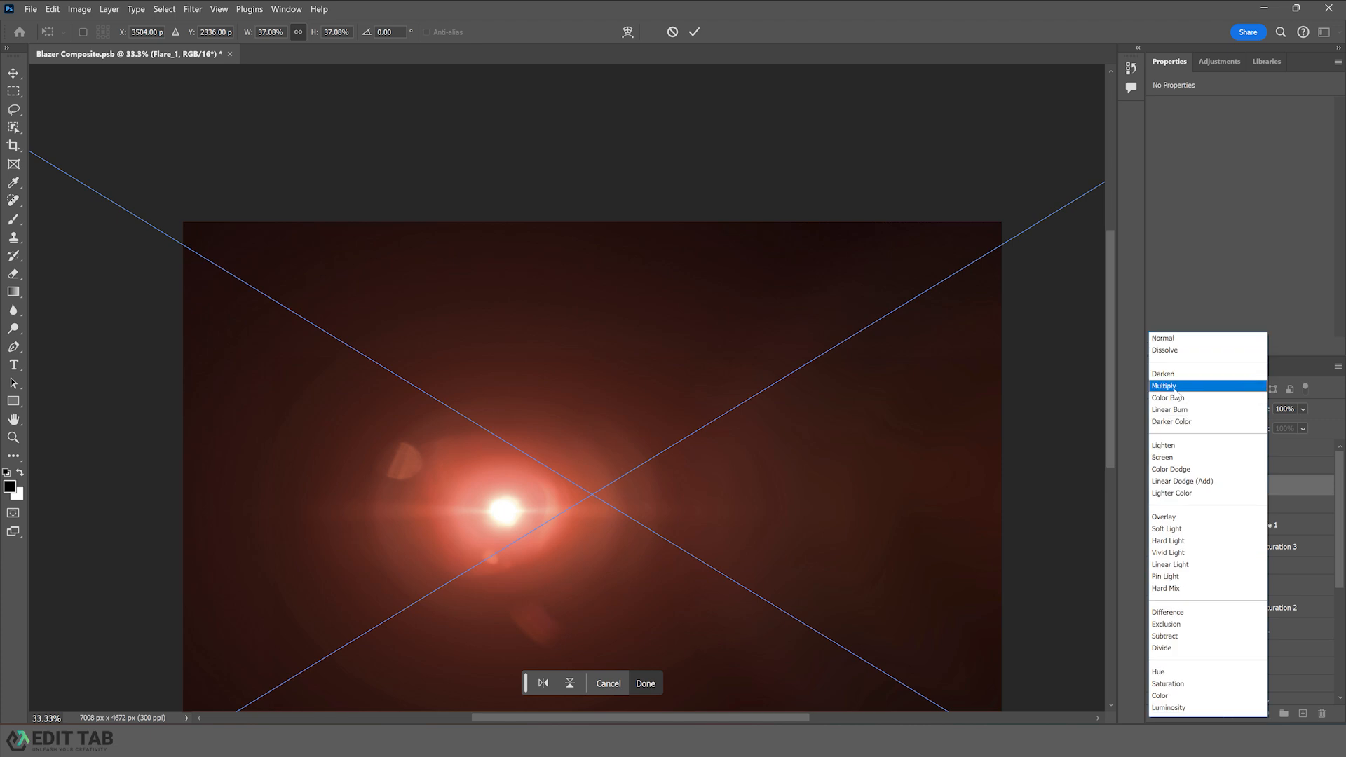
left_click(1164, 459)
- Move the flare onto the horizon left of the car as a setting sun and commit the transform
left_click_drag(520, 510, 224, 518)
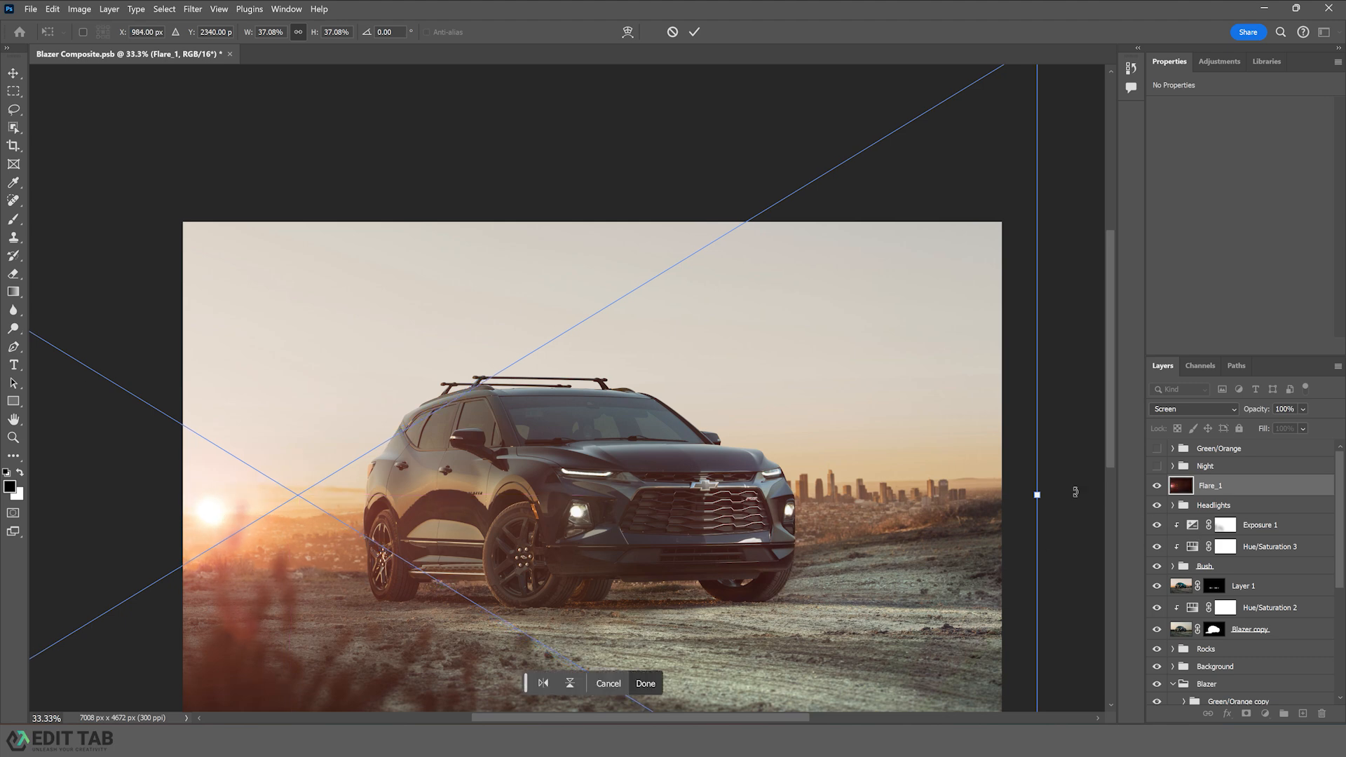
left_click_drag(1037, 495, 1009, 498)
left_click_drag(211, 511, 206, 514)
key("Return")
- Add a Hue/Saturation adjustment clipped to the flare and set its hue to +4
left_click(1265, 713)
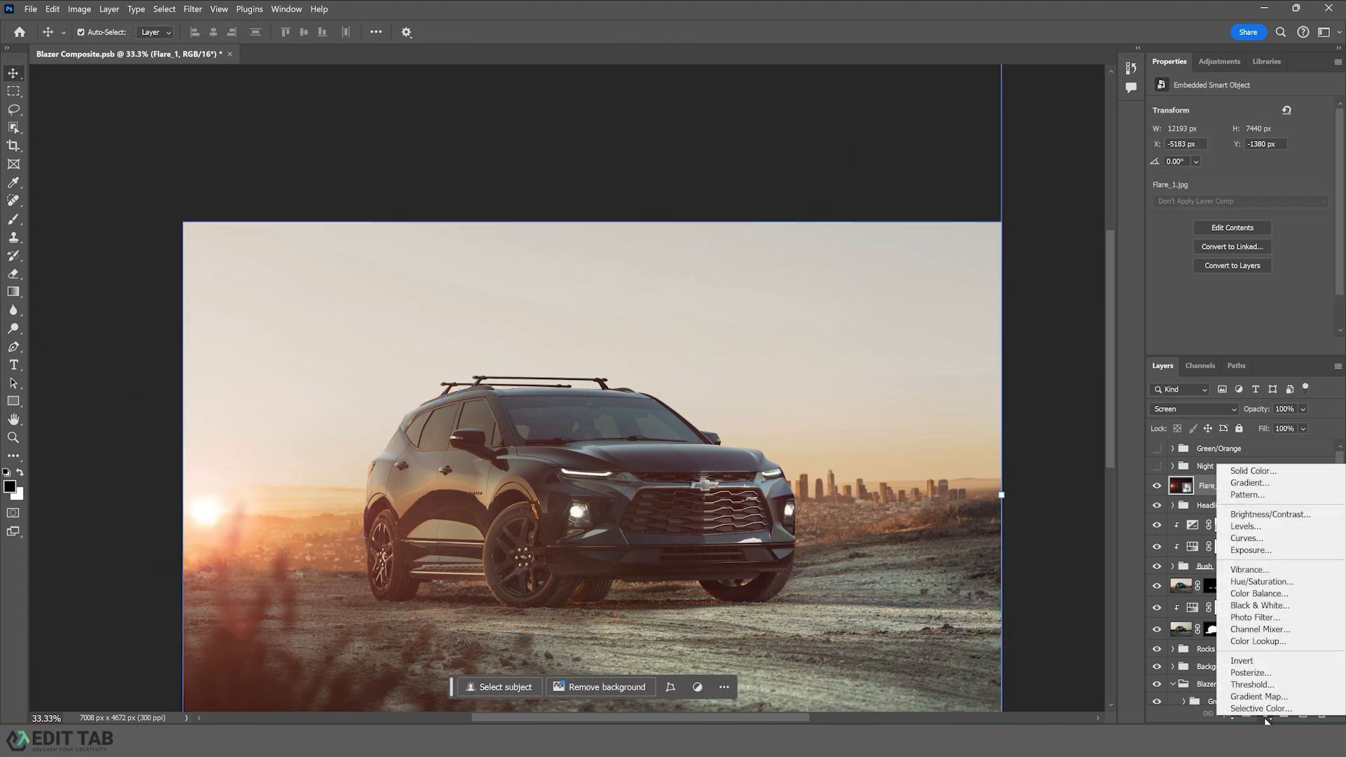
left_click(1253, 582)
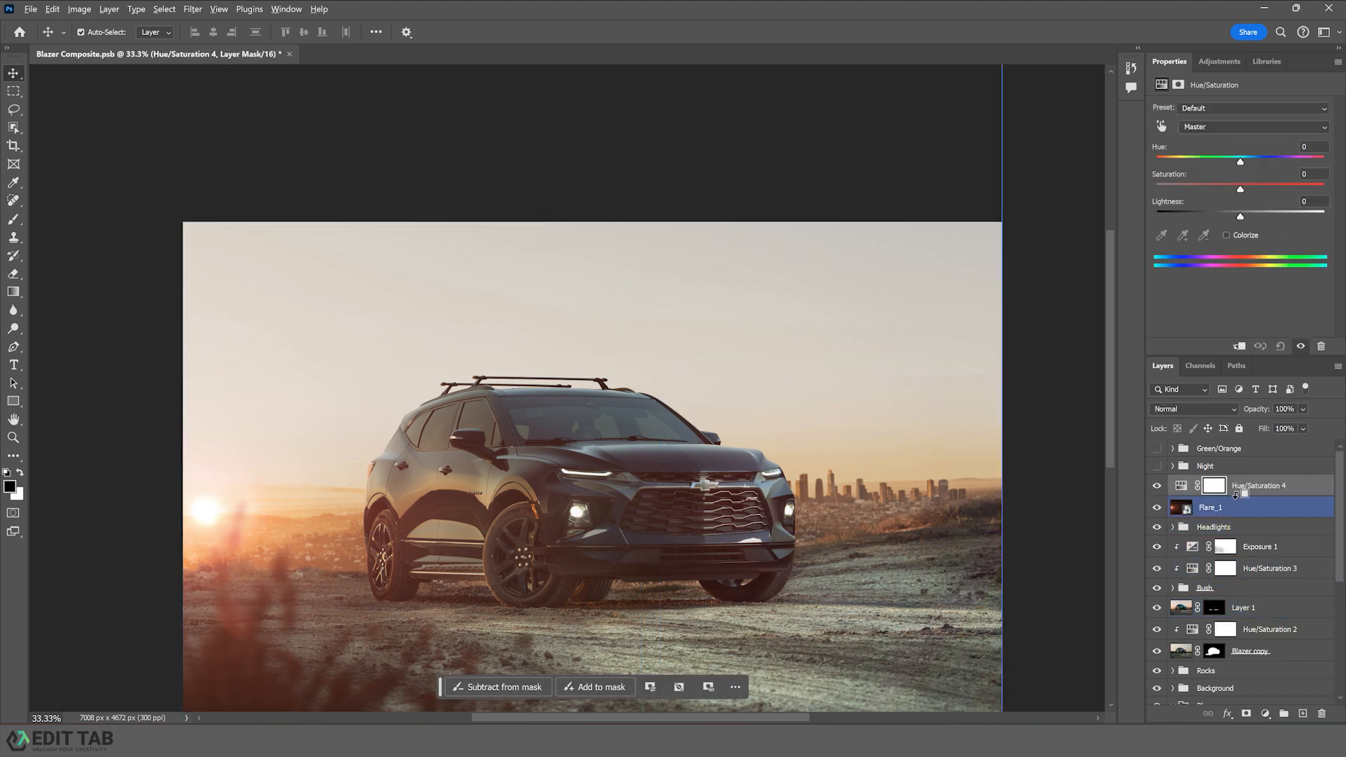
left_click(1236, 494, "alt")
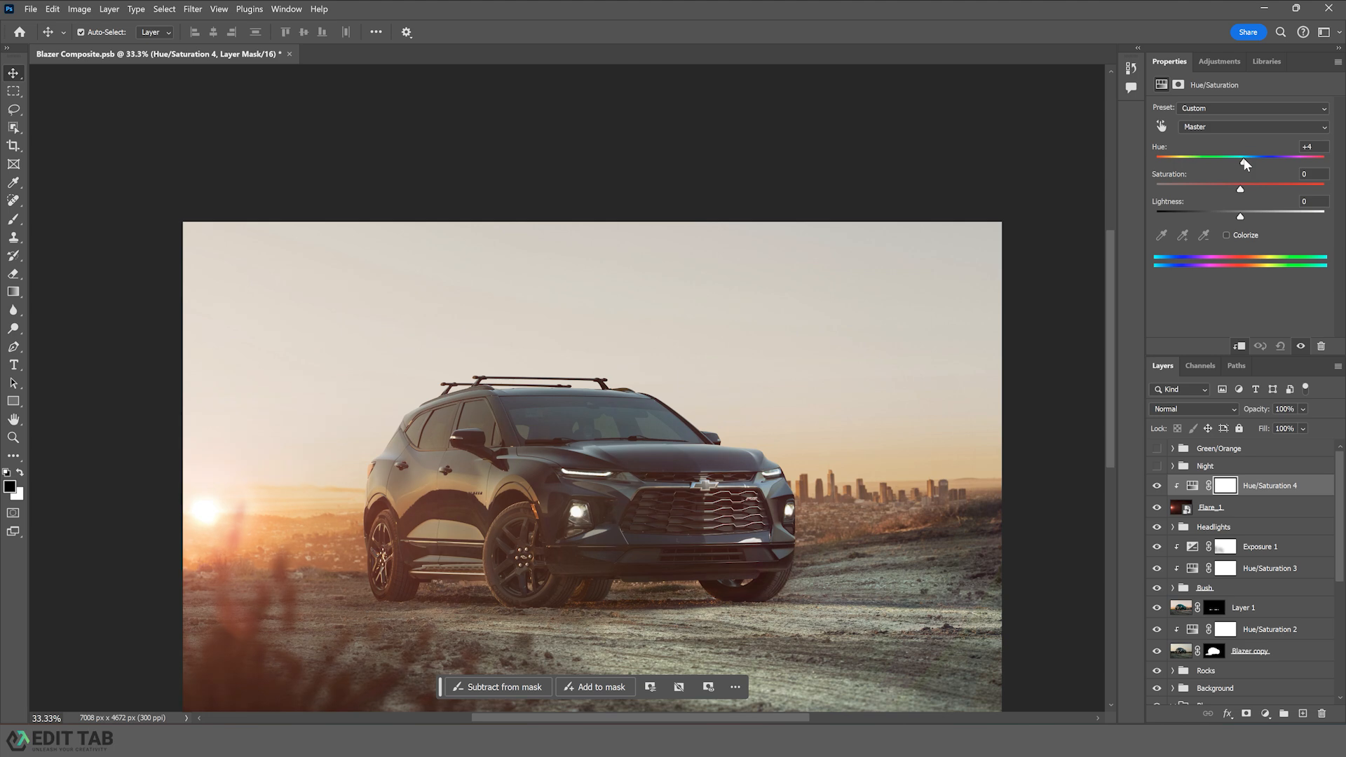
left_click_drag(1244, 159, 1246, 160)
- Group the flare and its Hue/Saturation layer into a new group named Sun
left_click(1238, 508, "shift")
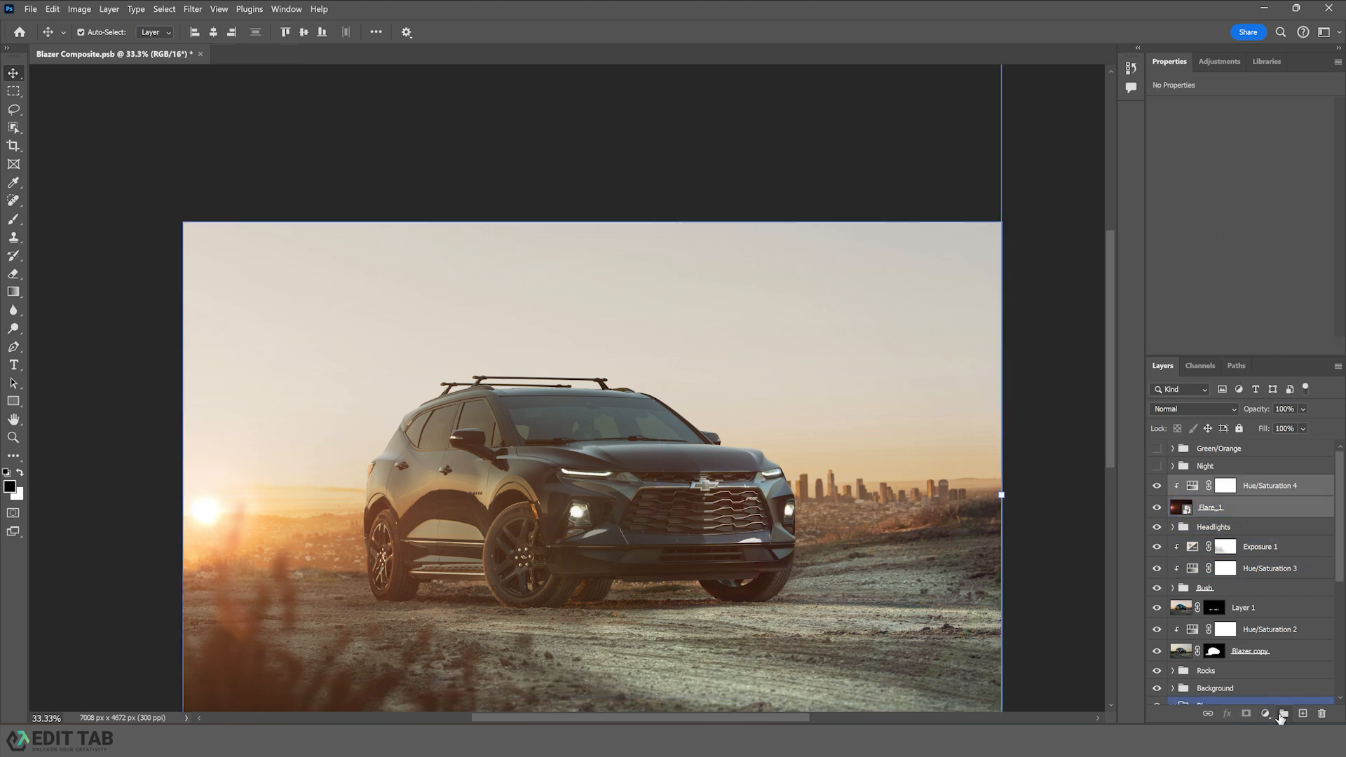
left_click(1283, 714)
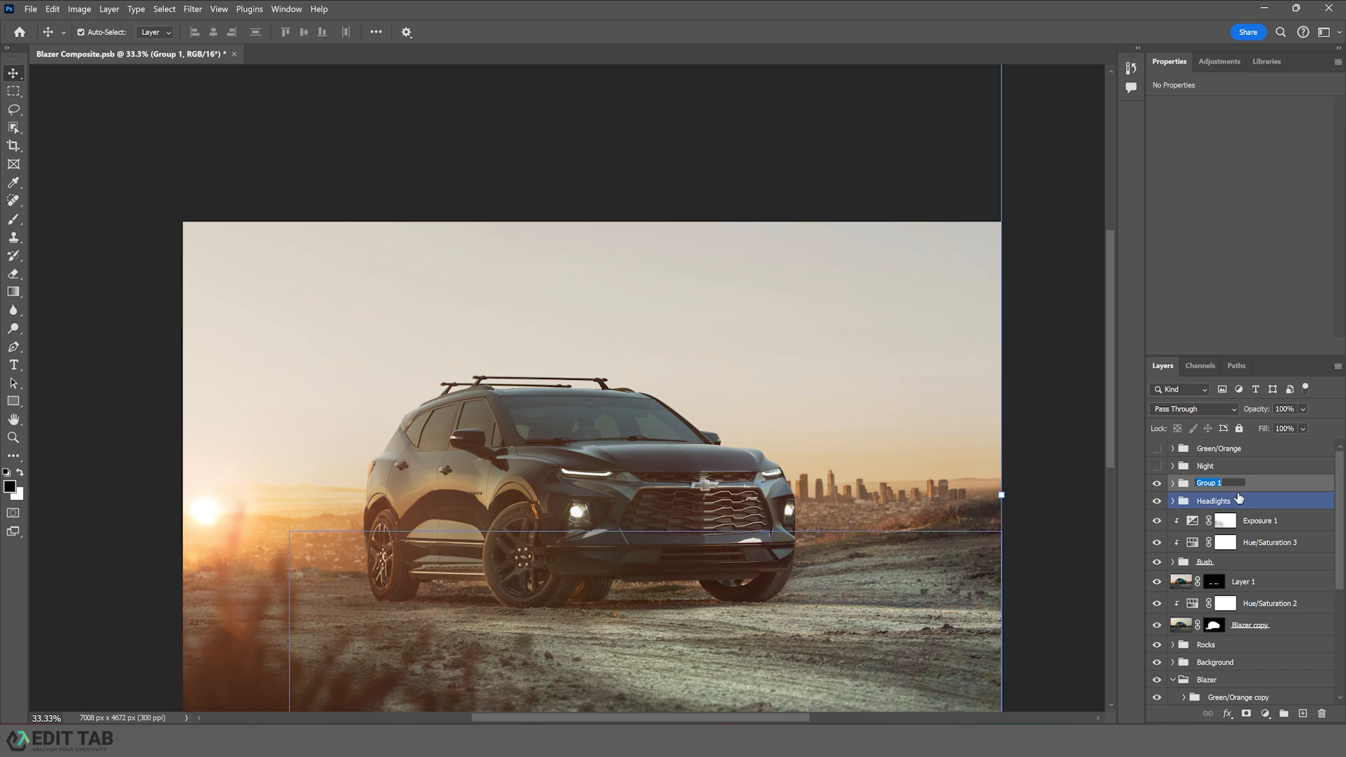
type("Sun")
key("Return")
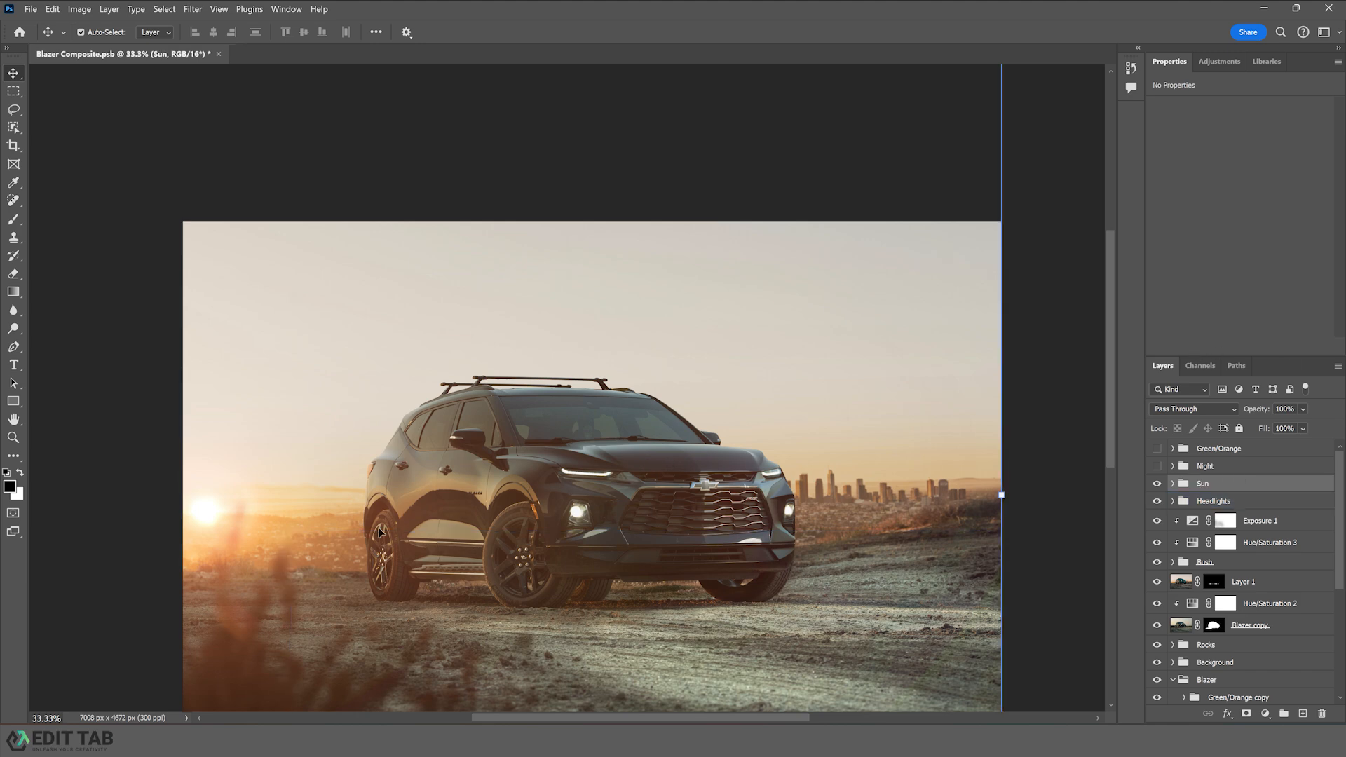
- Nudge the sun flare slightly further left along the horizon
scroll(379, 532, "down", 5)
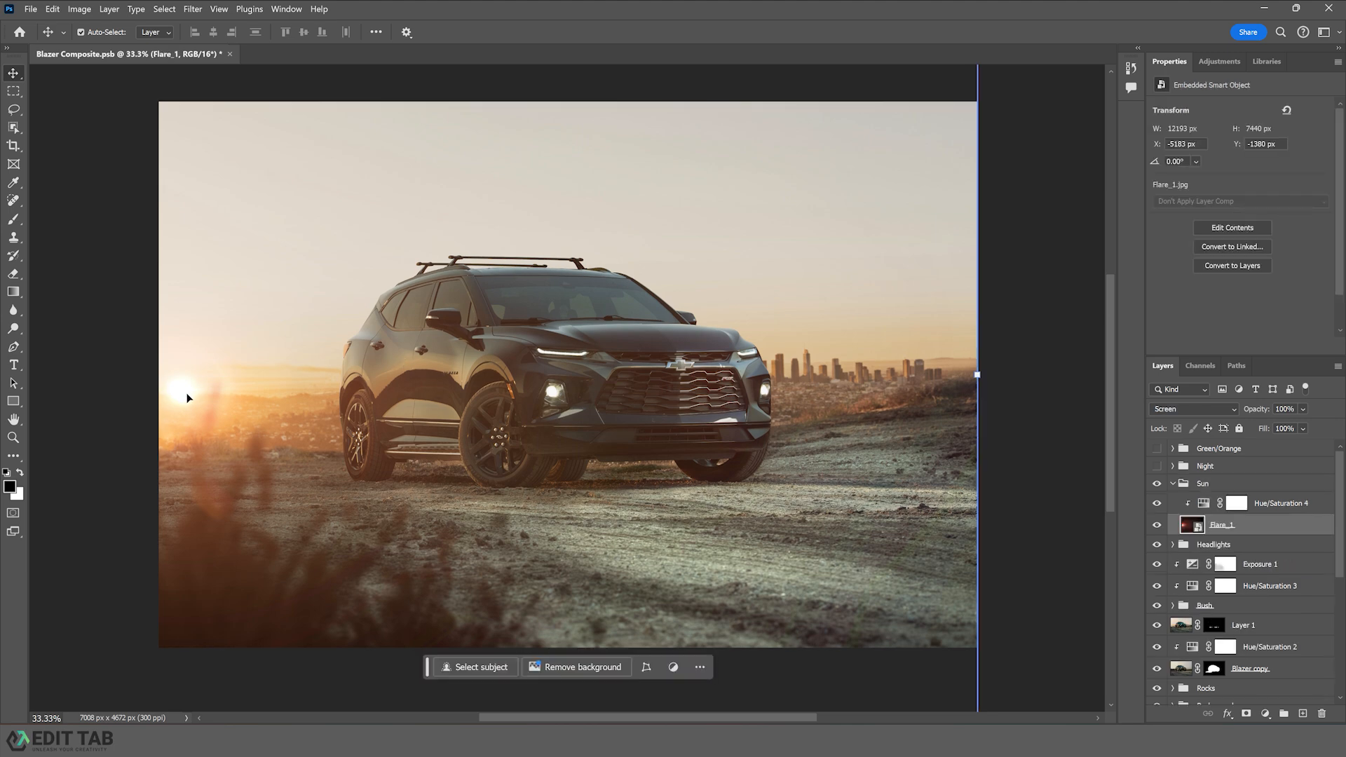
left_click_drag(188, 392, 171, 403)
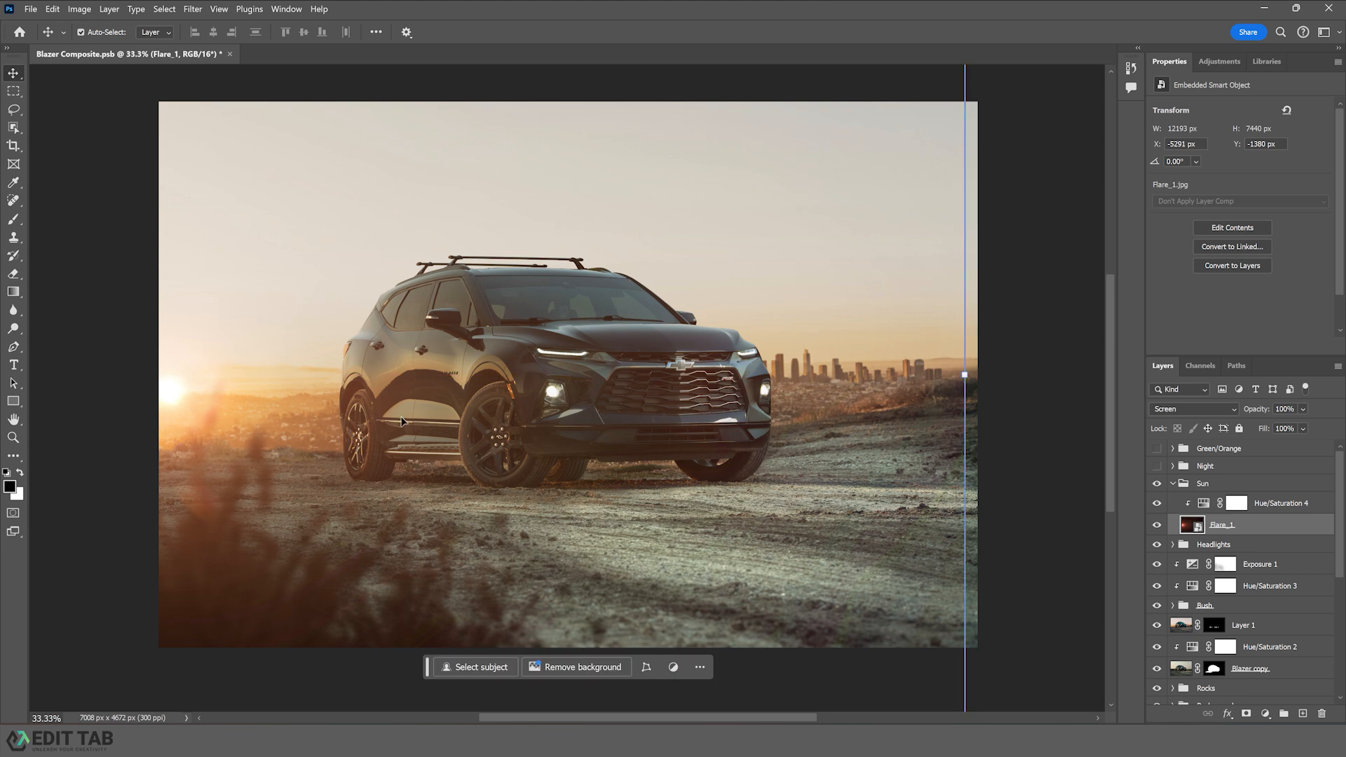
left_click_drag(437, 355, 448, 382)
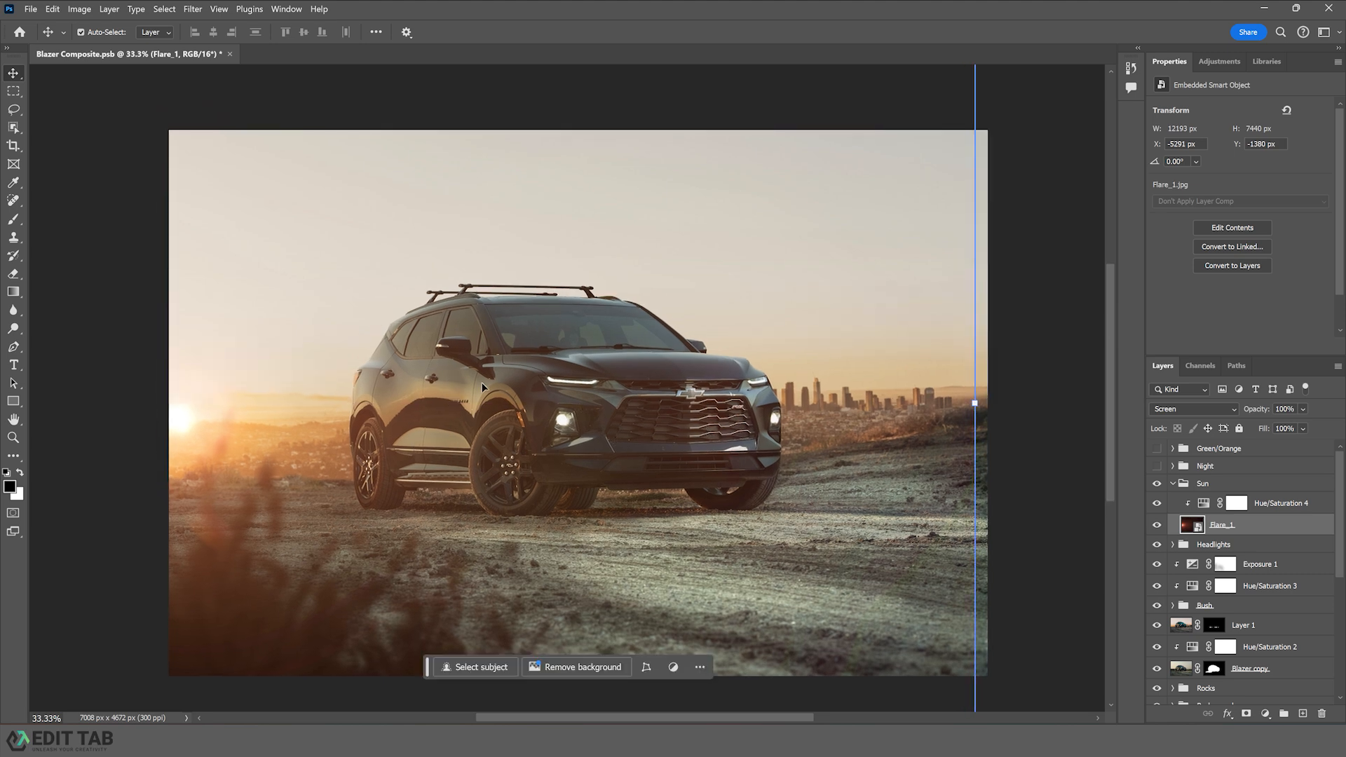
- Squash the sun flare vertically to about 34% height and reposition it near the horizon
scroll(541, 382, "up", 5)
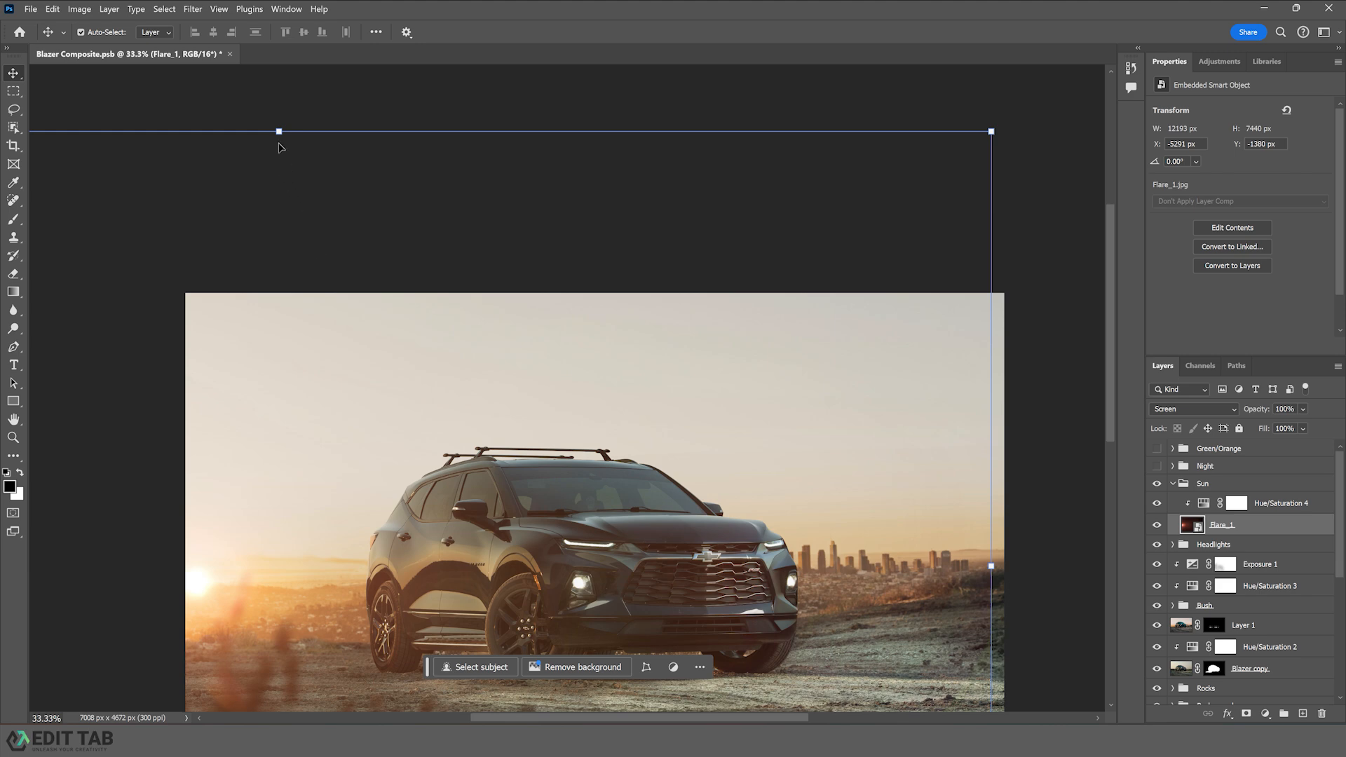
left_click_drag(279, 131, 279, 193)
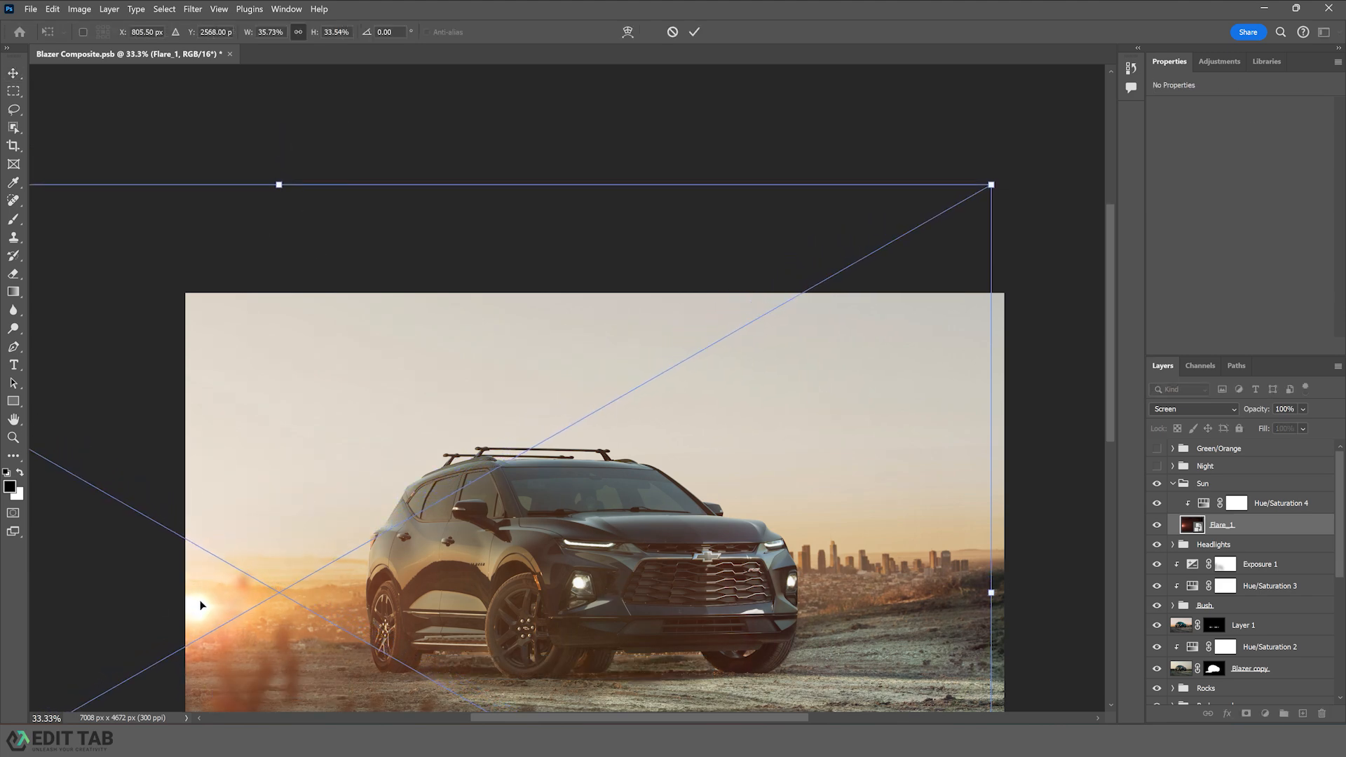
left_click_drag(201, 605, 208, 582)
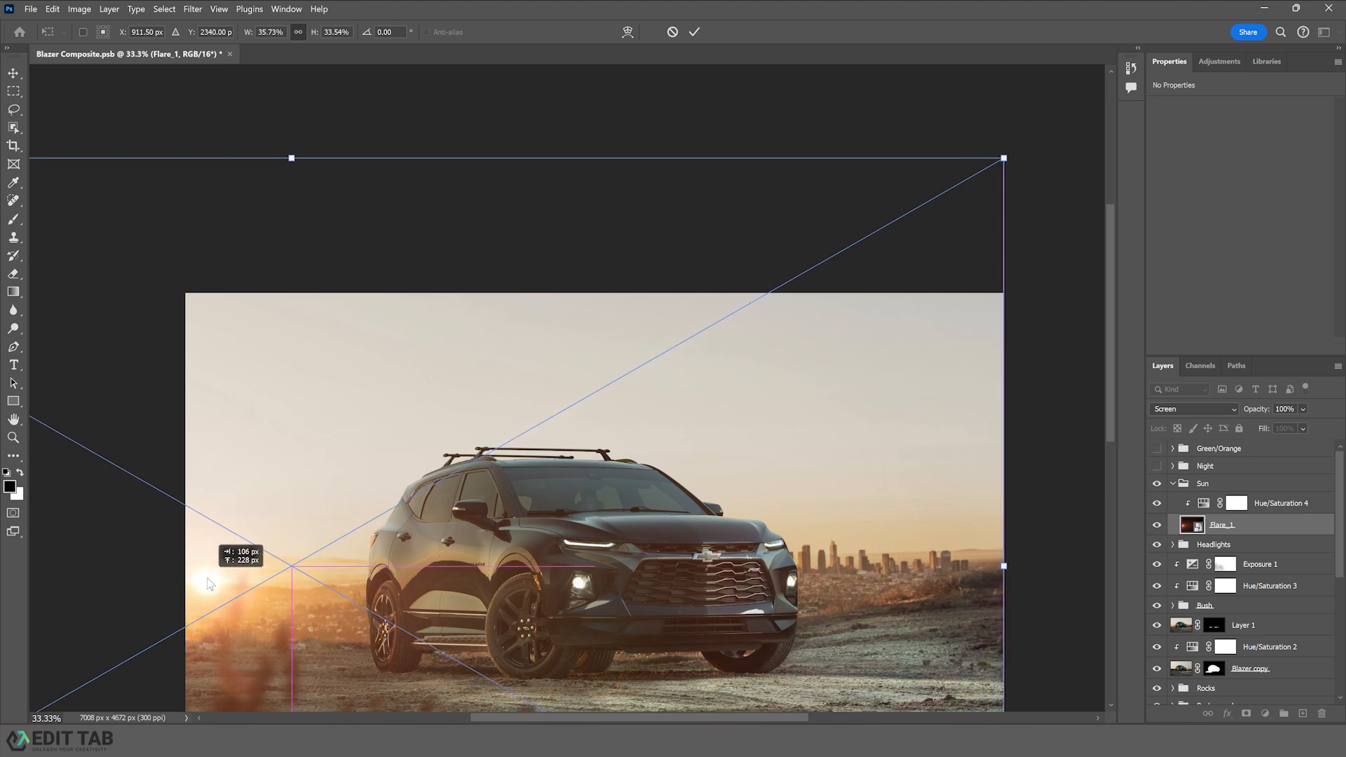
left_click_drag(725, 561, 679, 471)
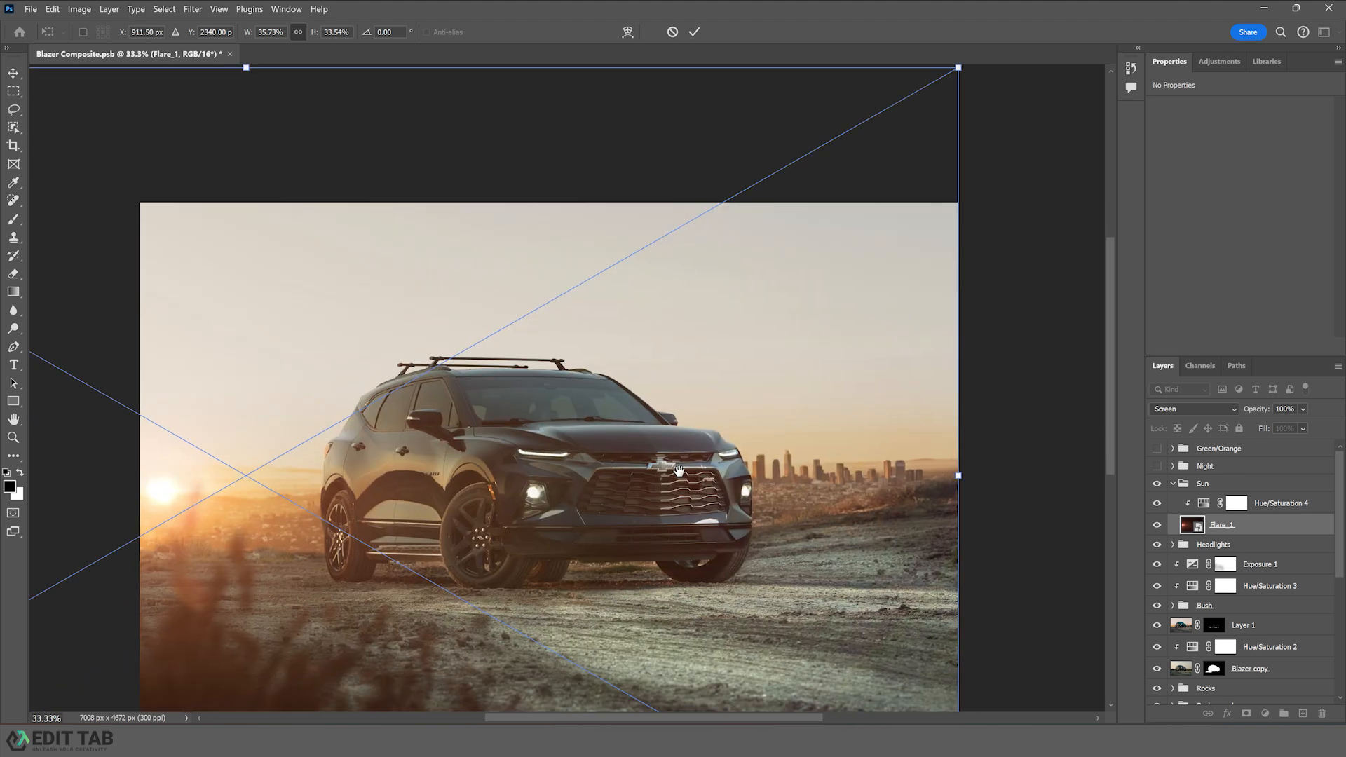
key("Return")
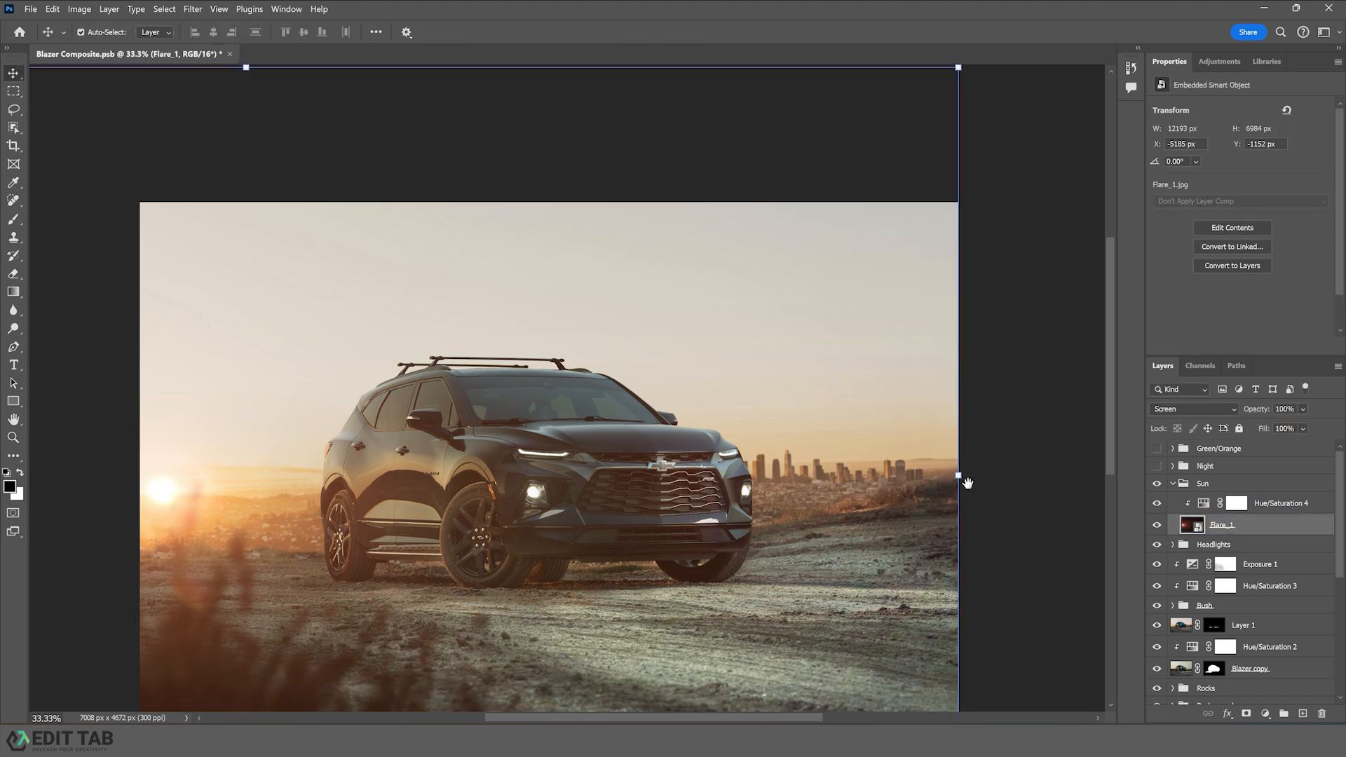
- Add a layer mask to the flare and paint black at 15% opacity over the car's front
left_click_drag(968, 483, 957, 392)
left_click(1249, 502)
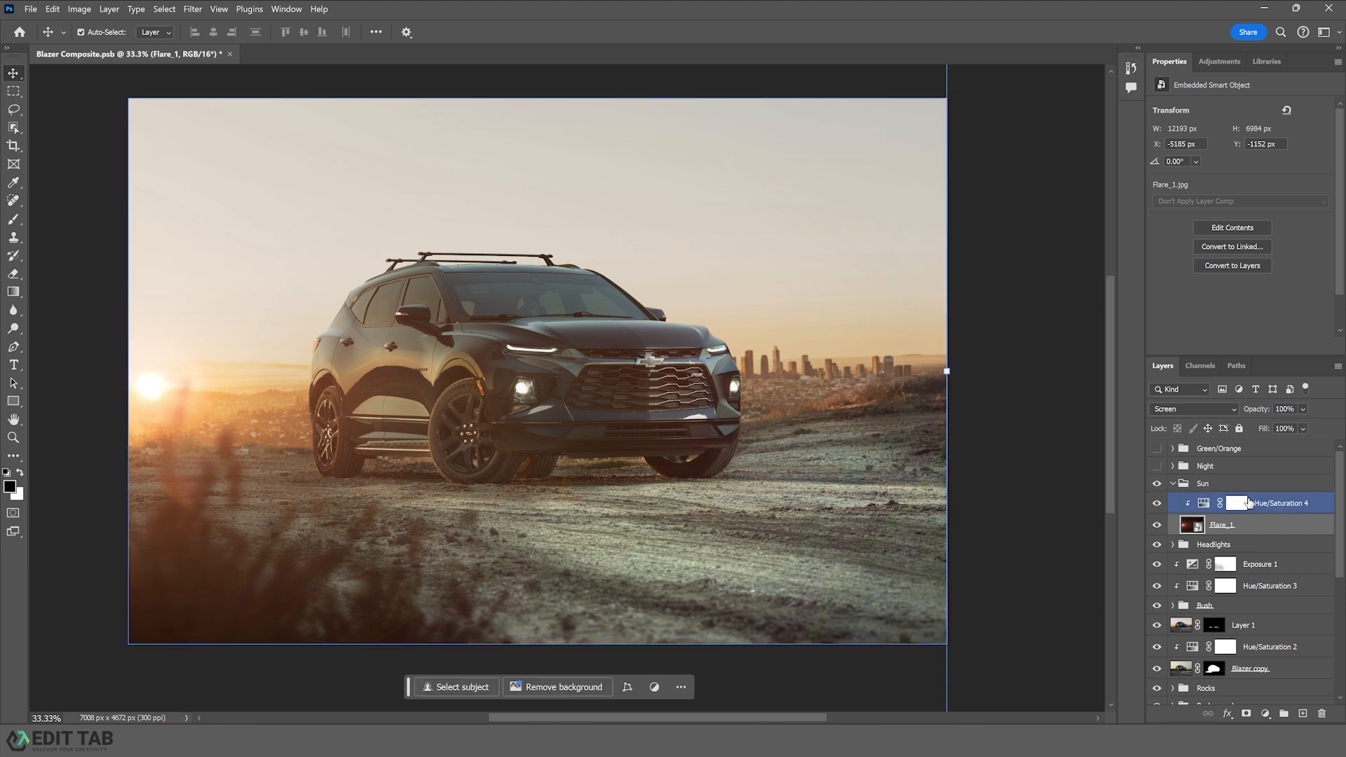
left_click(1247, 714)
key("b")
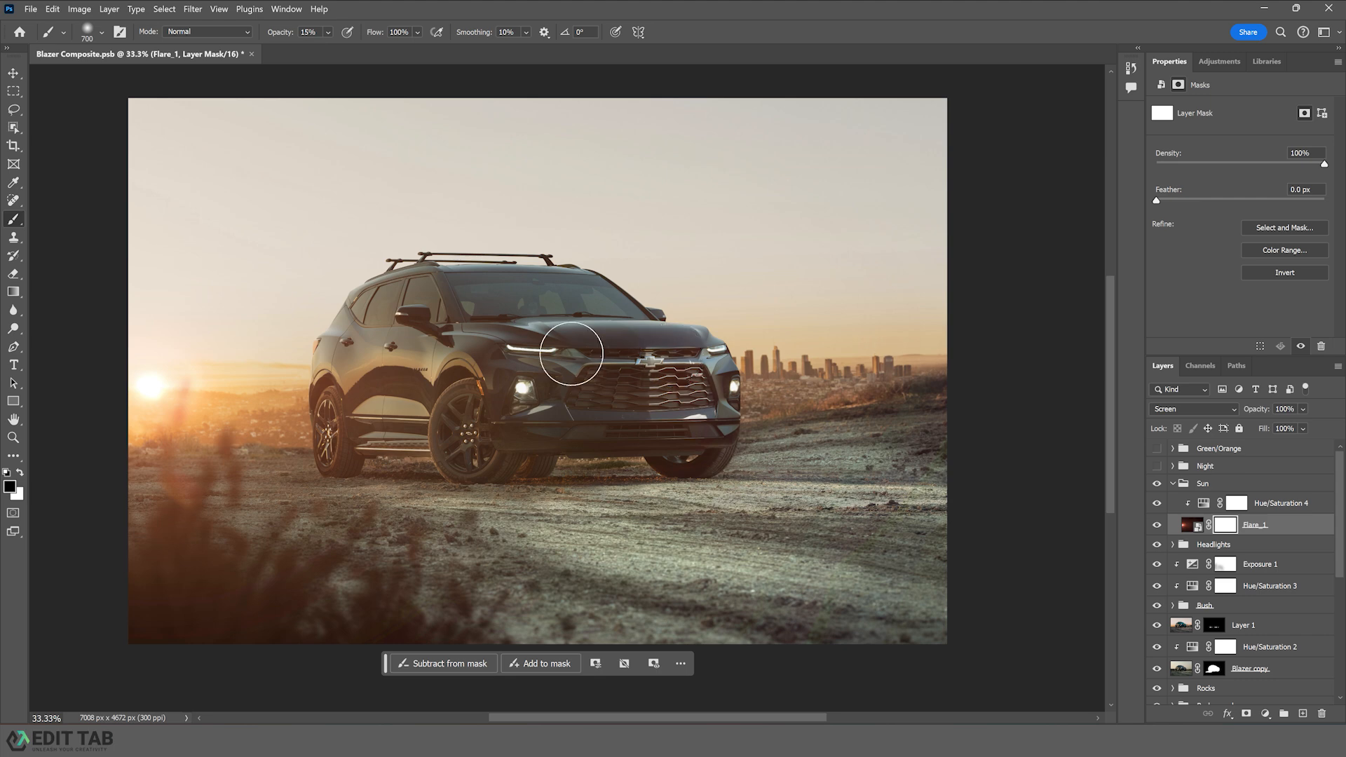
mouse_move(661, 378)
left_mouse_down()
mouse_move(675, 431)
mouse_move(606, 427)
mouse_move(622, 425)
left_mouse_up()
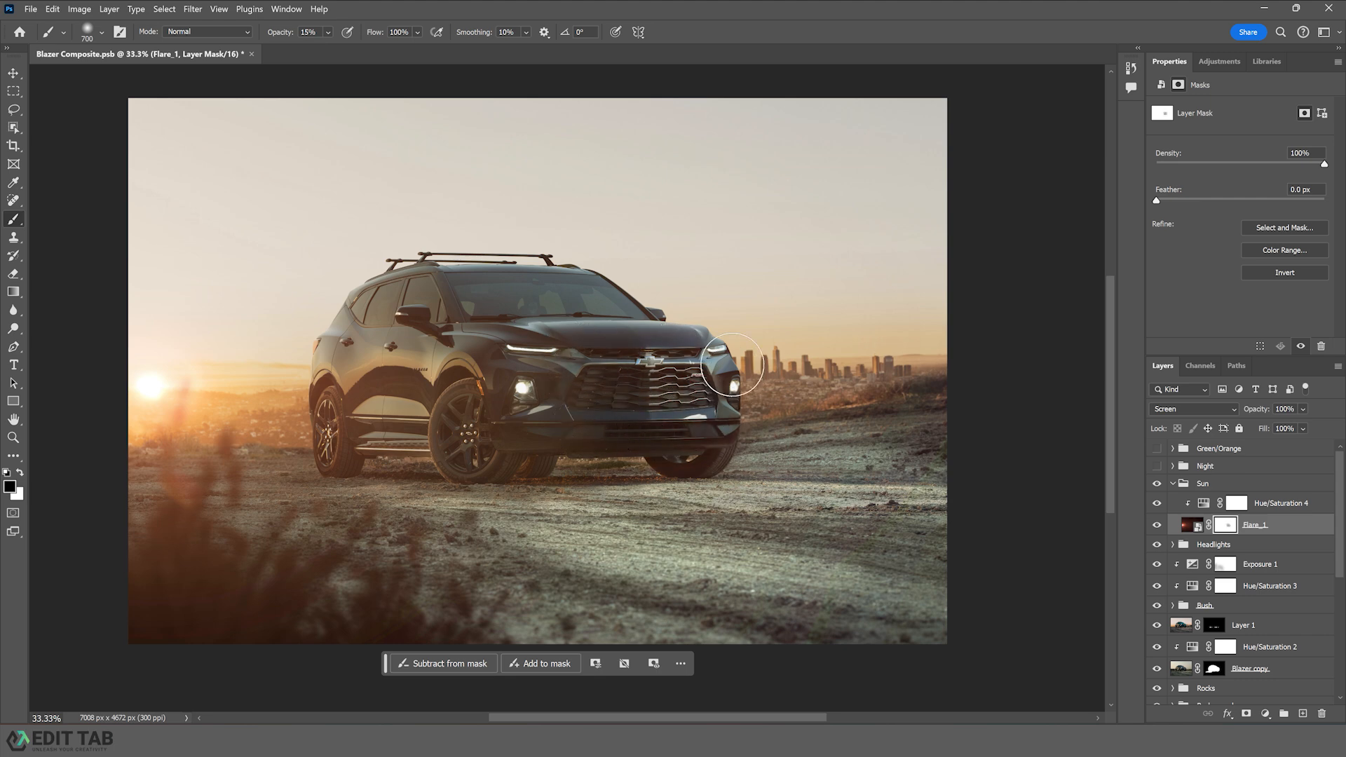
- Paint the flare mask with a 2000 px brush at 51% opacity across the car's front and headlights
key("bracketright")
key("bracketright")
key("bracketright")
key("bracketright")
key("bracketright")
key("bracketright")
key("bracketright")
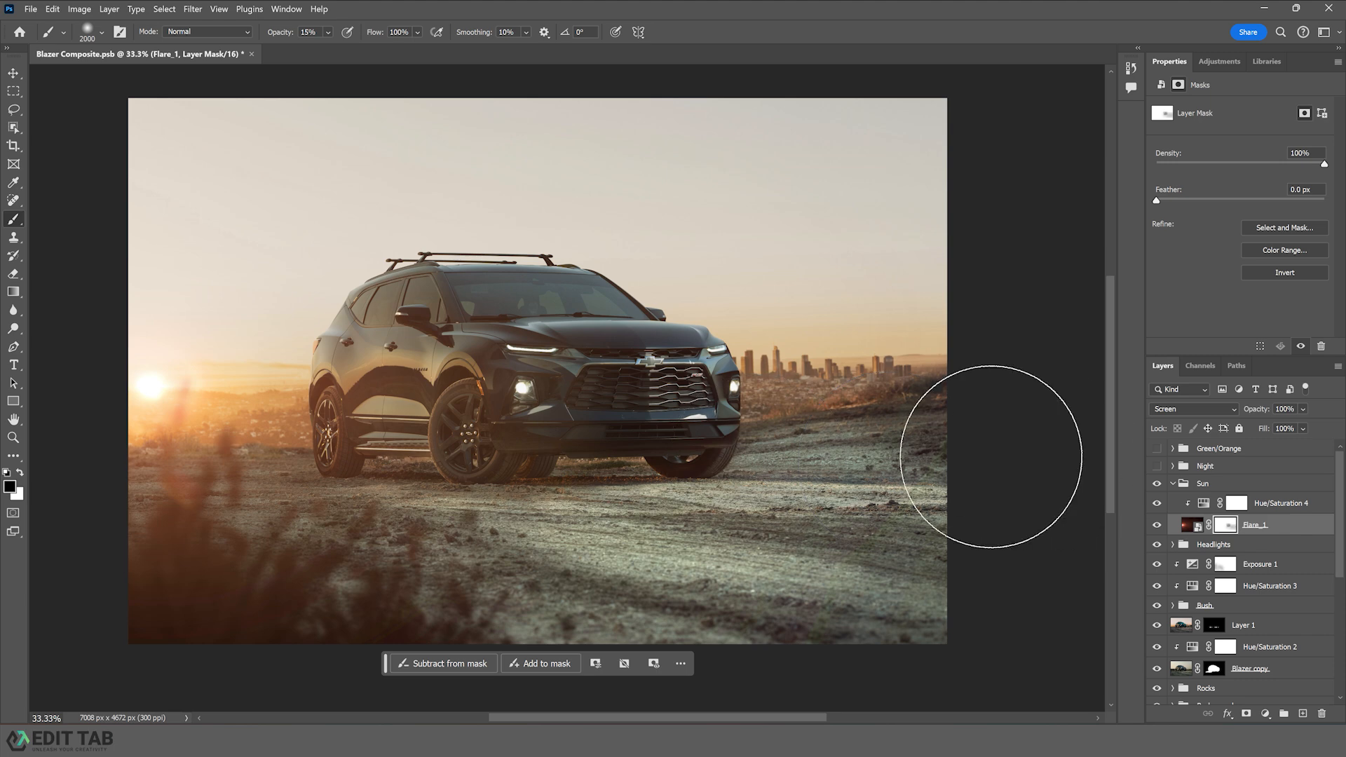
left_click(327, 32)
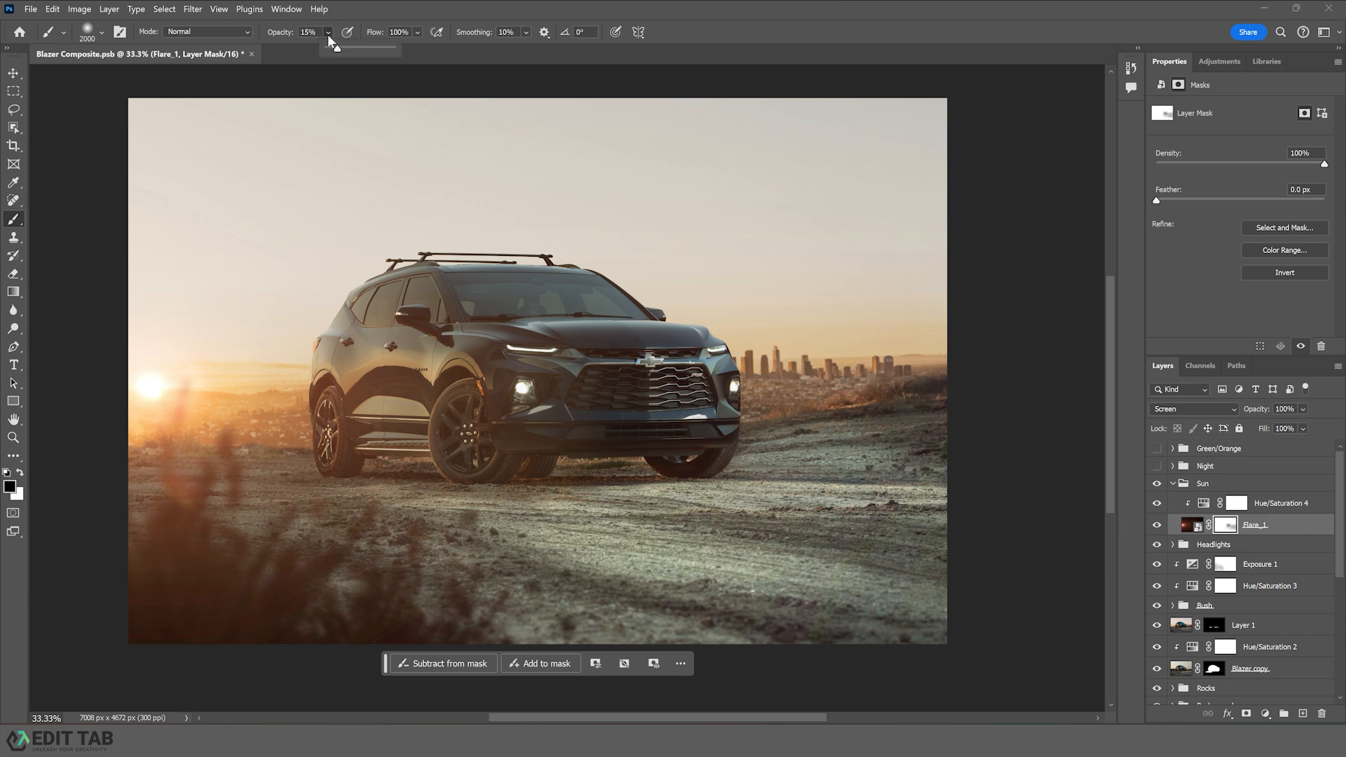
left_click(362, 49)
mouse_move(978, 510)
left_mouse_down()
mouse_move(668, 469)
mouse_move(672, 396)
mouse_move(657, 390)
left_mouse_up()
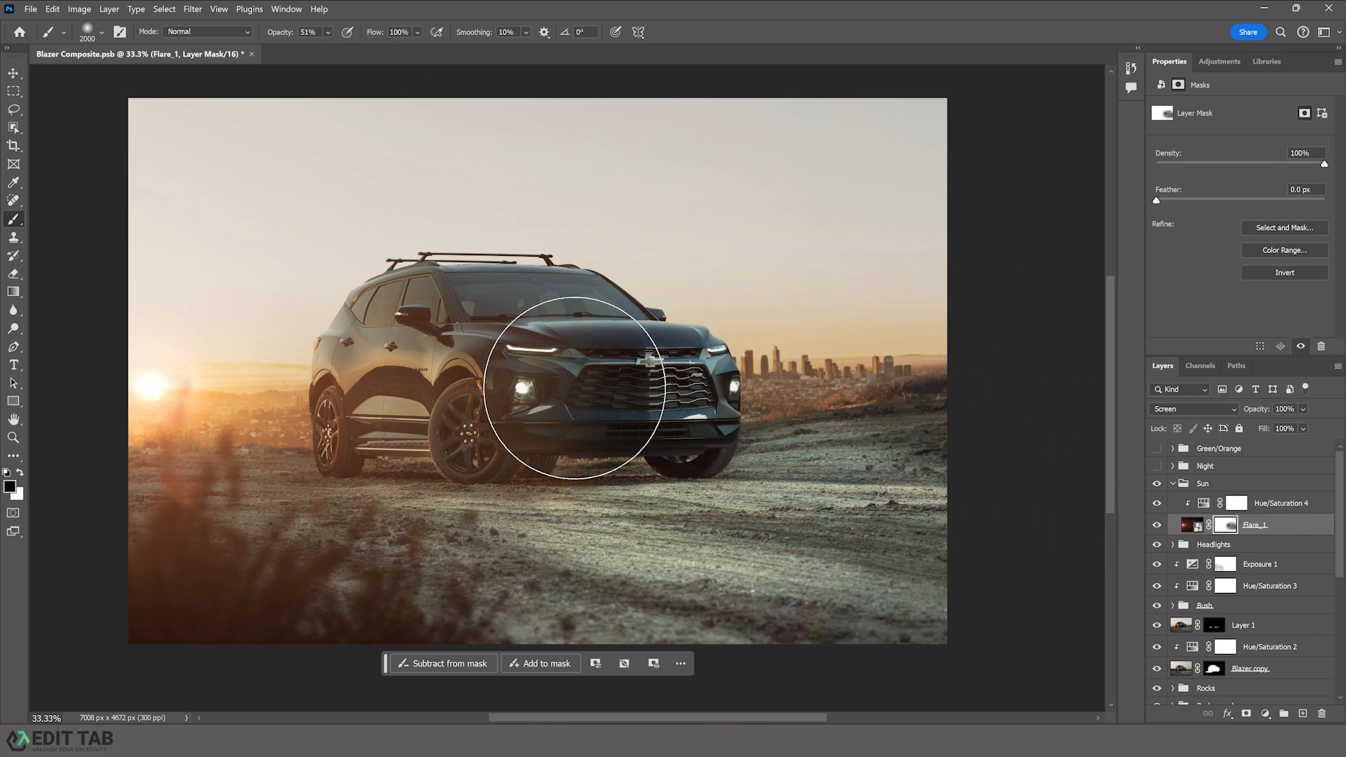
left_click_drag(574, 388, 571, 429)
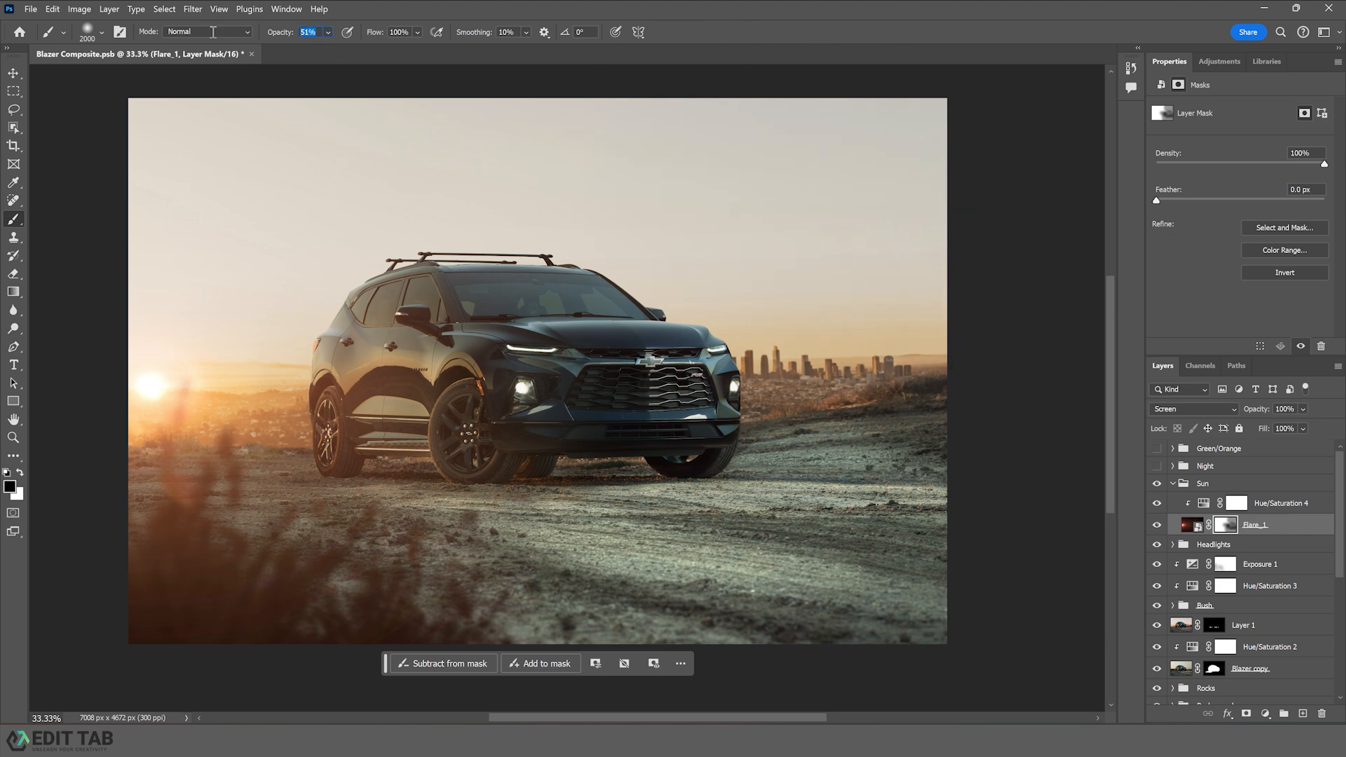
- Set the brush opacity back to 15% and collapse the Sun group with the Move tool
type("15")
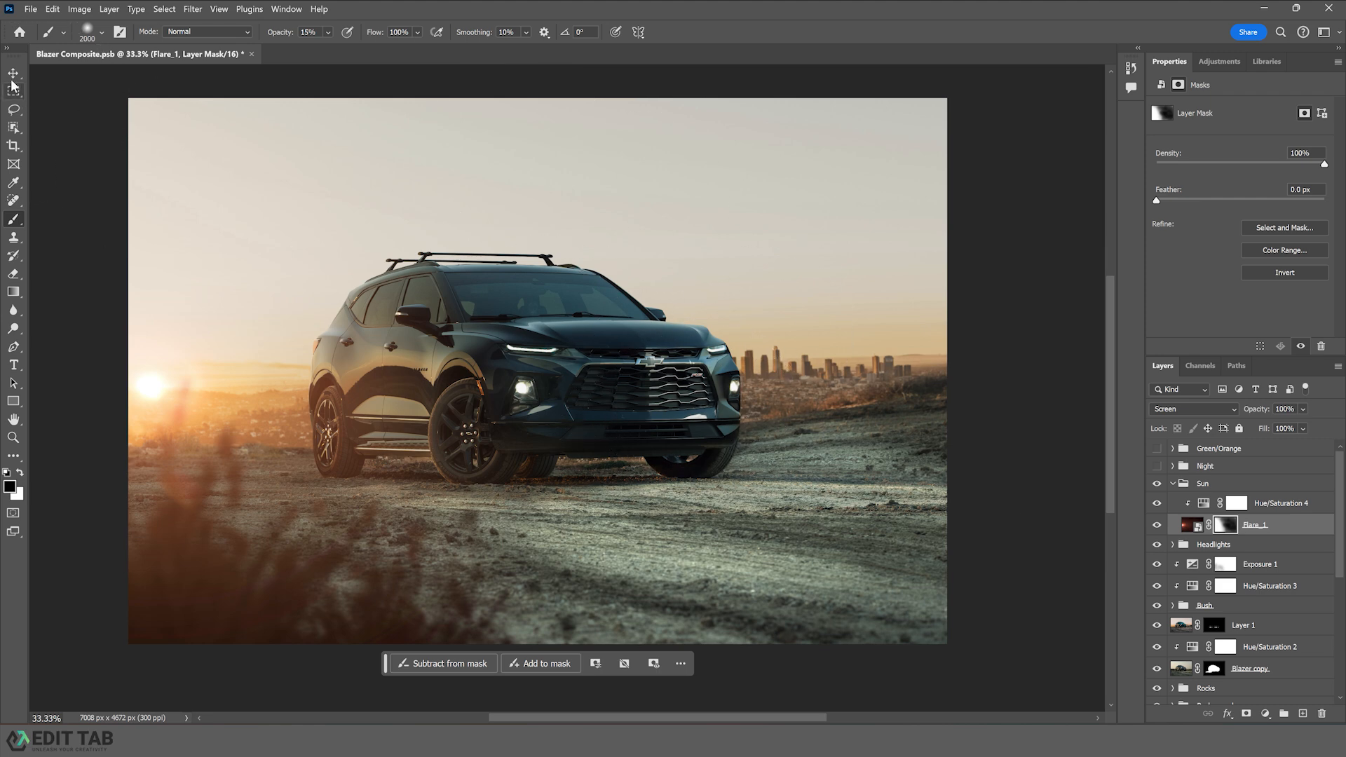
key("v")
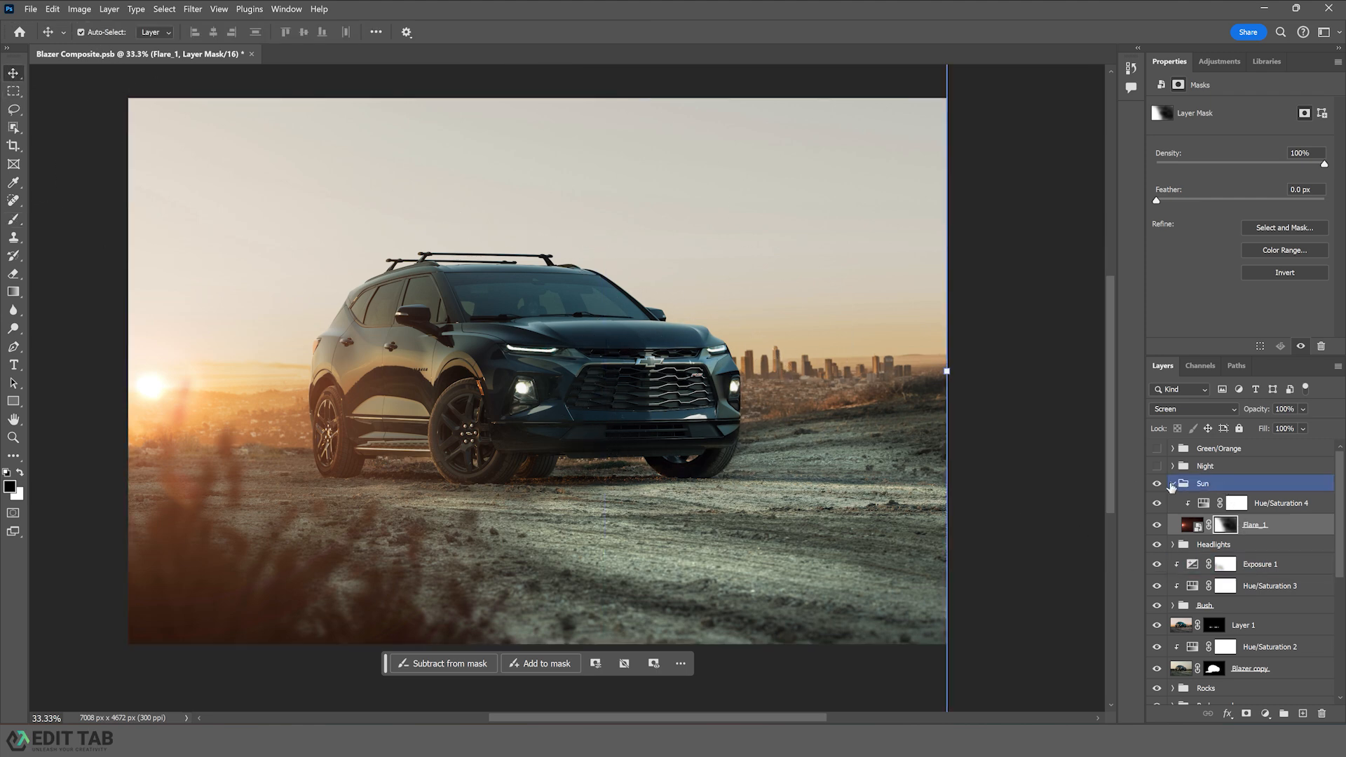
left_click(1171, 484)
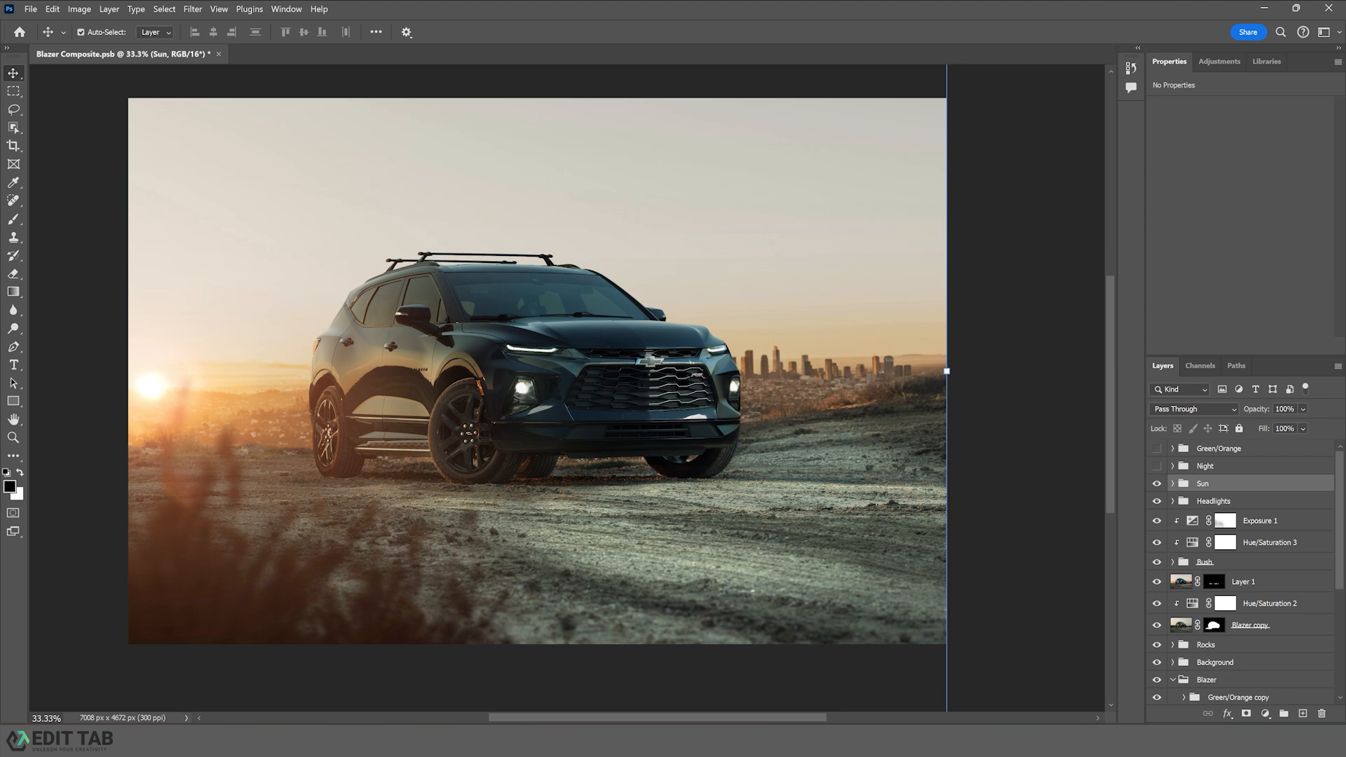
- Switch to File Explorer and drag Flare_2.jpg from the Blazer Composite Tutorial folder into the document
key("alt+Tab")
left_click(402, 368)
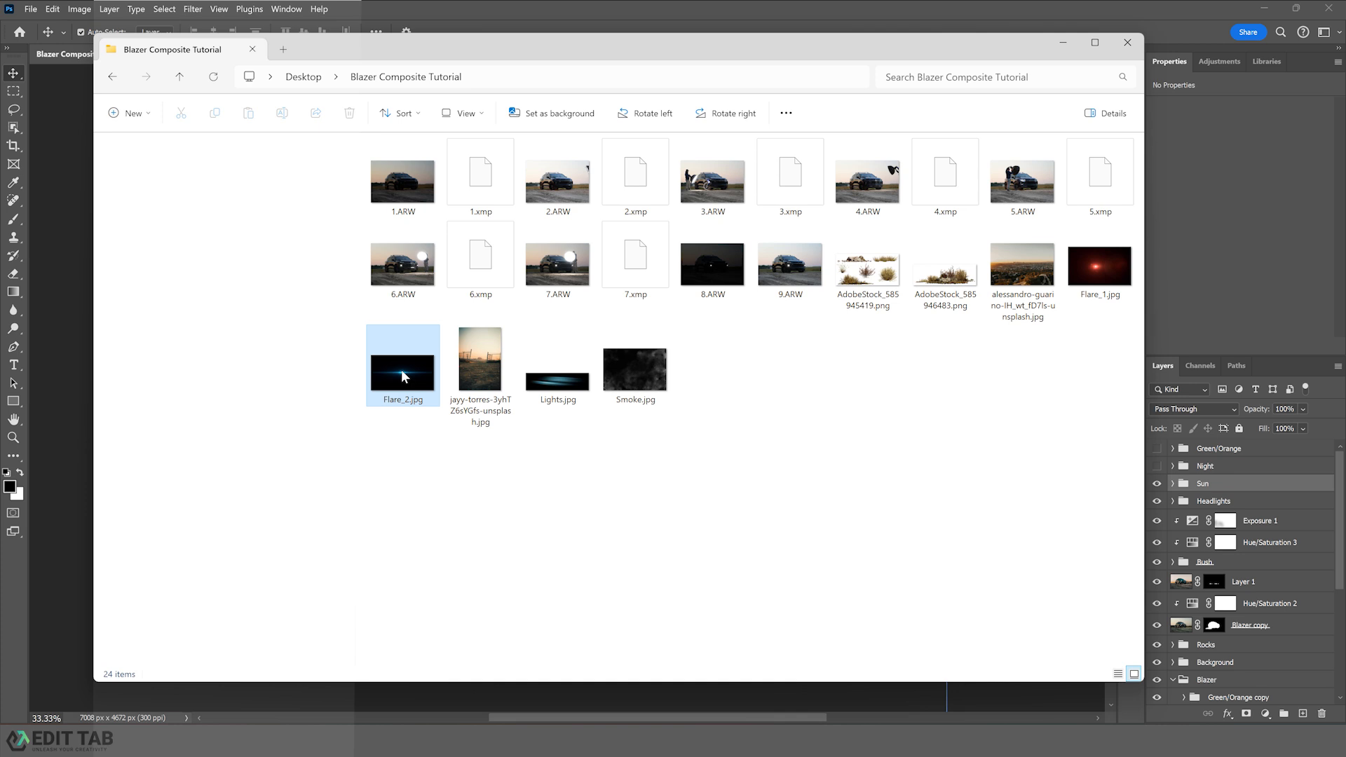
left_click_drag(400, 368, 60, 321)
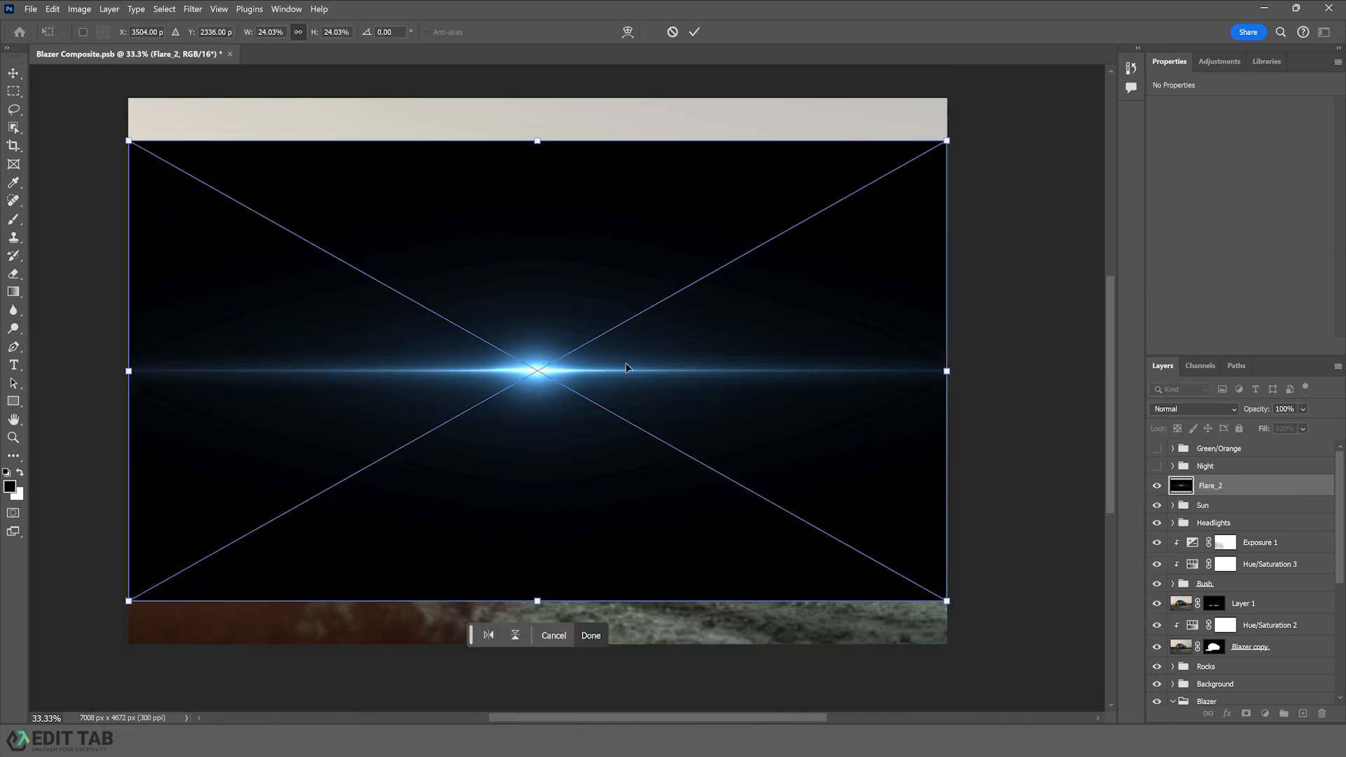
- Set Flare_2's blend mode to Screen and scale it to about 9.4% over the car's front light strip
left_click(1234, 409)
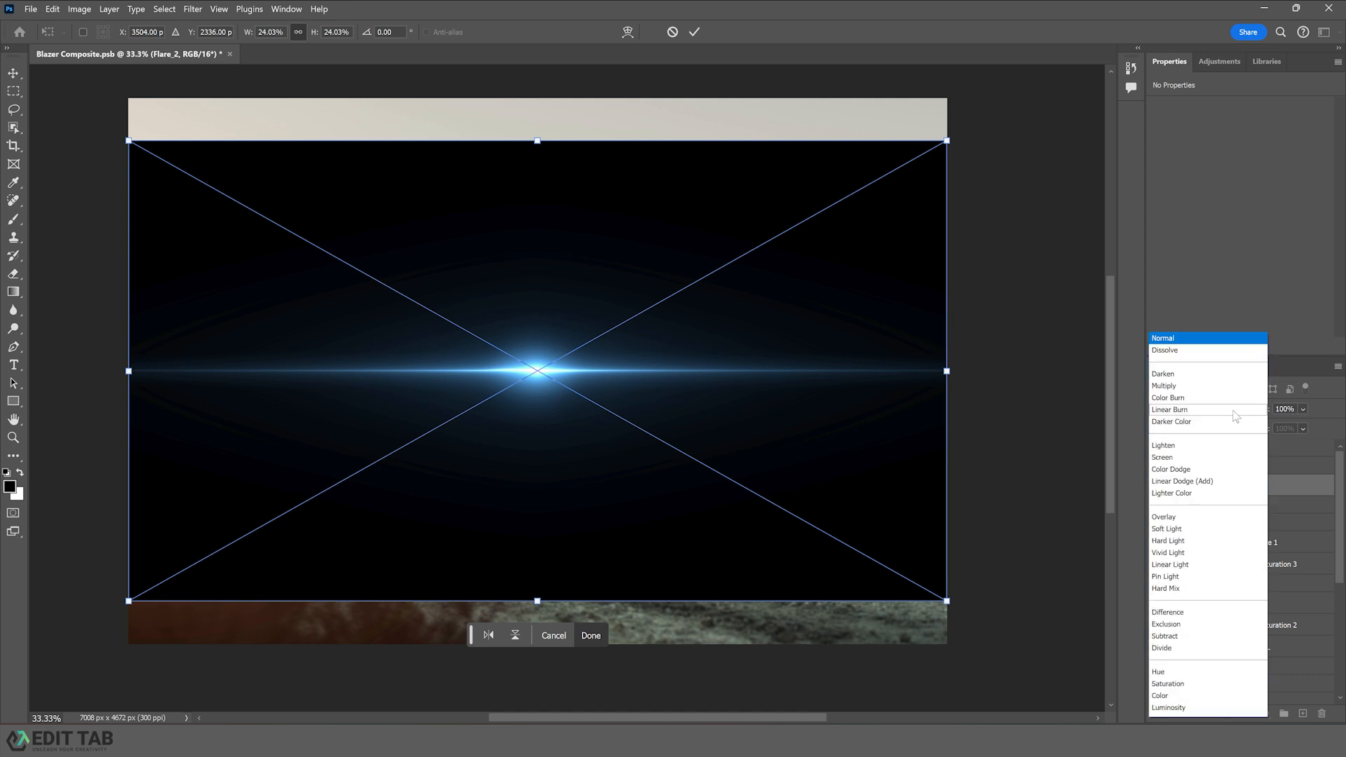
left_click(1166, 457)
left_click_drag(945, 373, 698, 386)
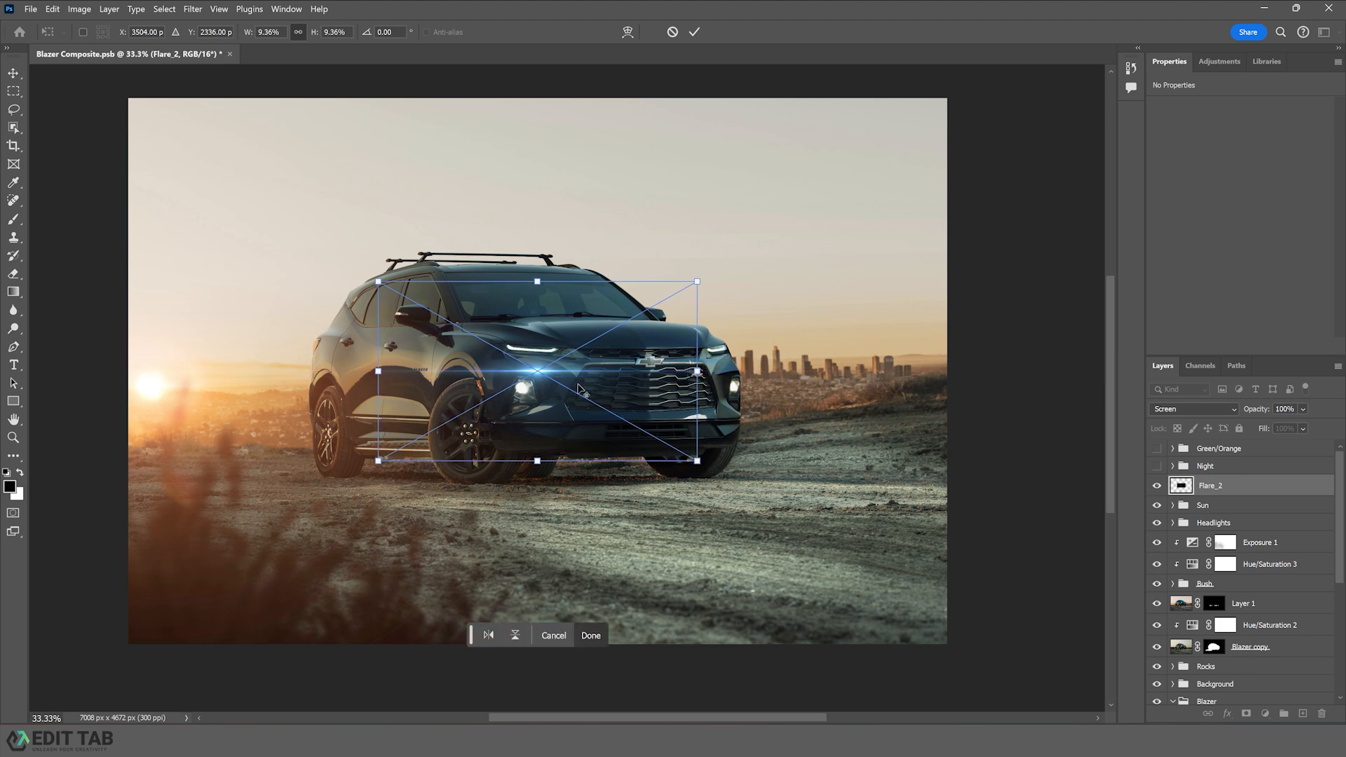
left_click_drag(536, 373, 533, 348)
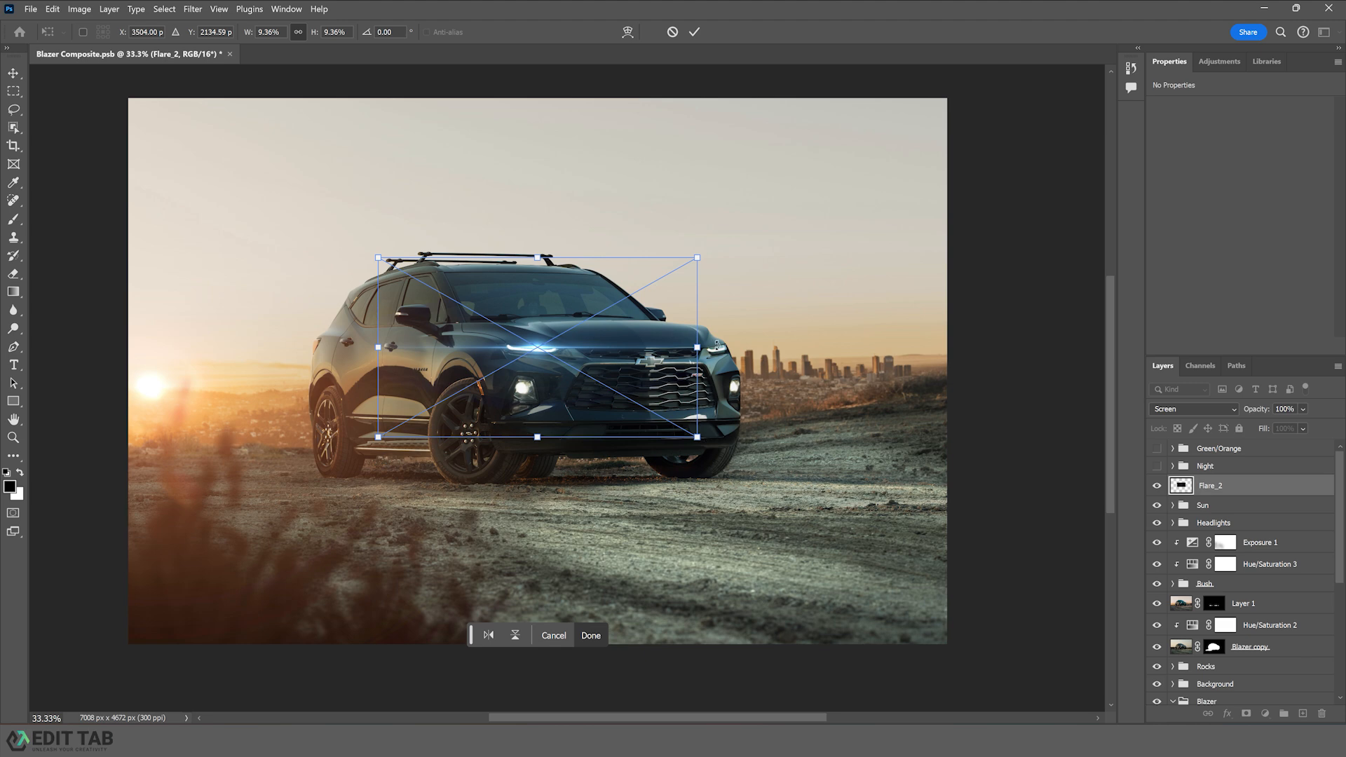
key("Return")
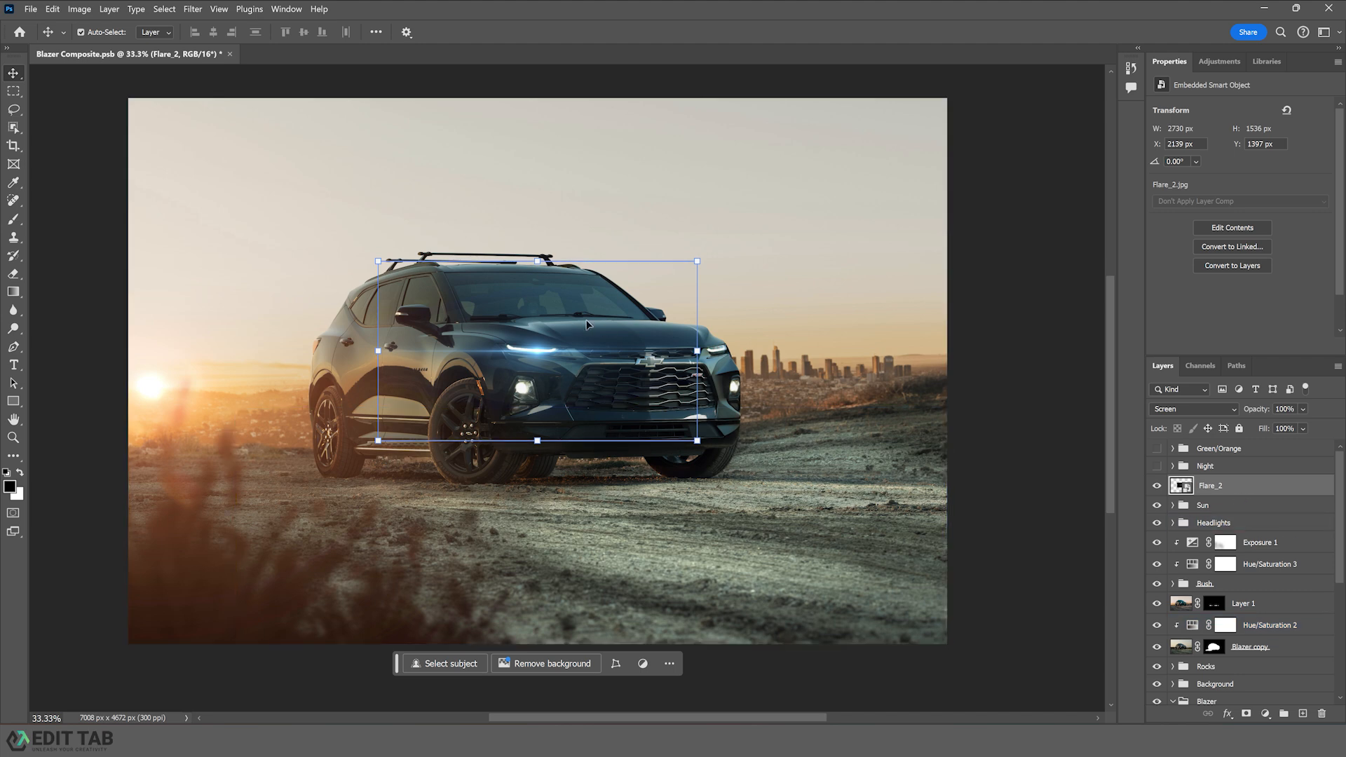
- Rotate Flare_2 about 2.9 degrees to follow the angle of the light strip
key("ctrl+t")
left_click_drag(712, 355, 712, 364)
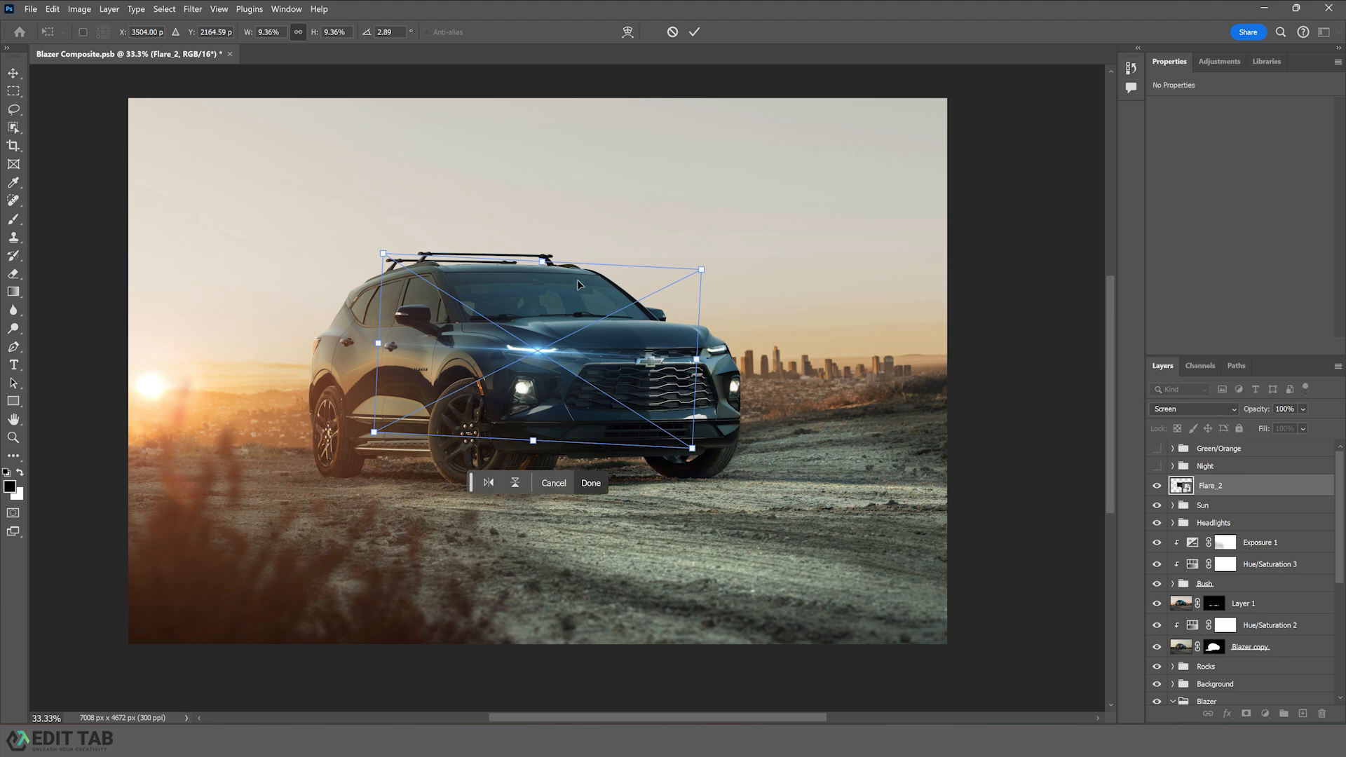
key("Return")
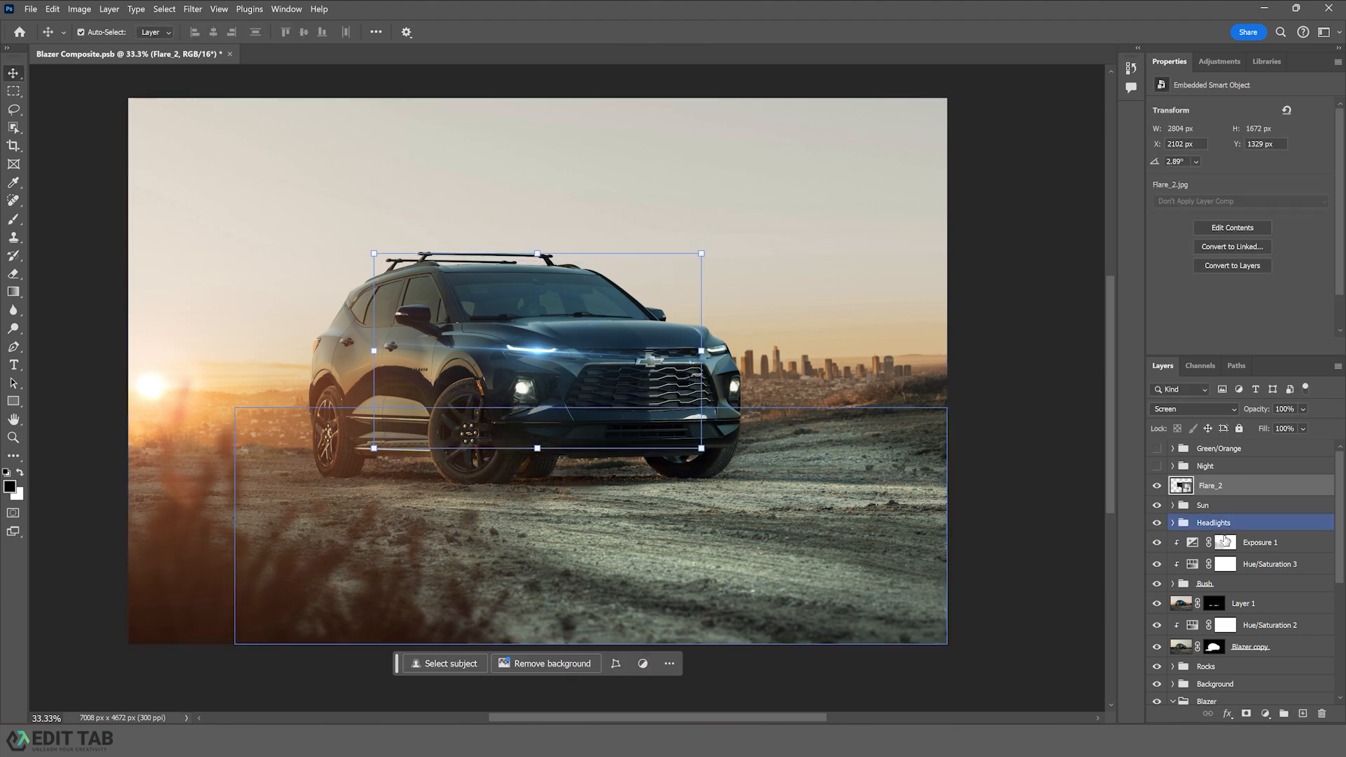
- Add a layer mask to Flare_2 and invert it to black to hide the flare
left_click(1245, 712)
key("ctrl+i")
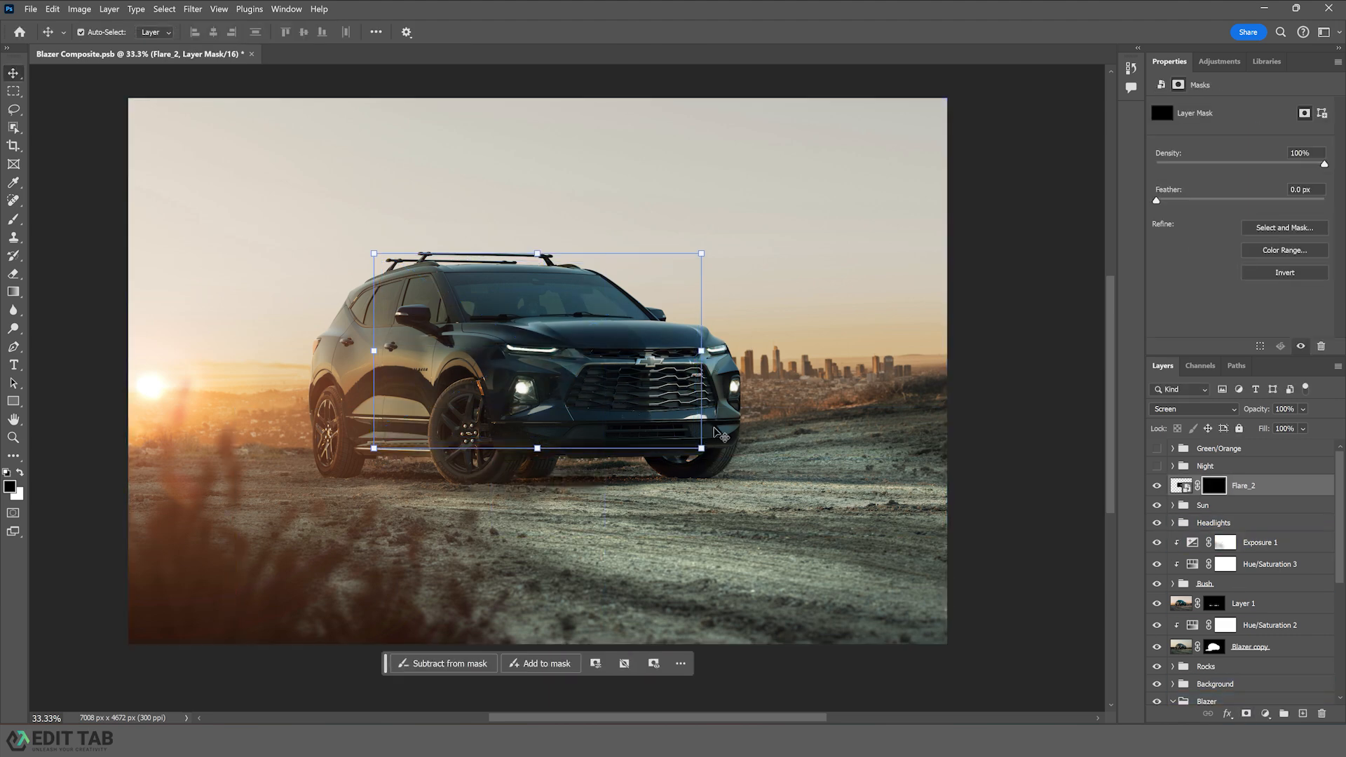
- Paint white on Flare_2's mask with a 100% opacity brush to reveal the flare over the light strip
key("b")
left_click(329, 32)
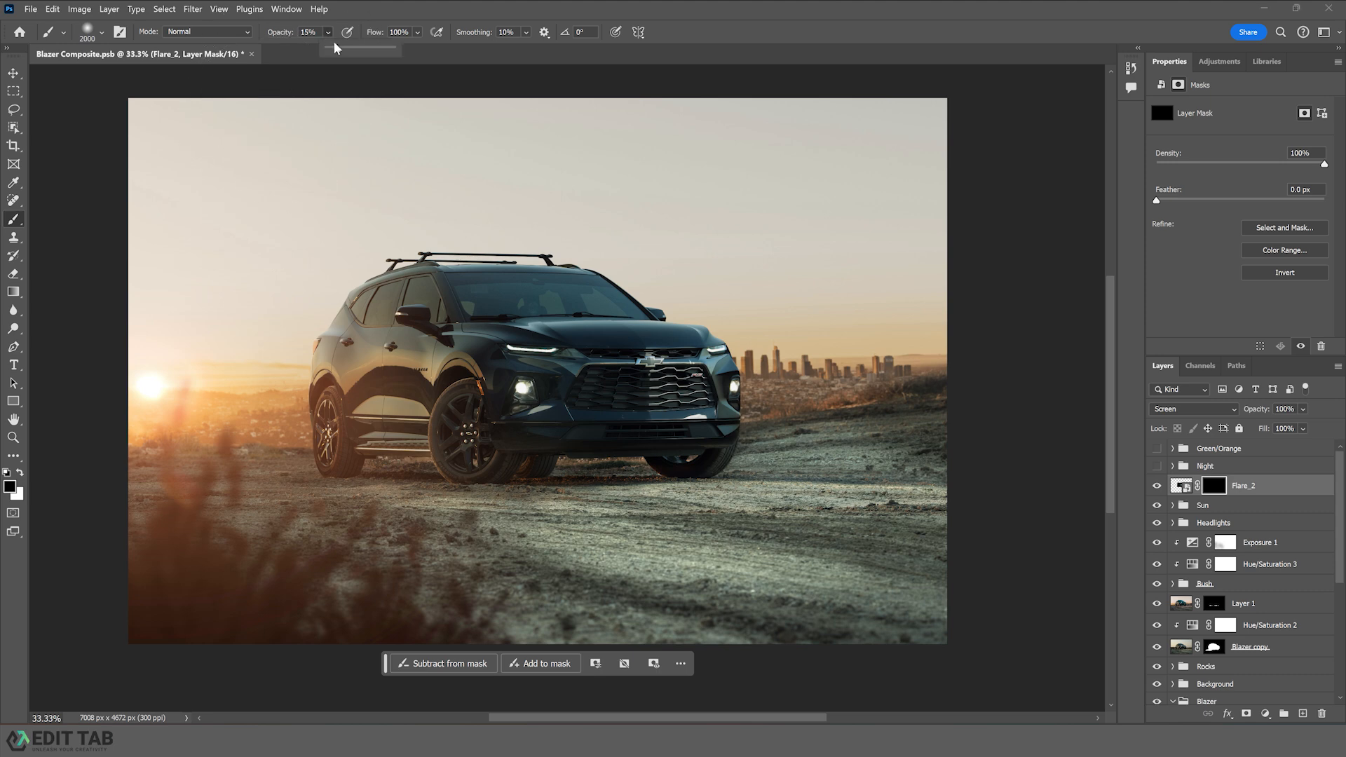
left_click(537, 378)
key("x")
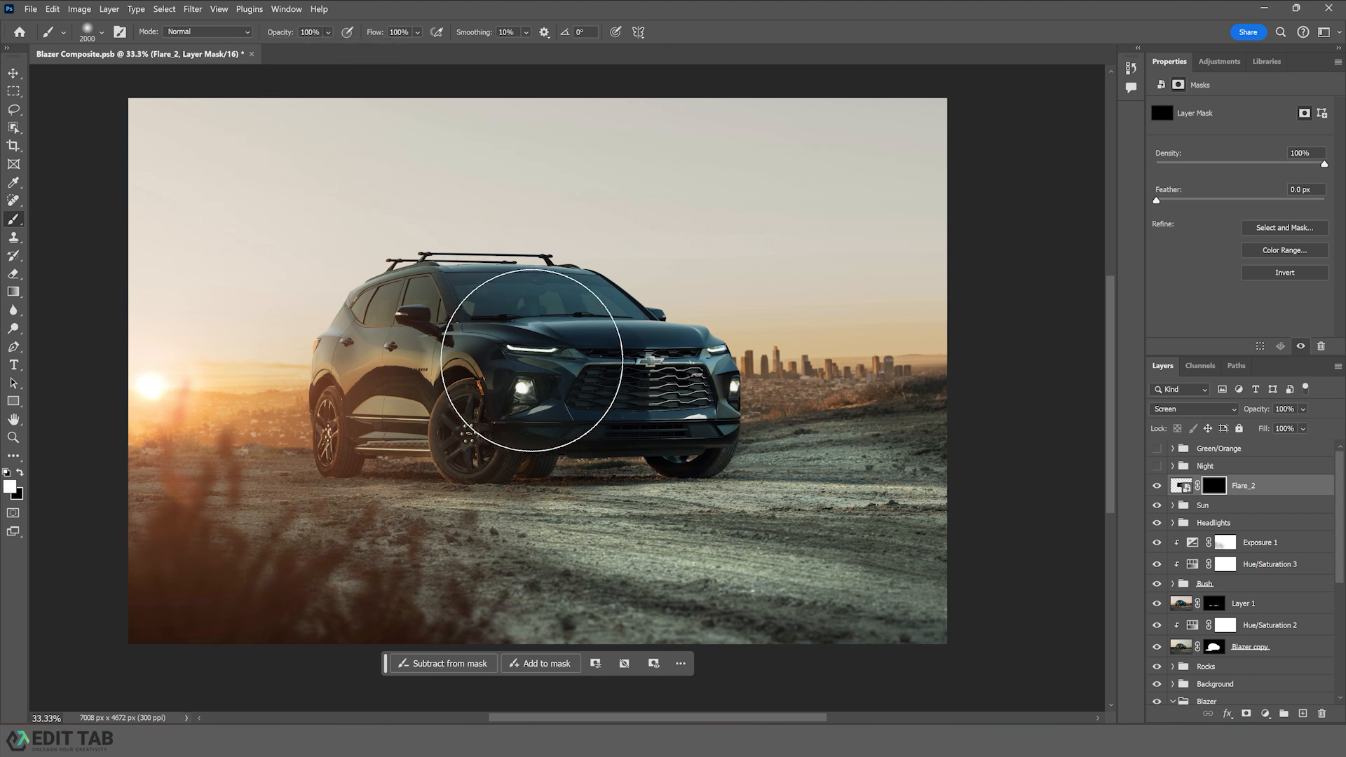
left_click(533, 361)
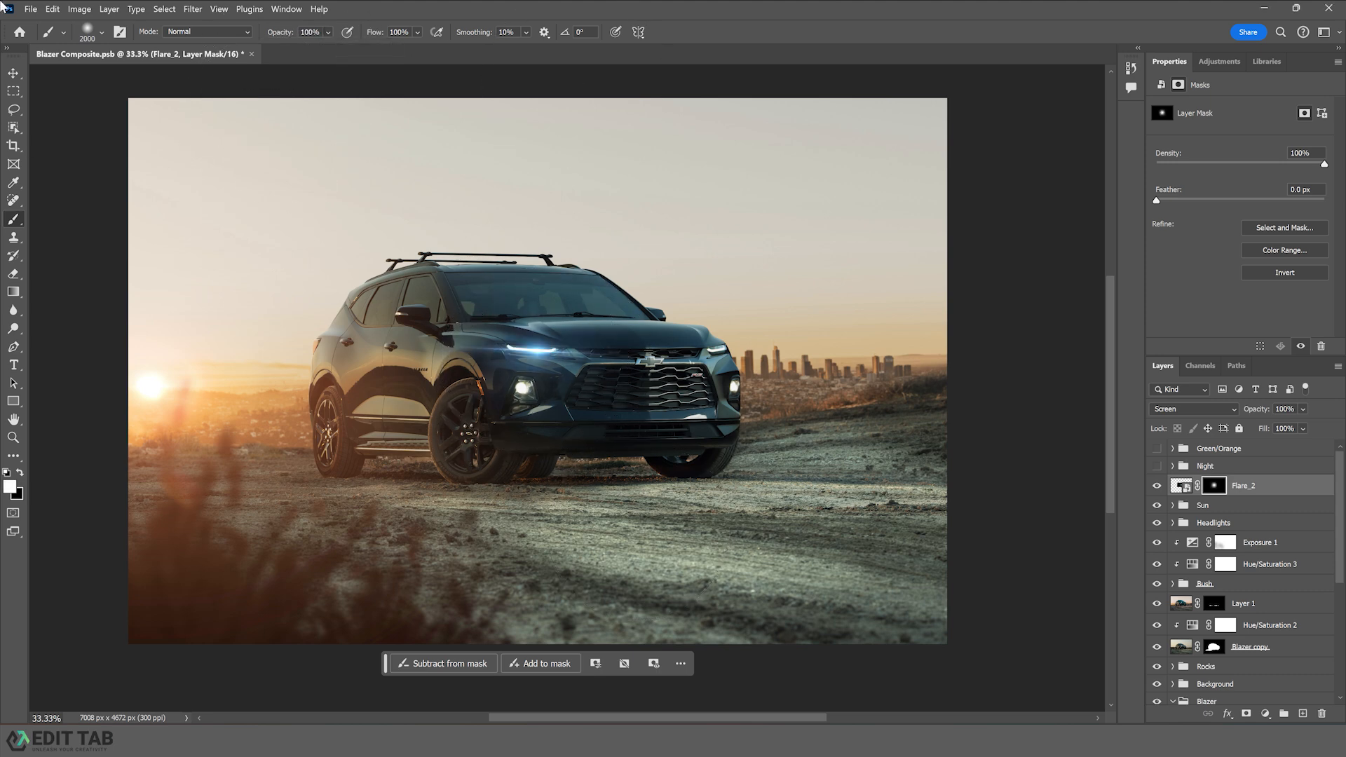
- Duplicate Flare_2, move the copy onto the round headlight and scale it to about 81% width and 109% height
left_click(15, 73)
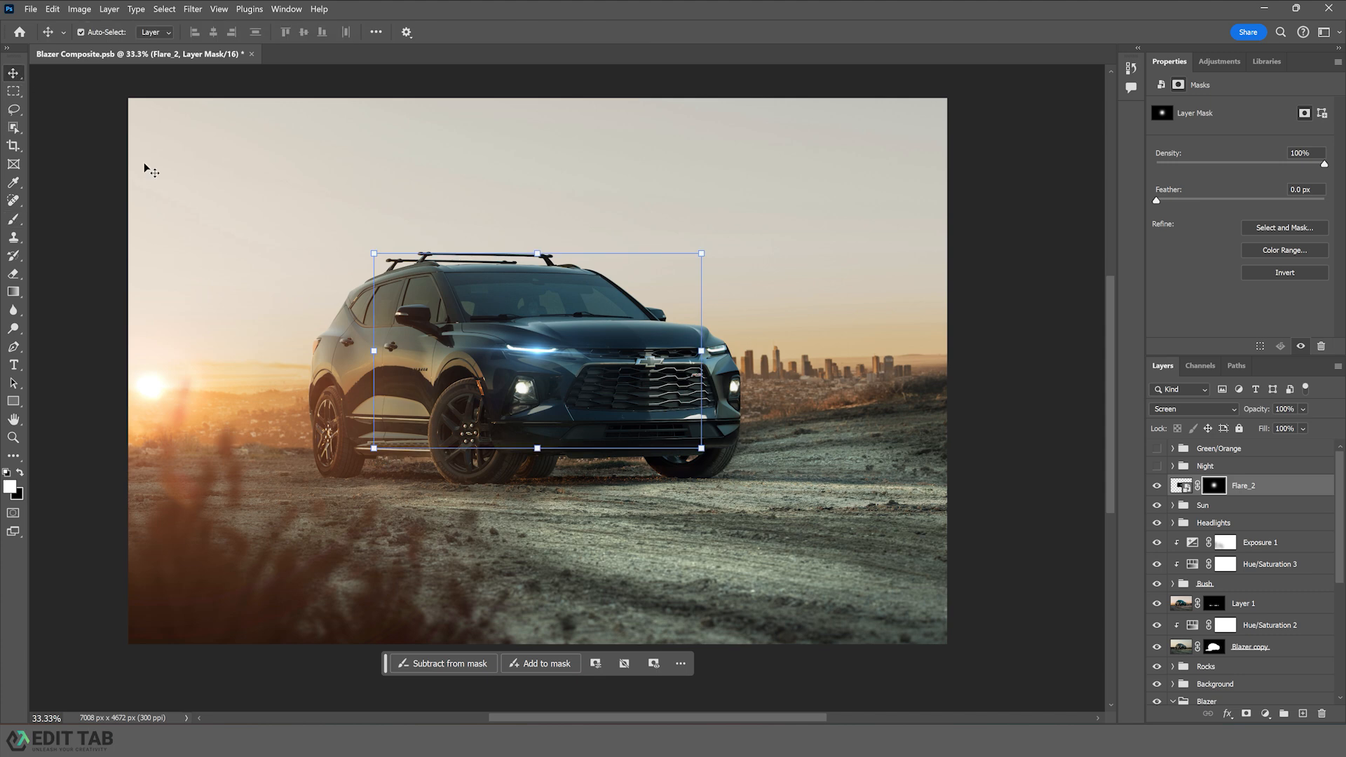
left_click(1255, 486)
key("ctrl+j")
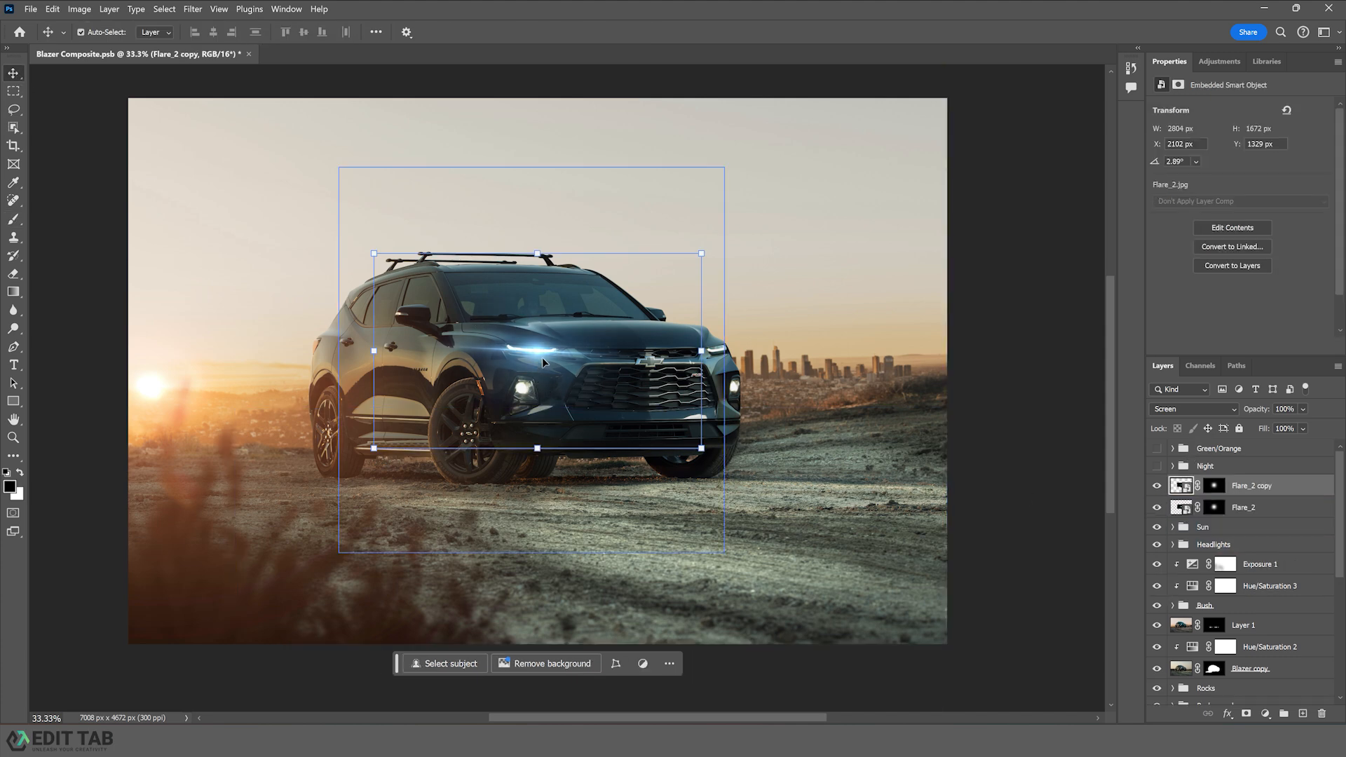
left_click_drag(537, 350, 523, 391)
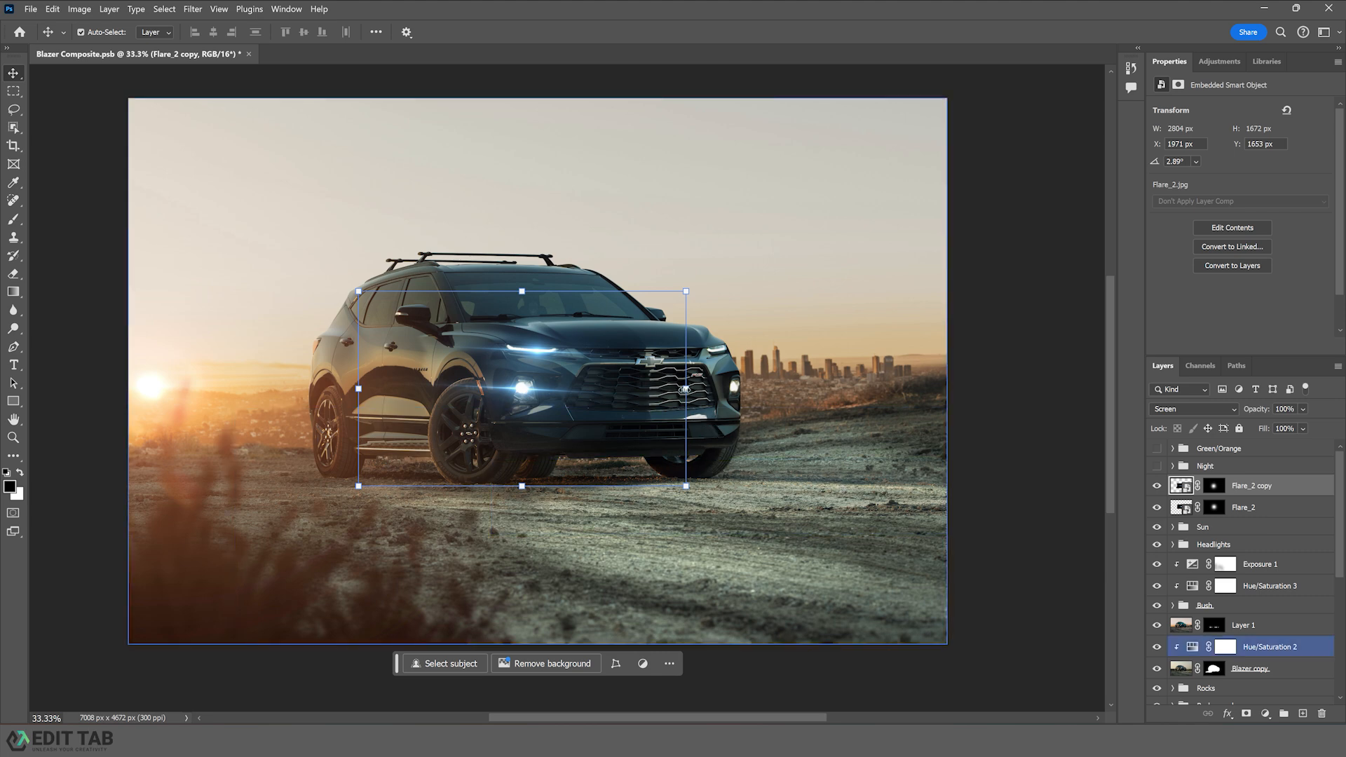
left_click_drag(684, 389, 622, 388)
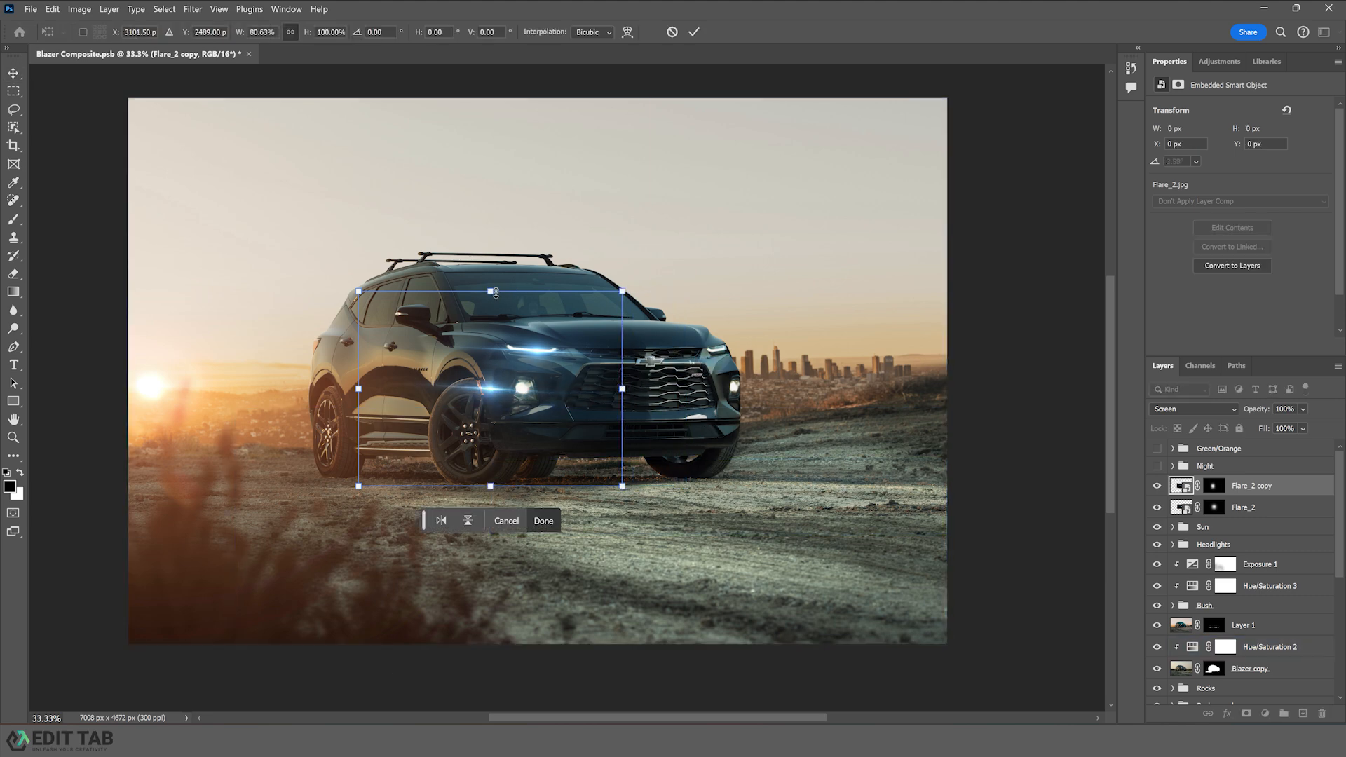
left_click_drag(495, 293, 495, 274)
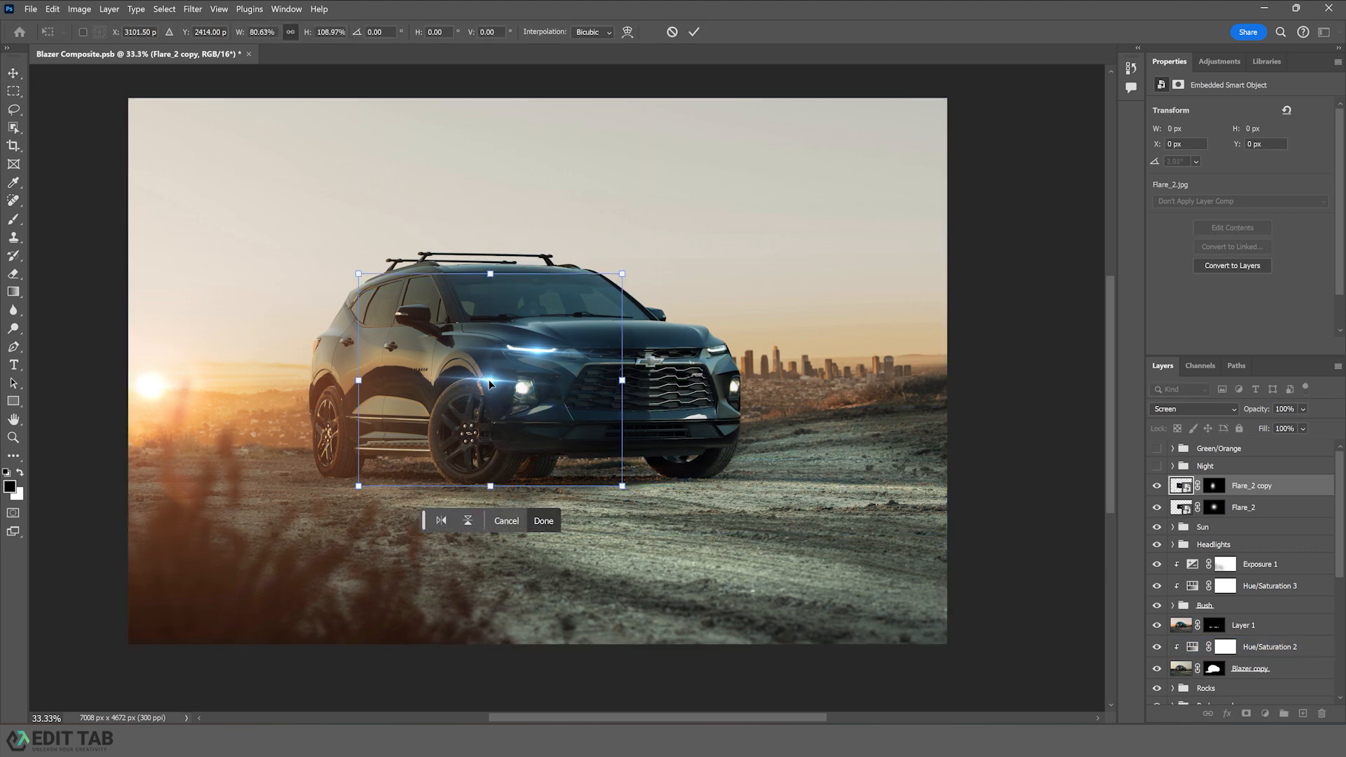
left_click_drag(488, 383, 521, 392)
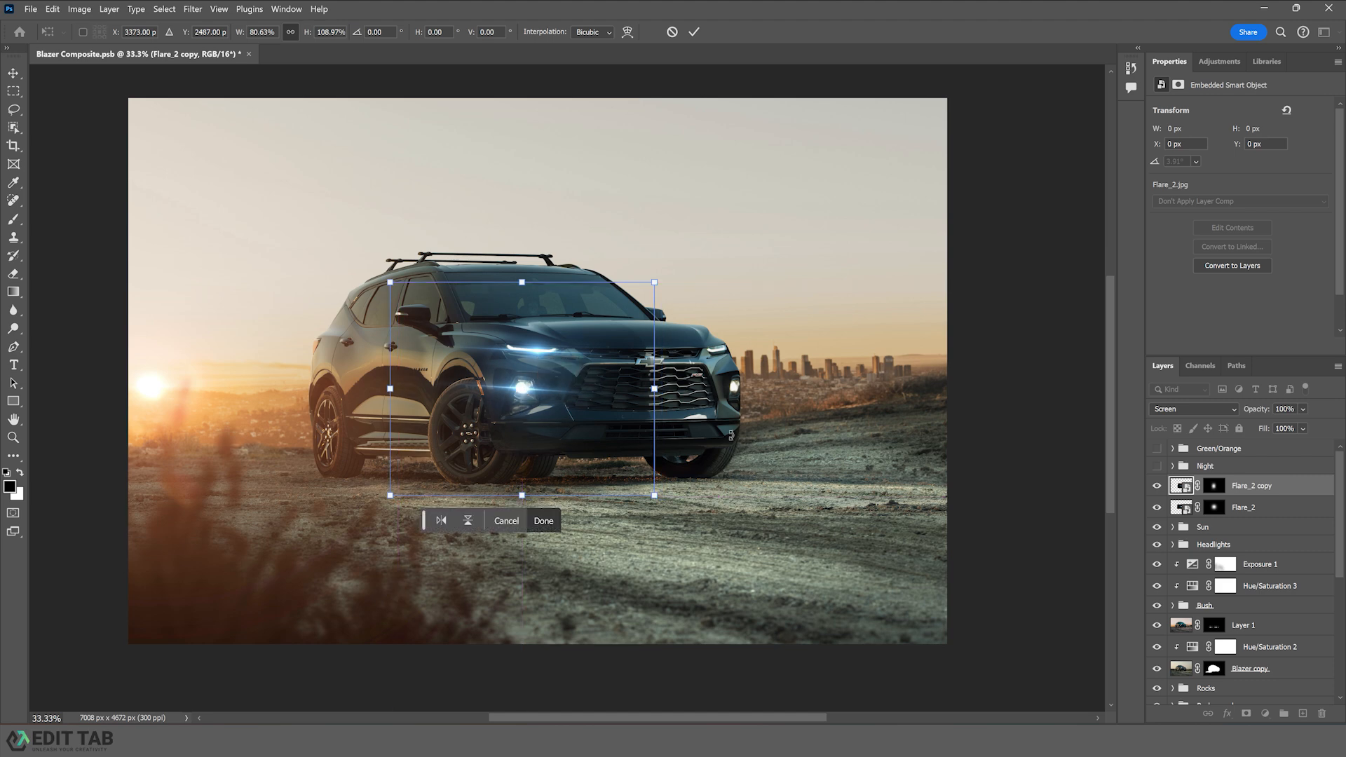
key("Return")
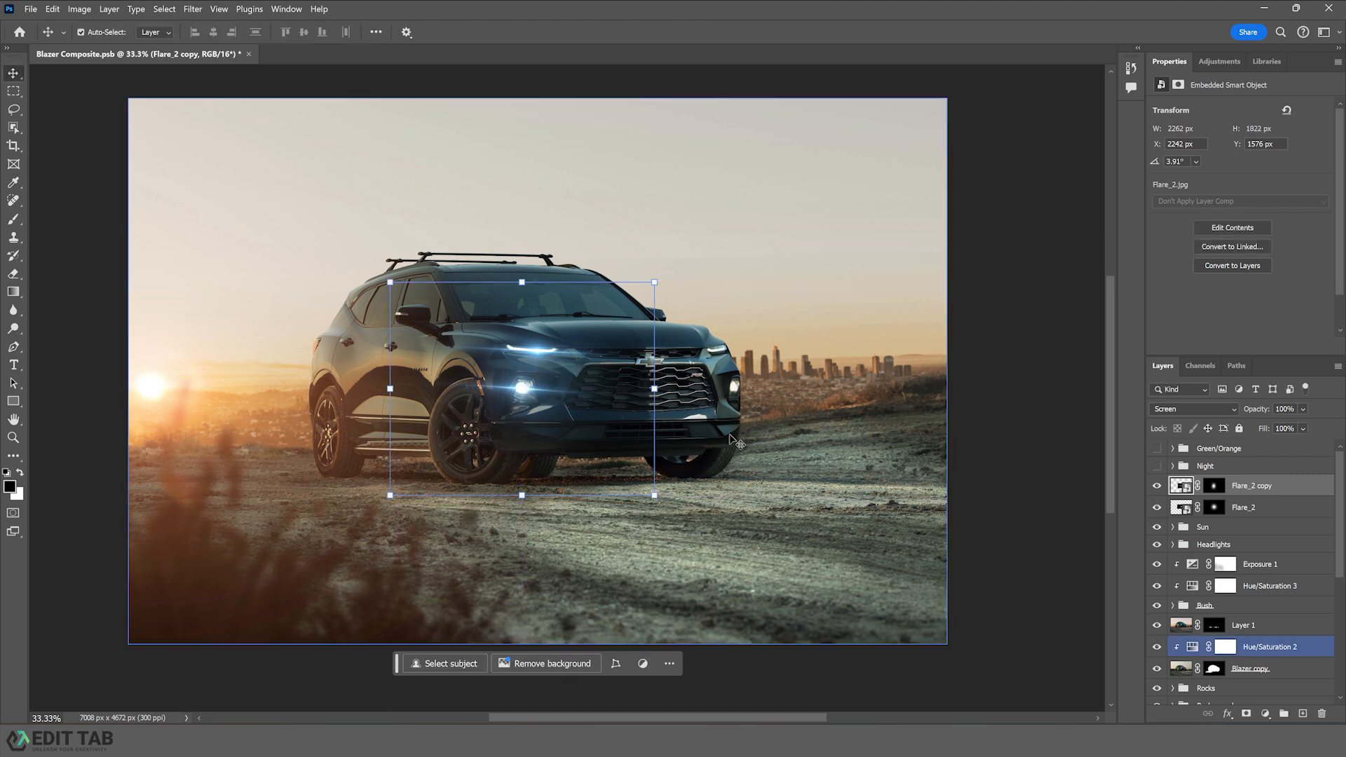
- Duplicate Flare_2 again, move the copy to the car's right front, flip it horizontally and rotate it about 178.5°
left_click(1258, 508)
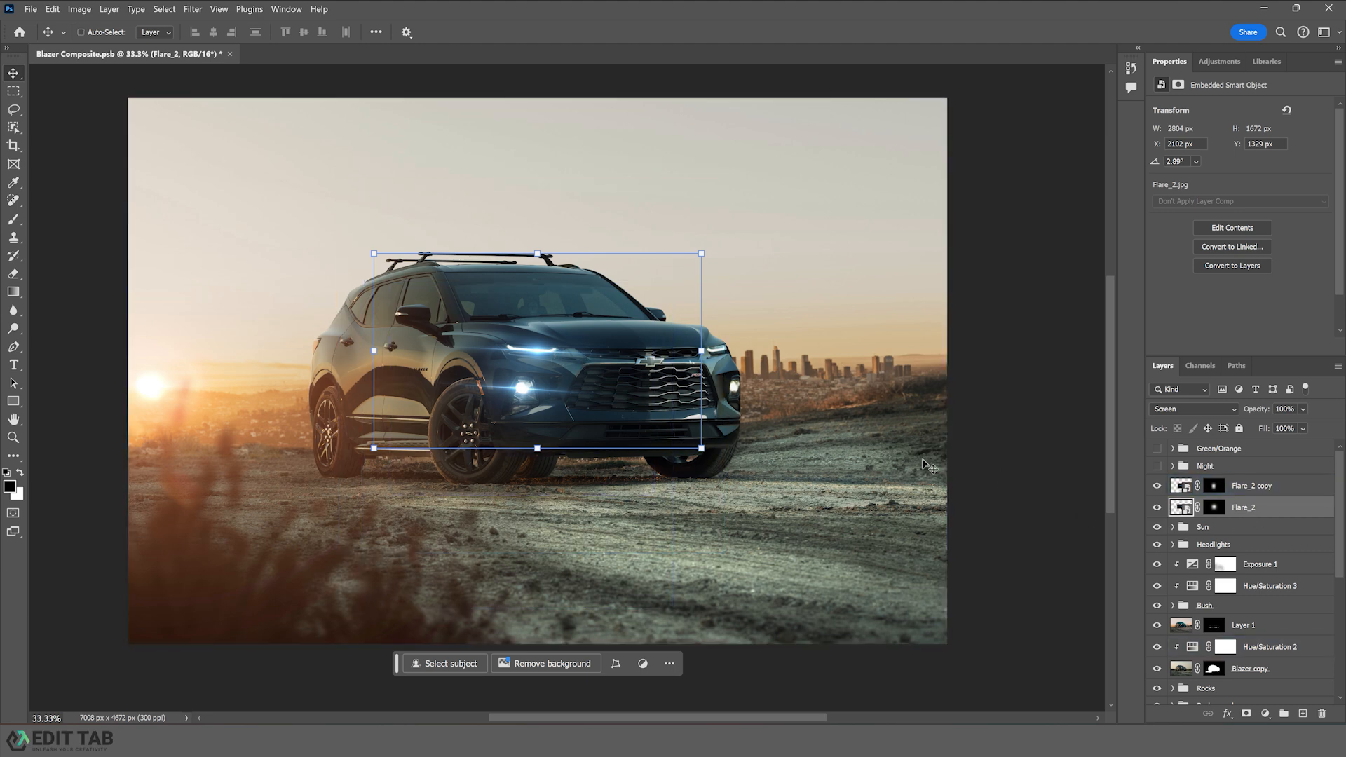
key("ctrl+j")
key("ctrl+t")
left_click_drag(548, 354, 724, 354)
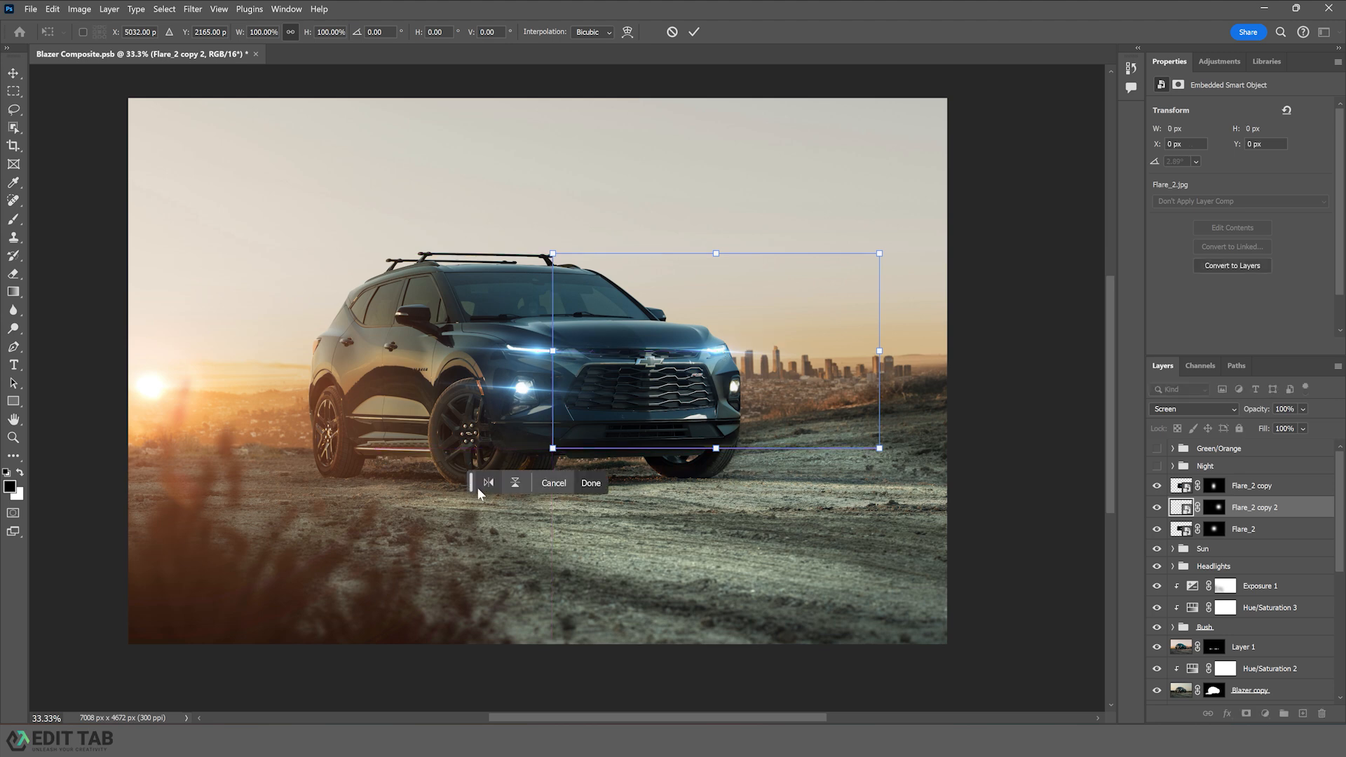
left_click(489, 483)
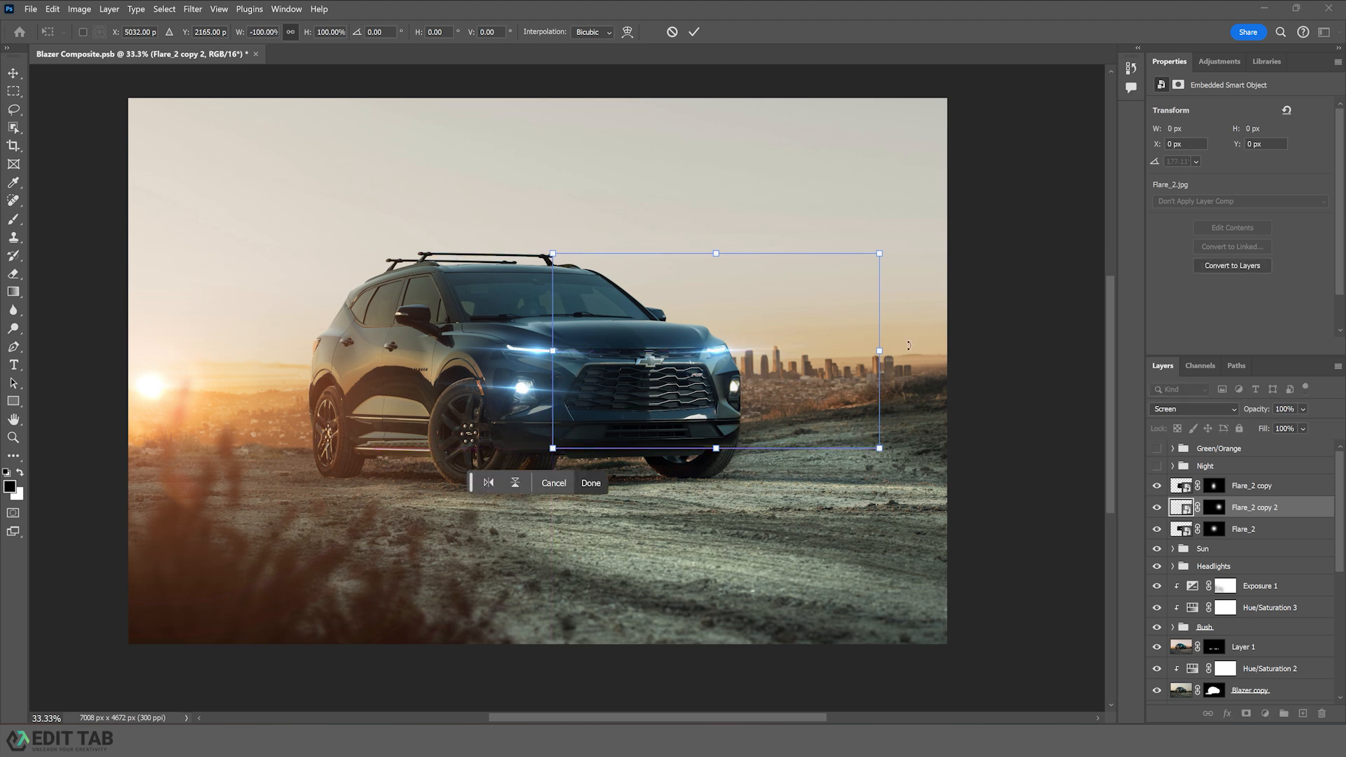
left_click_drag(909, 345, 907, 340)
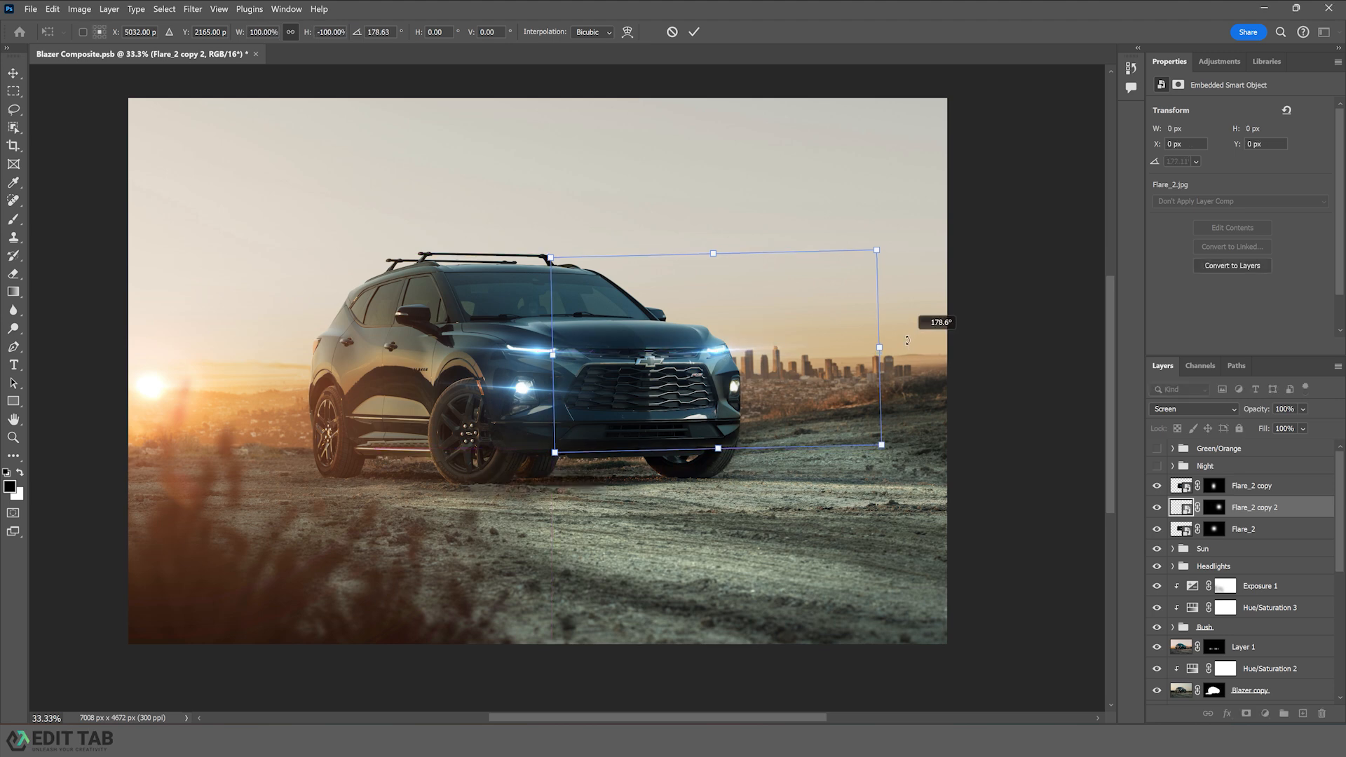
left_click_drag(907, 340, 909, 355)
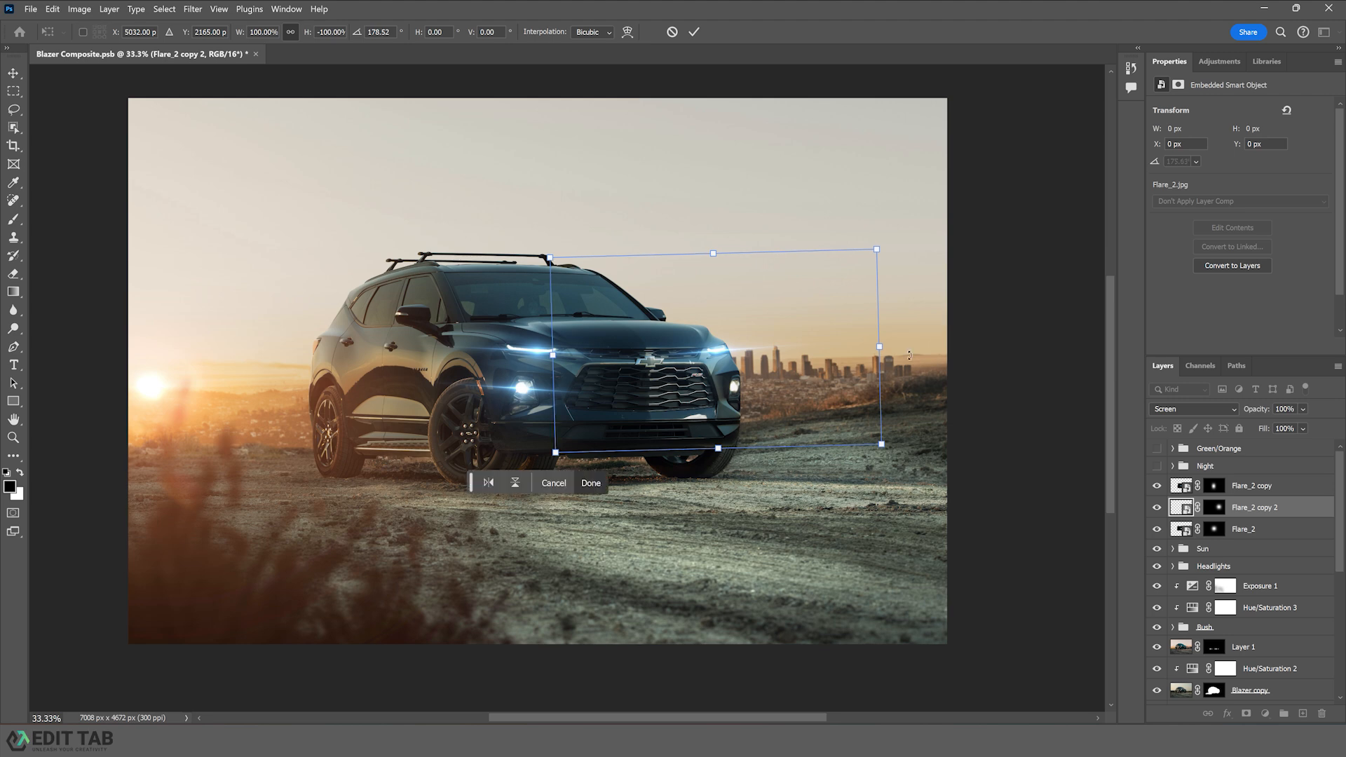
key("Return")
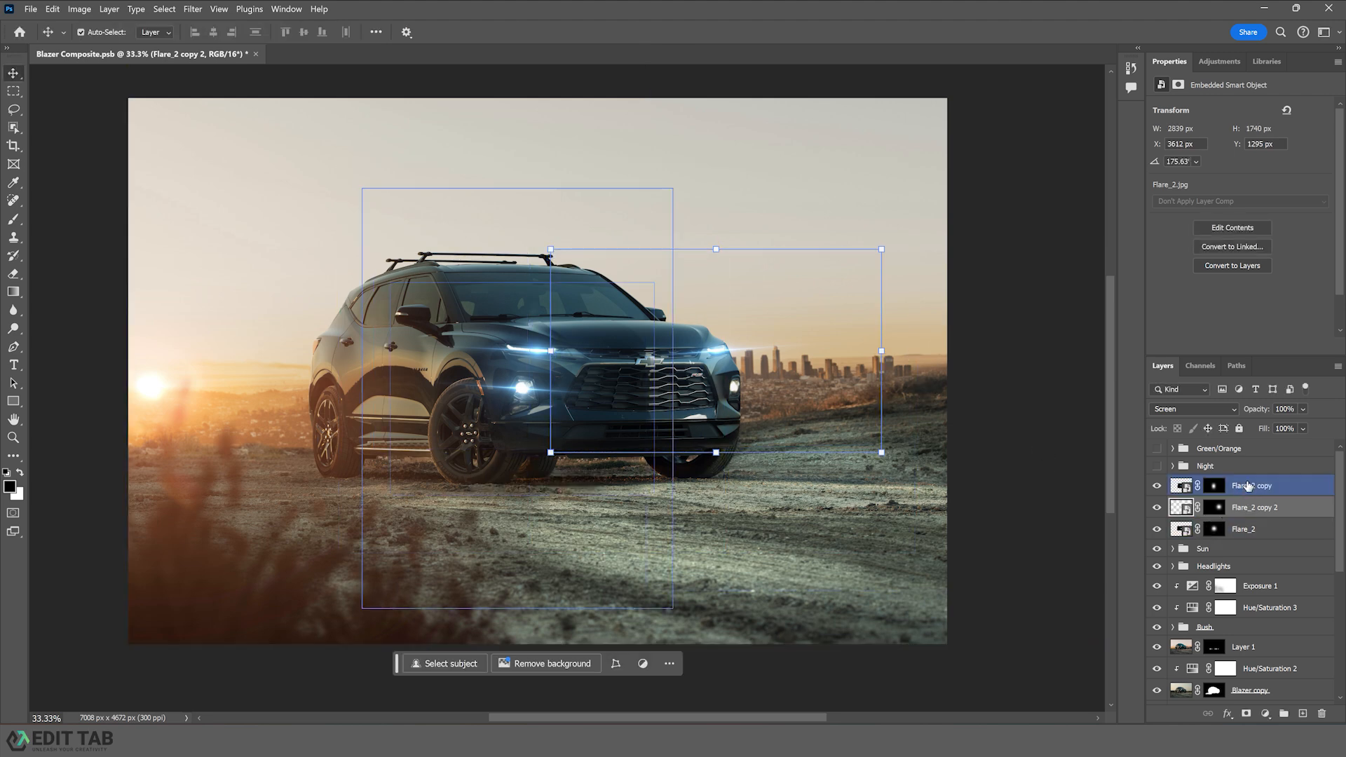
- Narrow the flipped flare copy to about 83% width and shift it slightly right
left_click_drag(882, 351, 827, 350)
left_click_drag(687, 354, 715, 354)
key("Return")
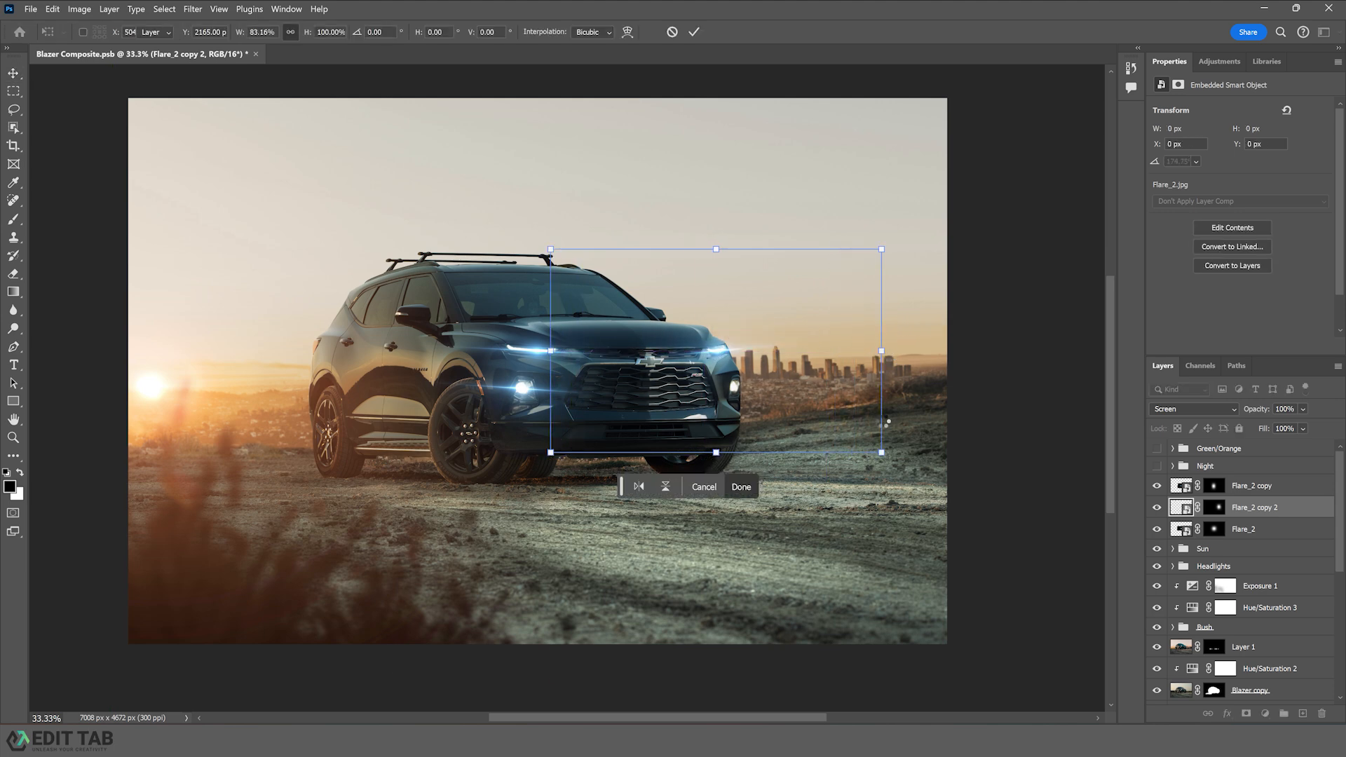
- Duplicate the flipped flare as Flare_2 copy 3, move it over the right-side light and narrow it to about 83% width
left_click_drag(773, 411, 772, 411)
key("ctrl+t")
left_click_drag(715, 377, 737, 390)
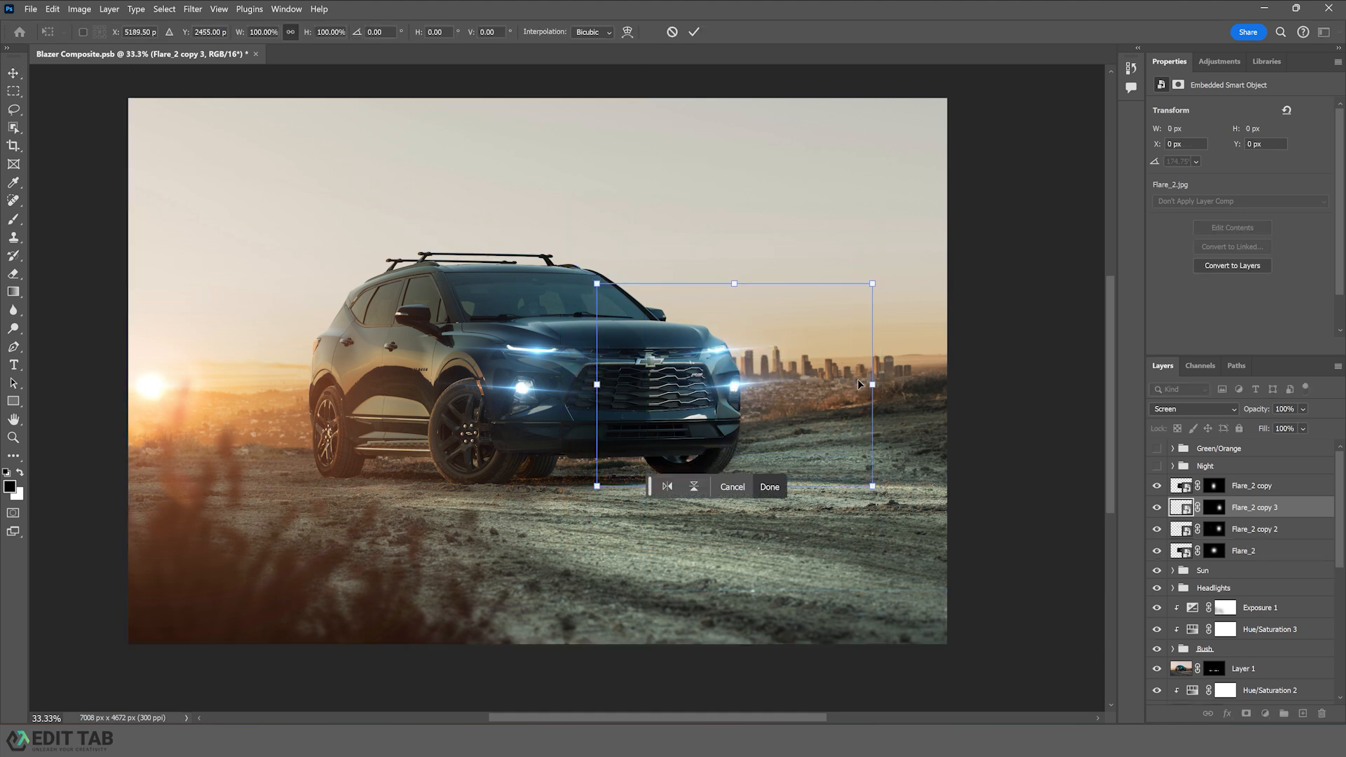
left_click_drag(873, 384, 826, 387)
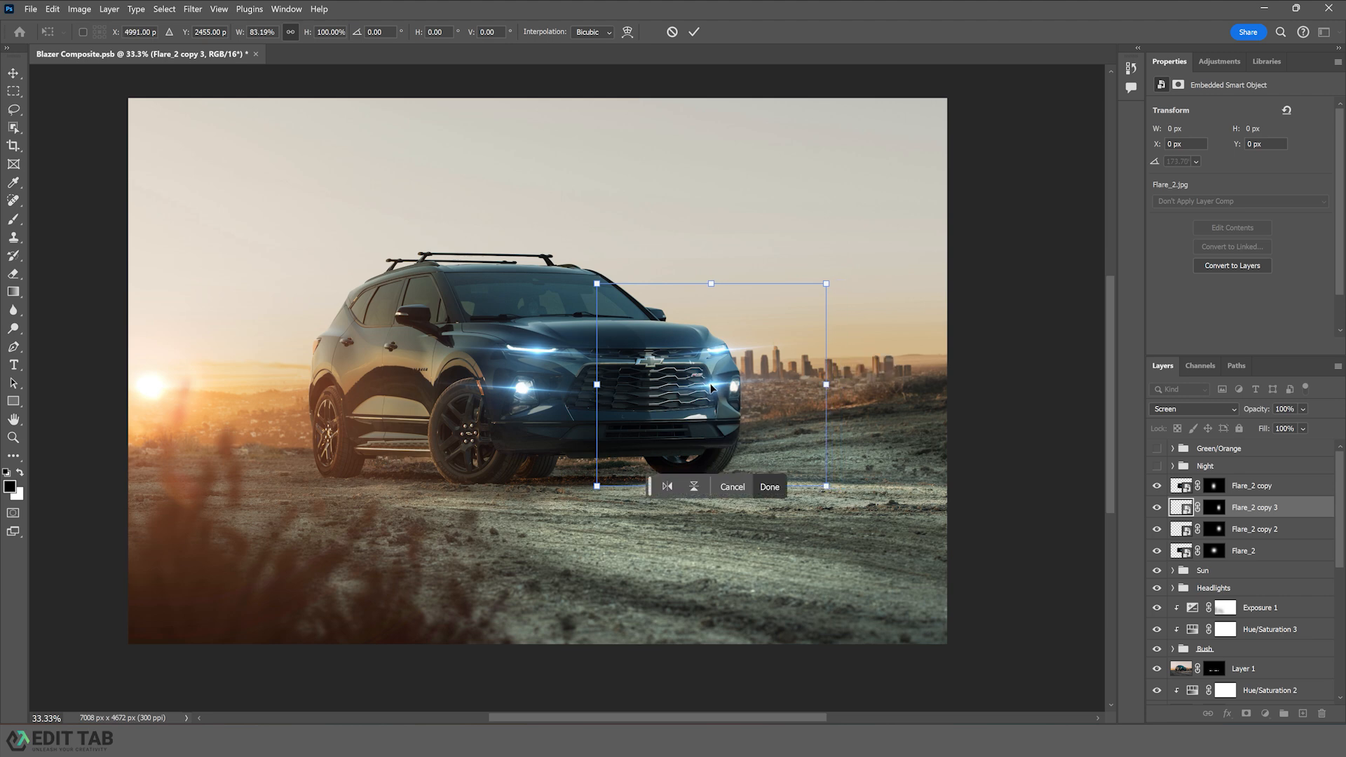
left_click_drag(713, 389, 734, 390)
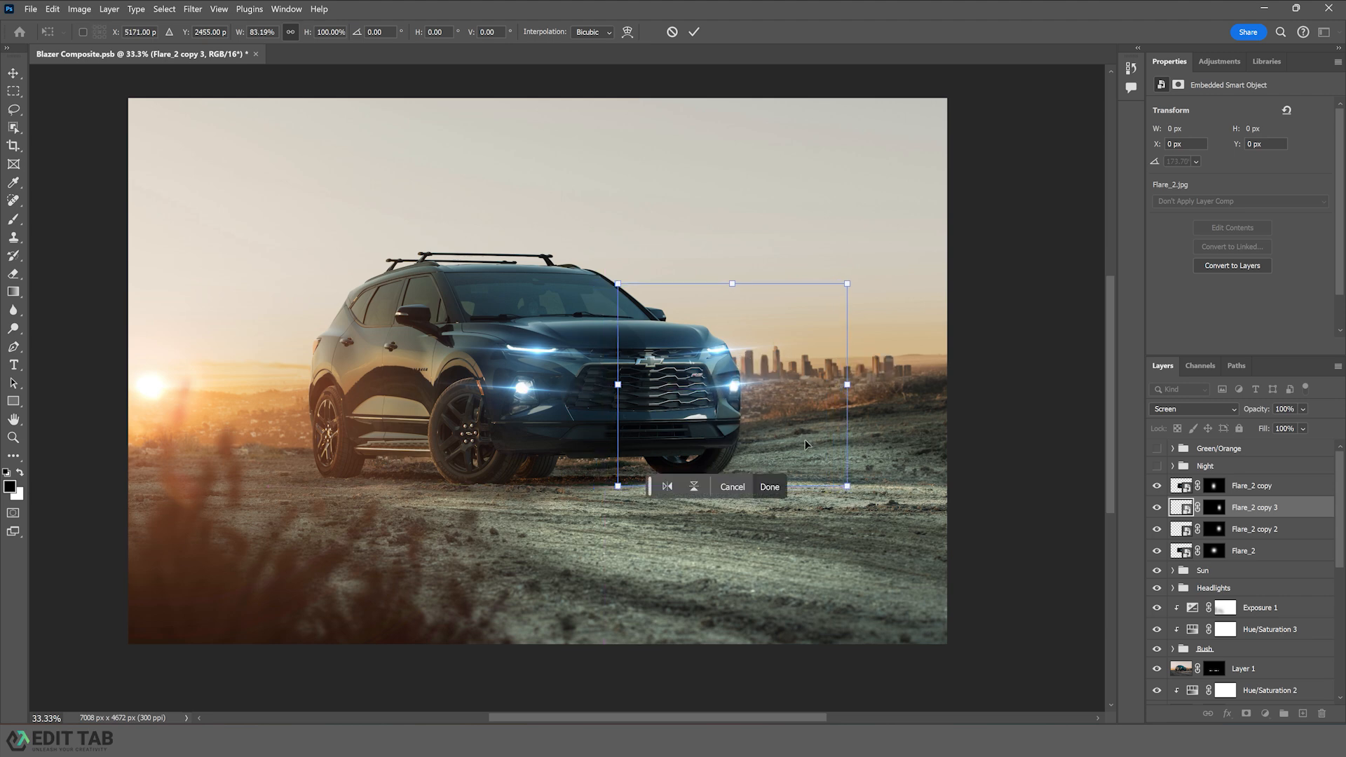
key("Return")
- Lower Flare_2's opacity to 76% and Flare_2 copy 2's opacity to 83%
left_click(1037, 504)
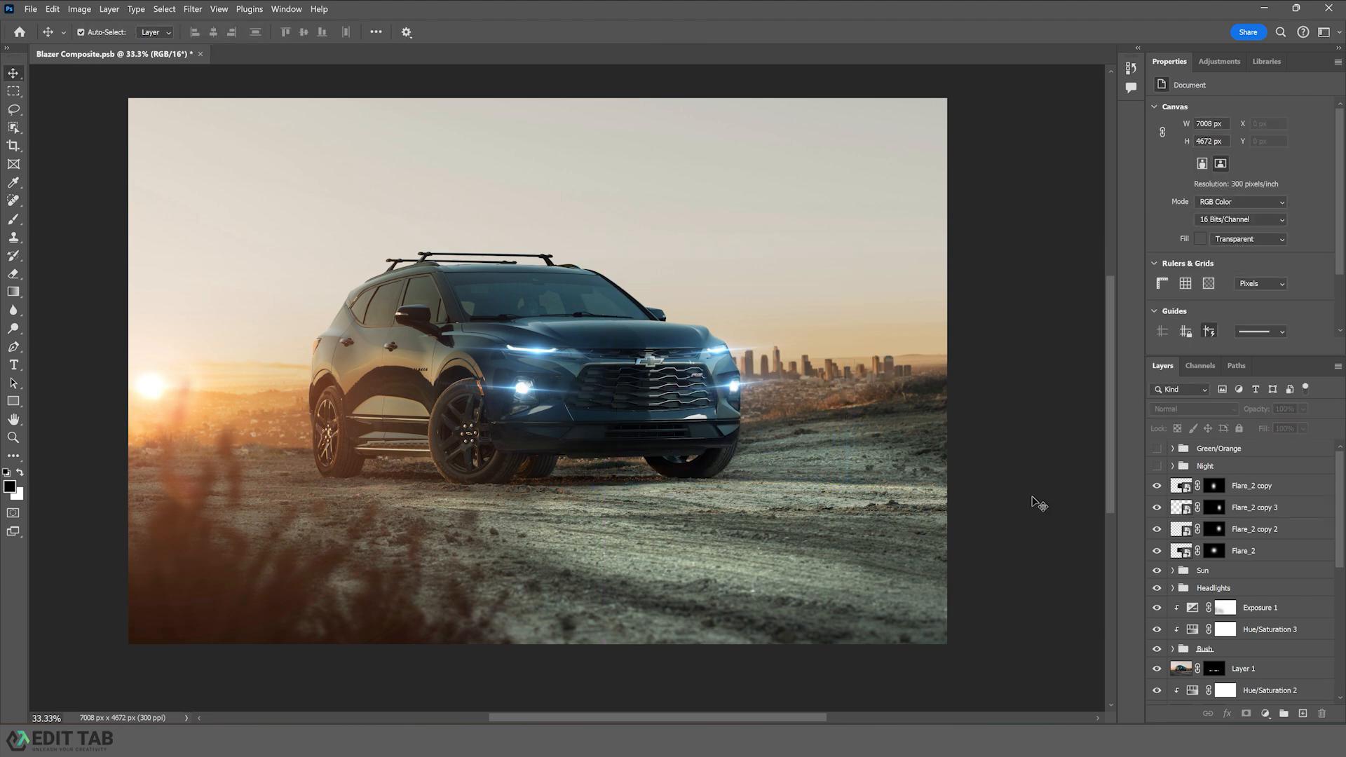
left_click(1255, 551)
left_click_drag(1302, 410, 1311, 422)
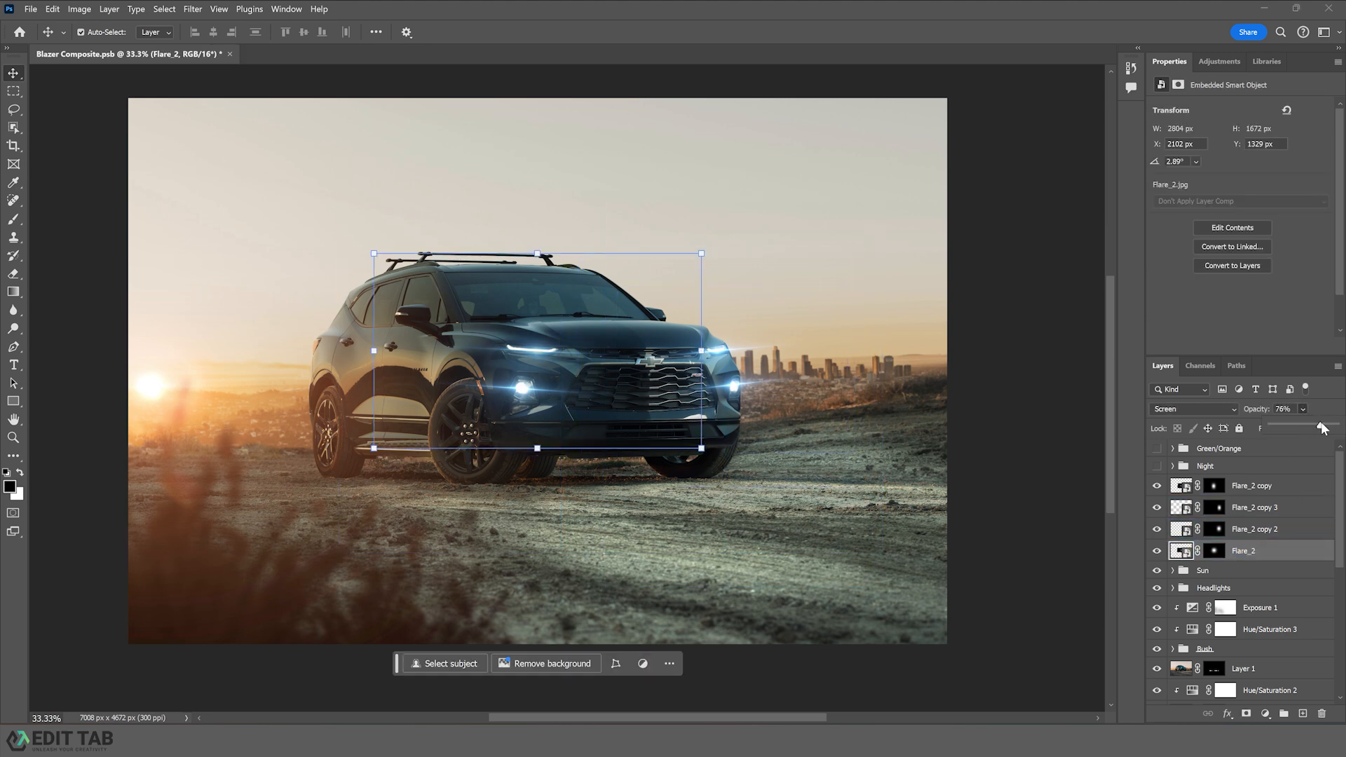
left_click(1245, 533)
left_click_drag(1302, 408, 1319, 427)
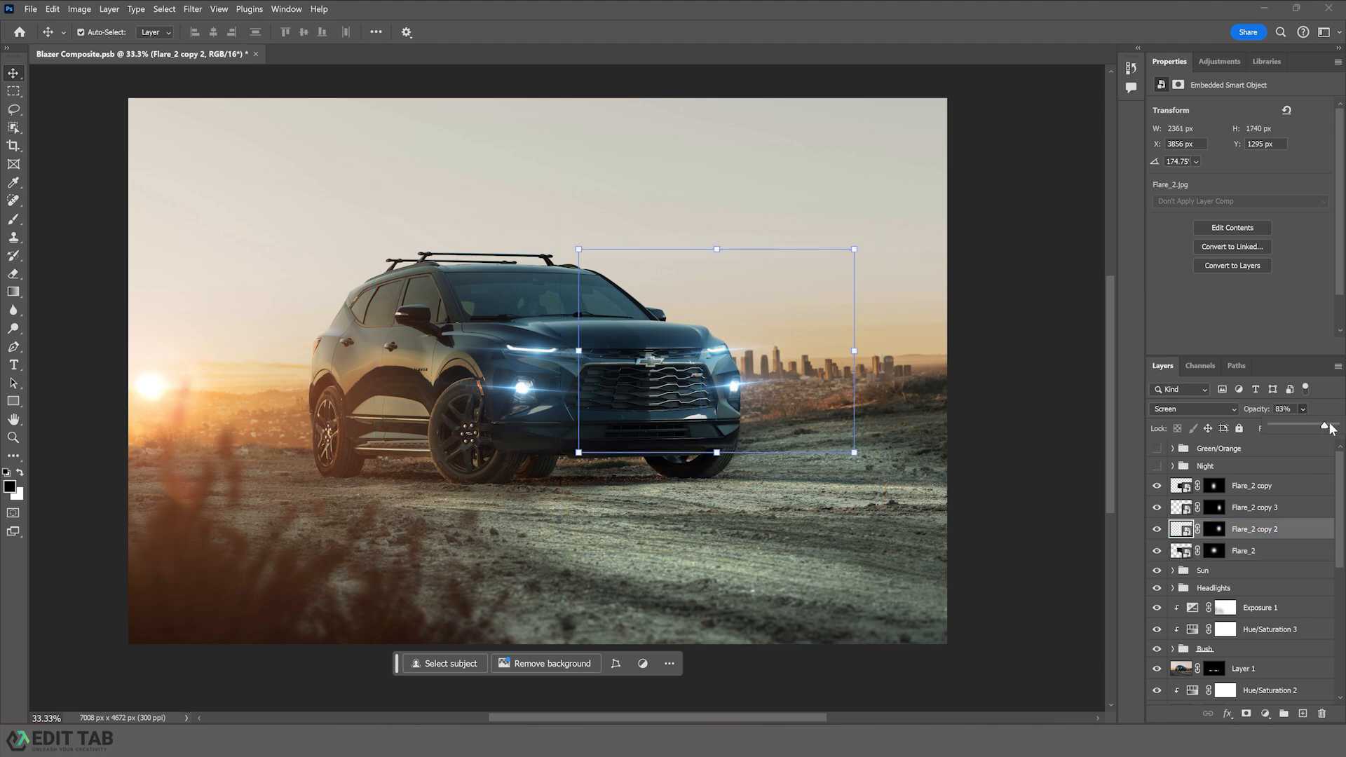
- Set Flare_2 copy 3's opacity to 84% and nudge it down slightly
left_click(1254, 507)
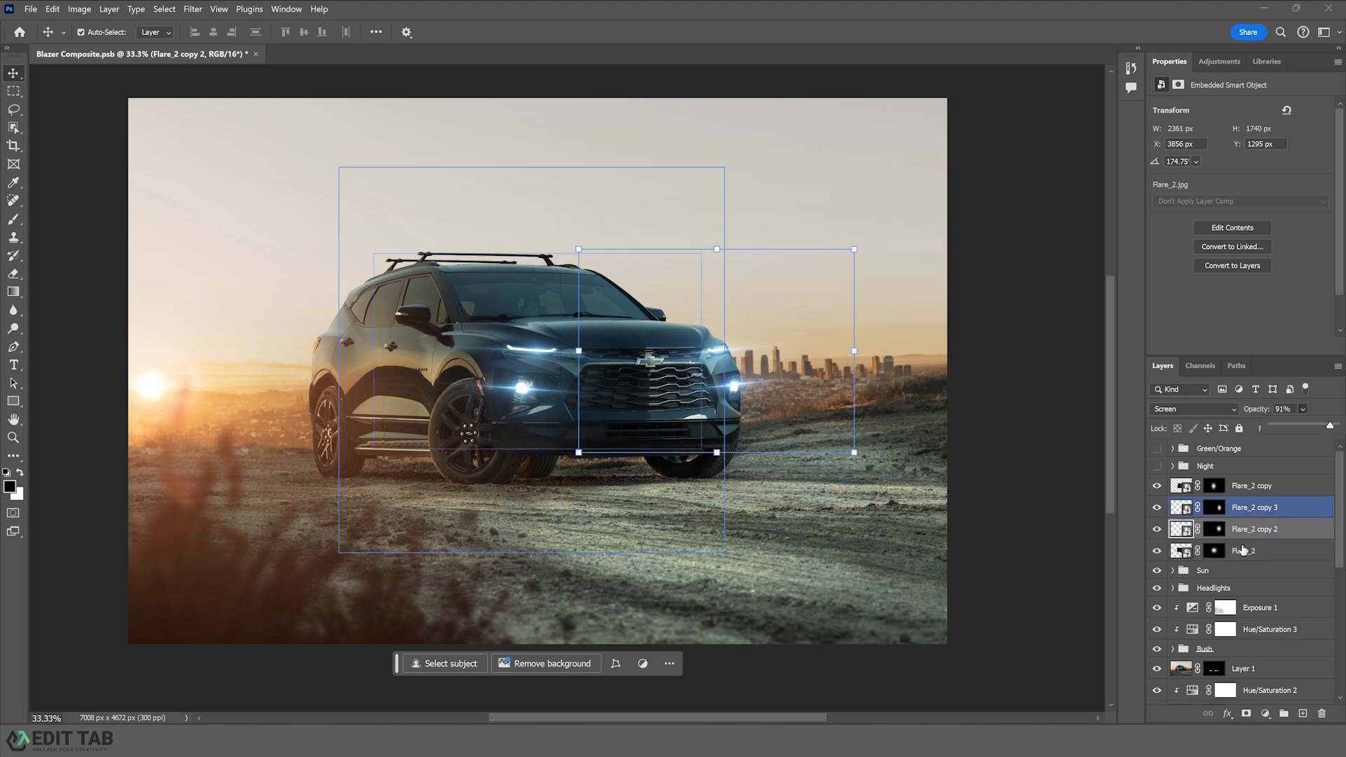
left_click(1302, 410)
left_click(1315, 428)
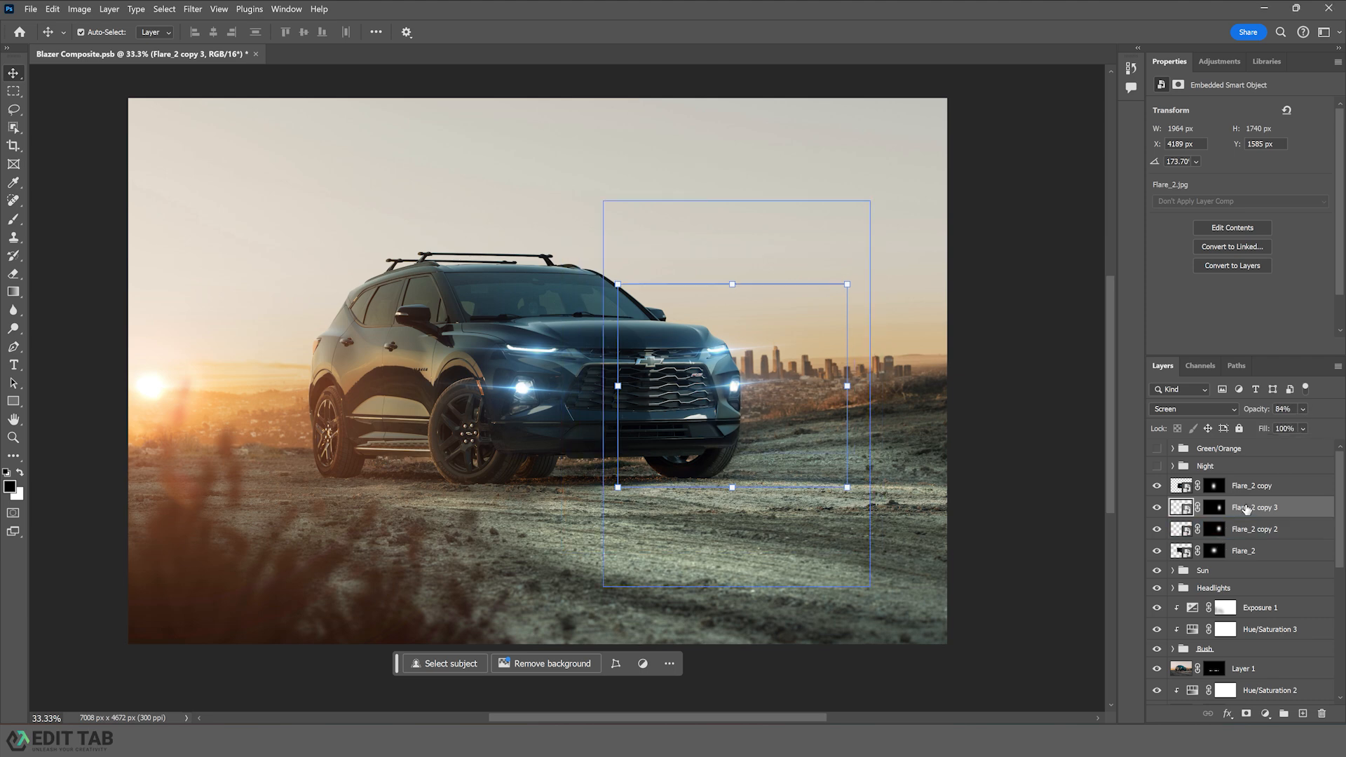
key("Down")
key("Down")
key("Down")
key("Down")
key("Down")
key("Down")
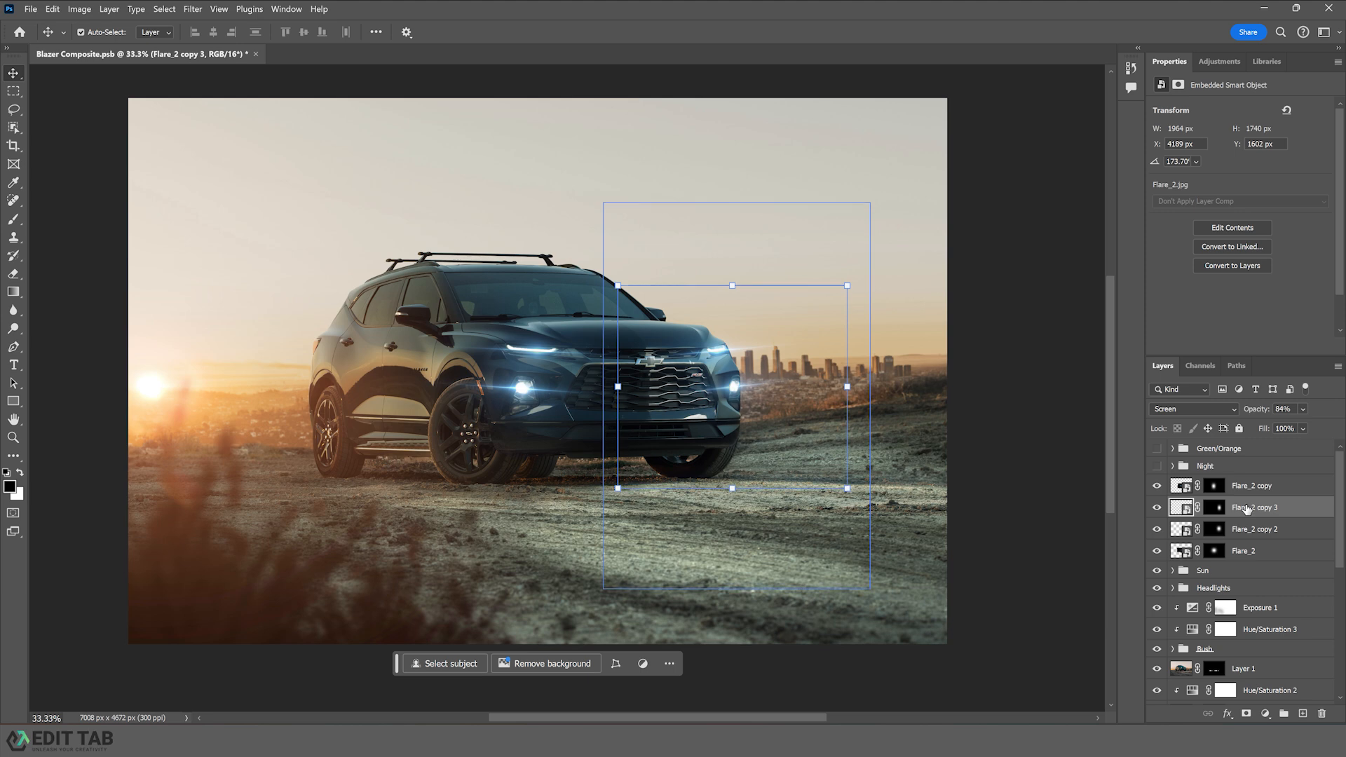
- Set Flare_2 copy's opacity to 77% and paint black on its mask with a smaller brush to trim the flare
left_click(1265, 485)
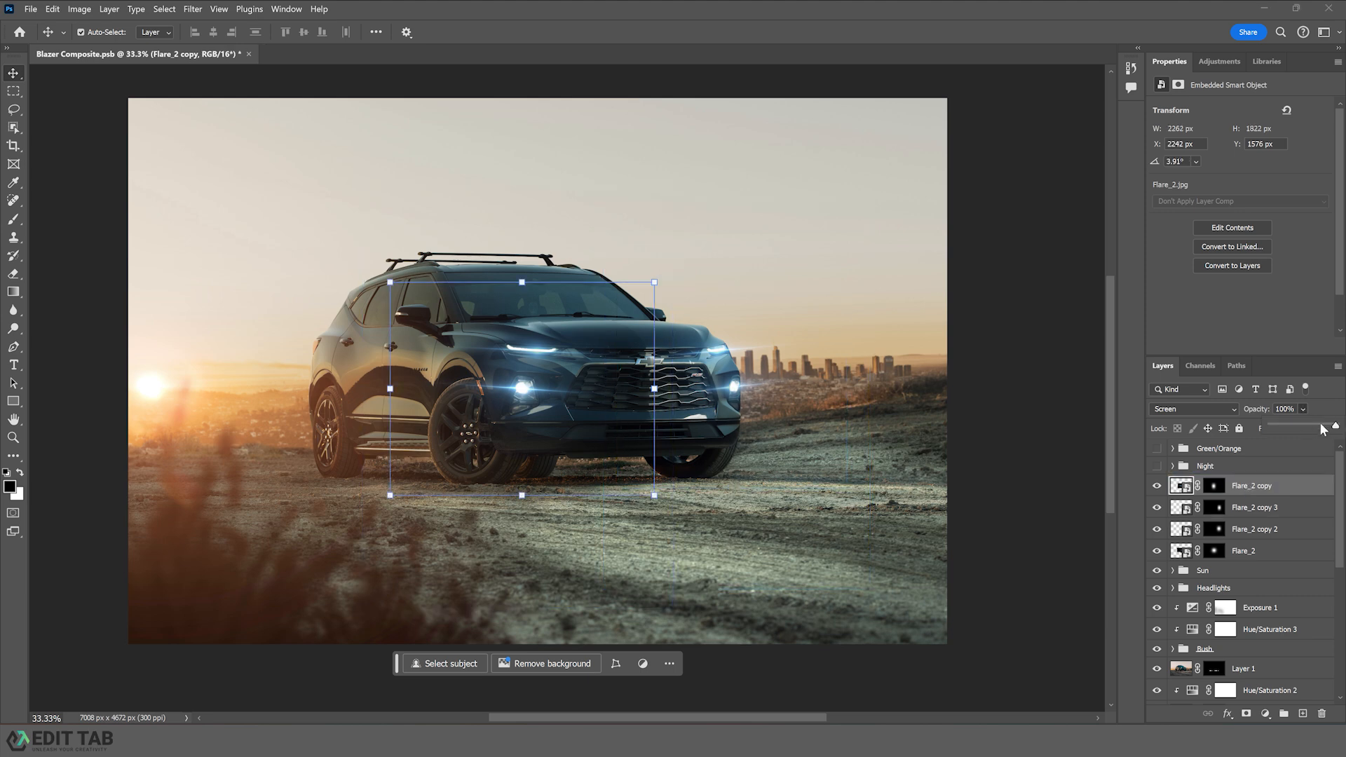
left_click_drag(1321, 423, 1320, 422)
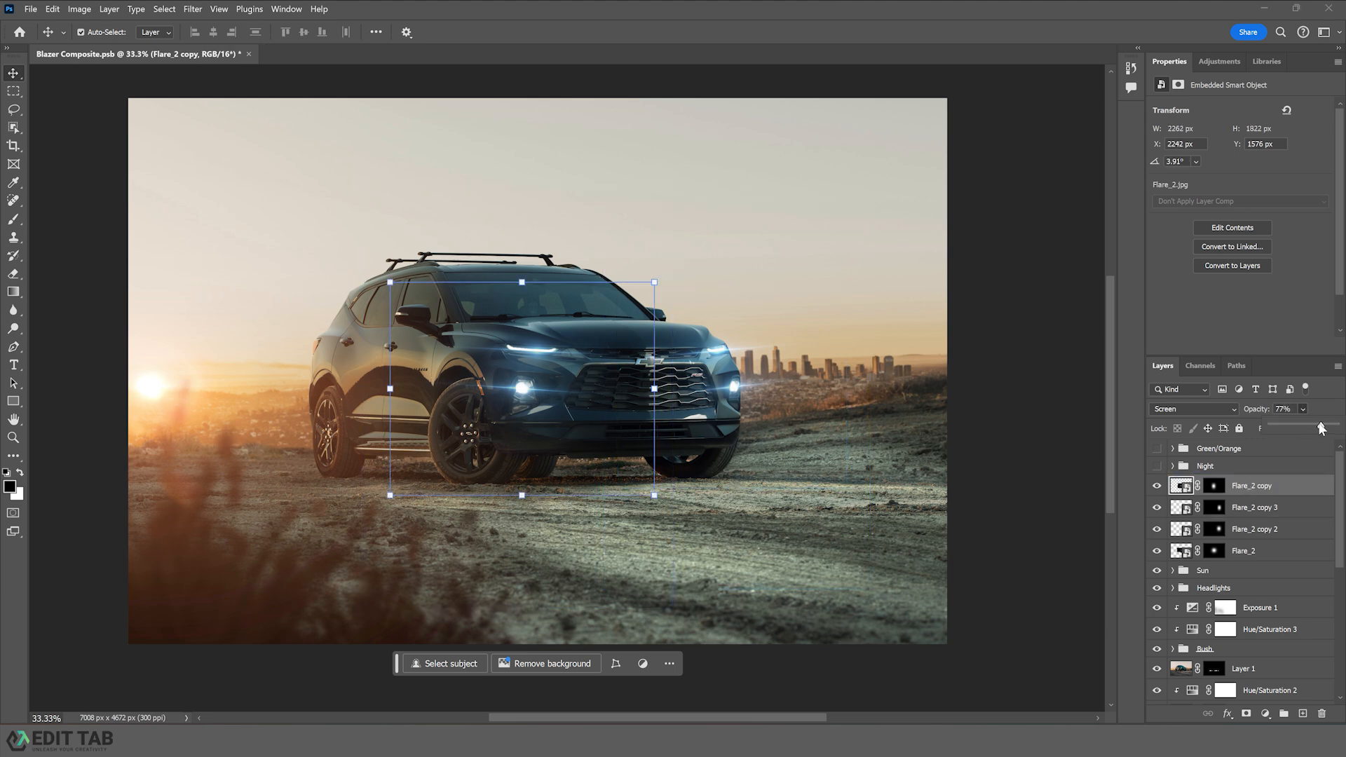
left_click(1214, 486)
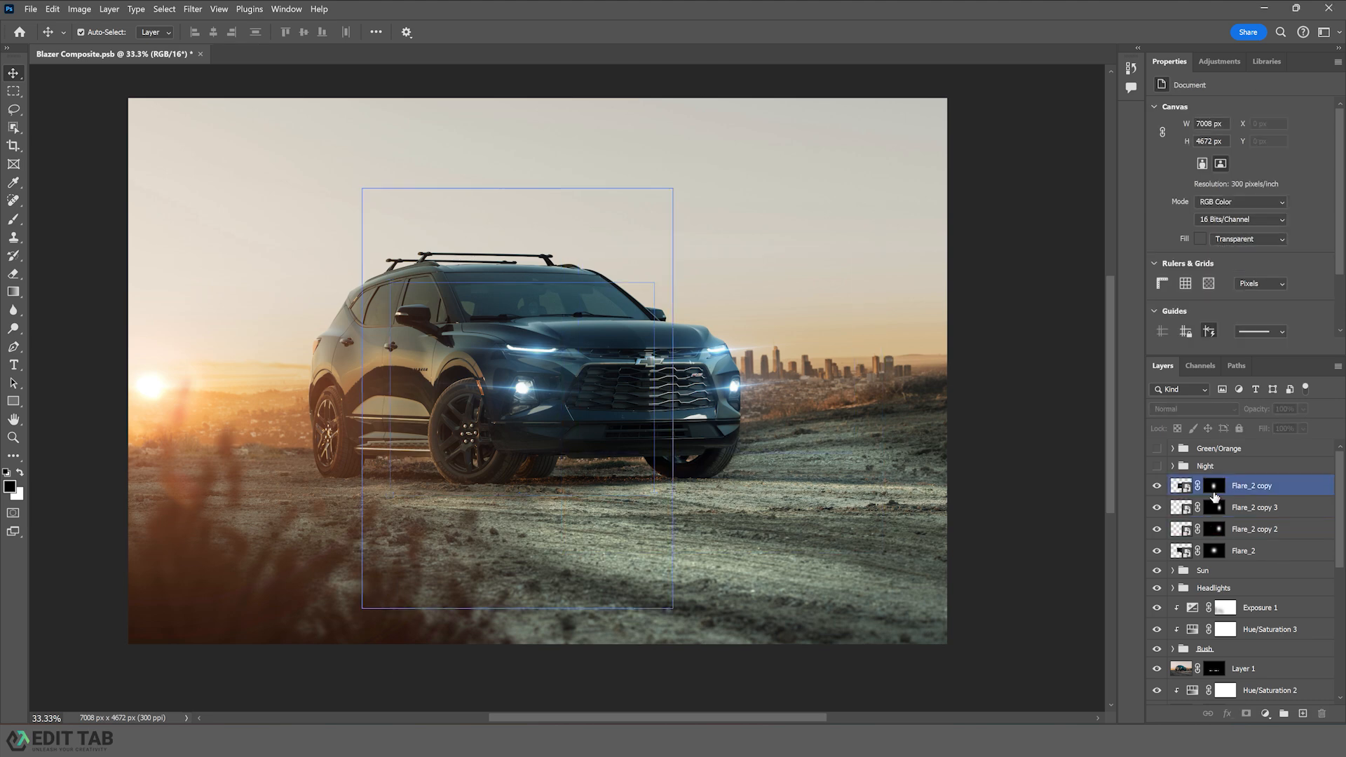
key("x")
key("b")
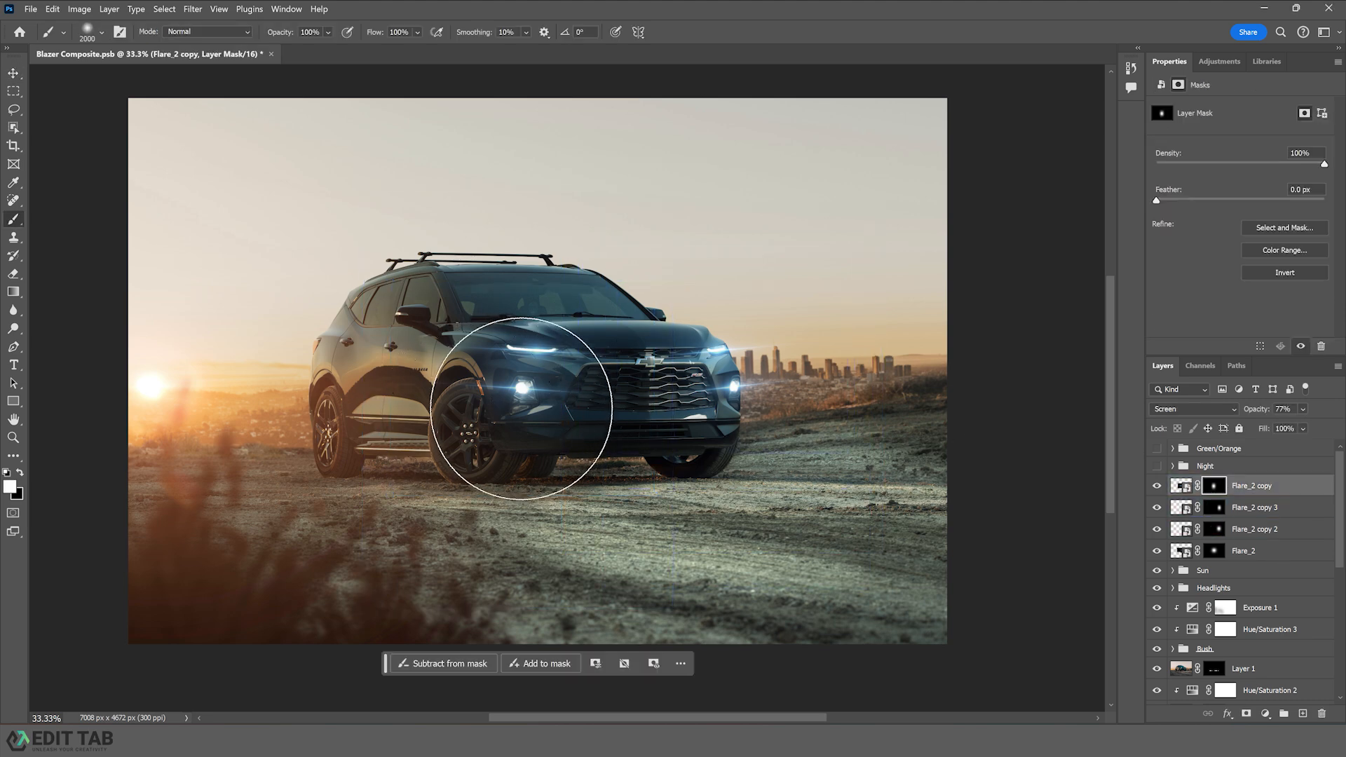
key("bracketleft")
key("bracketleft")
key("bracketleft")
key("bracketleft")
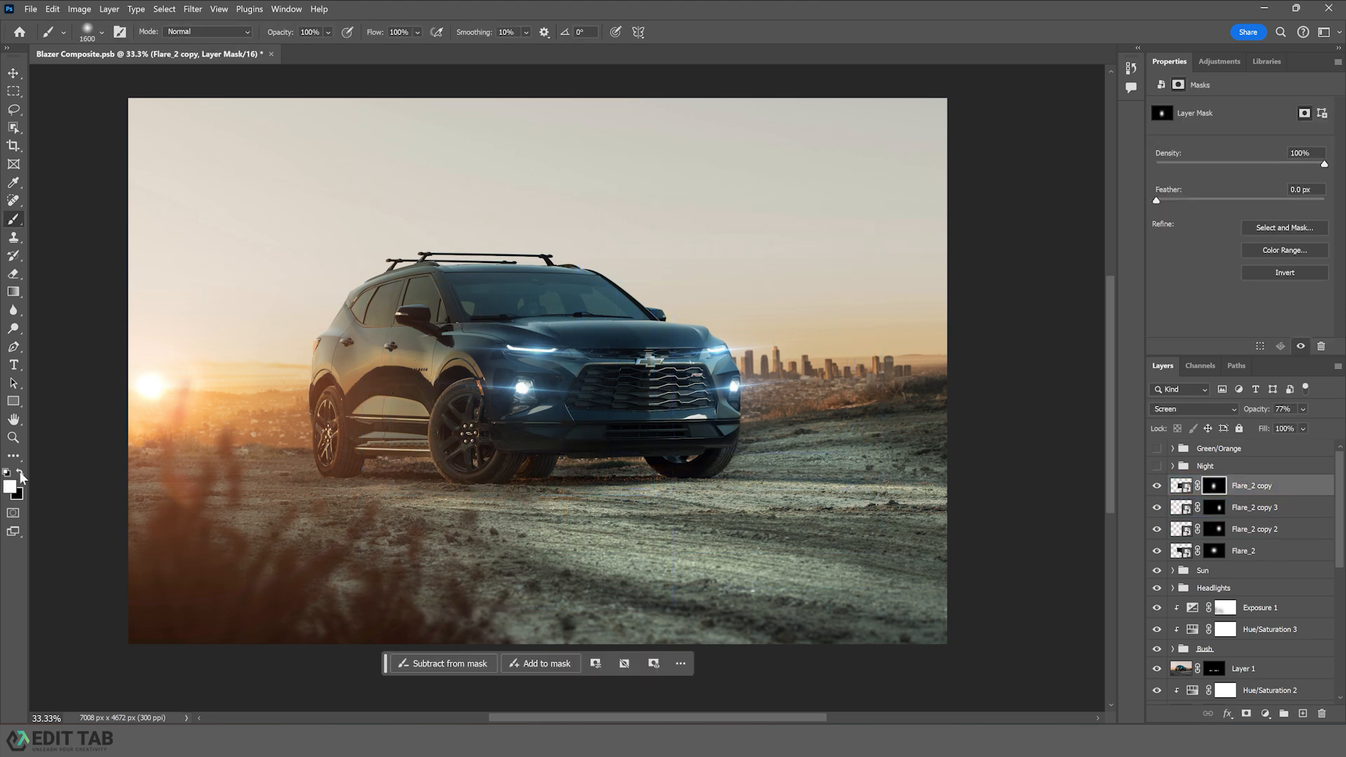
left_click(20, 472)
key("bracketleft")
key("bracketleft")
key("bracketleft")
key("bracketleft")
key("bracketleft")
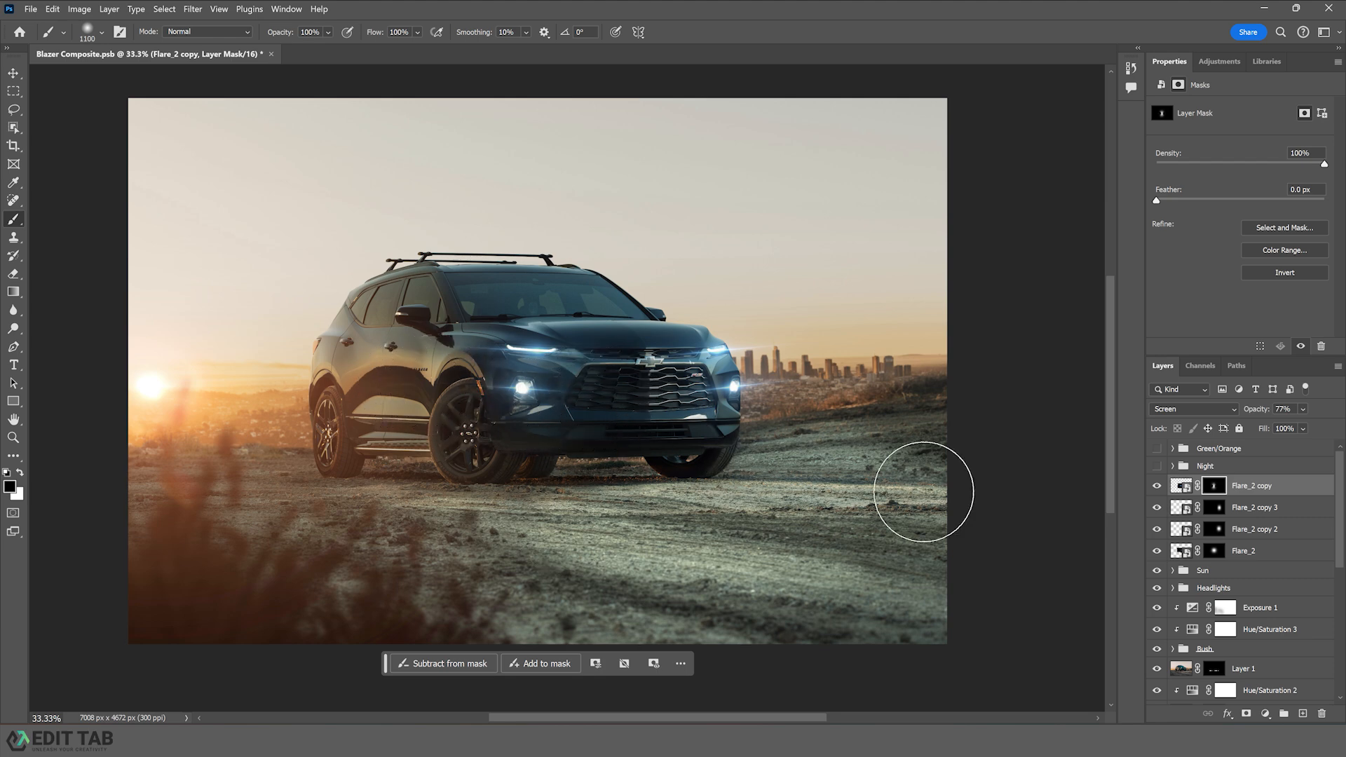
- Toggle Flare_2 copy 3's visibility to compare the flare, then select its mask and shrink the brush
left_click(1157, 508)
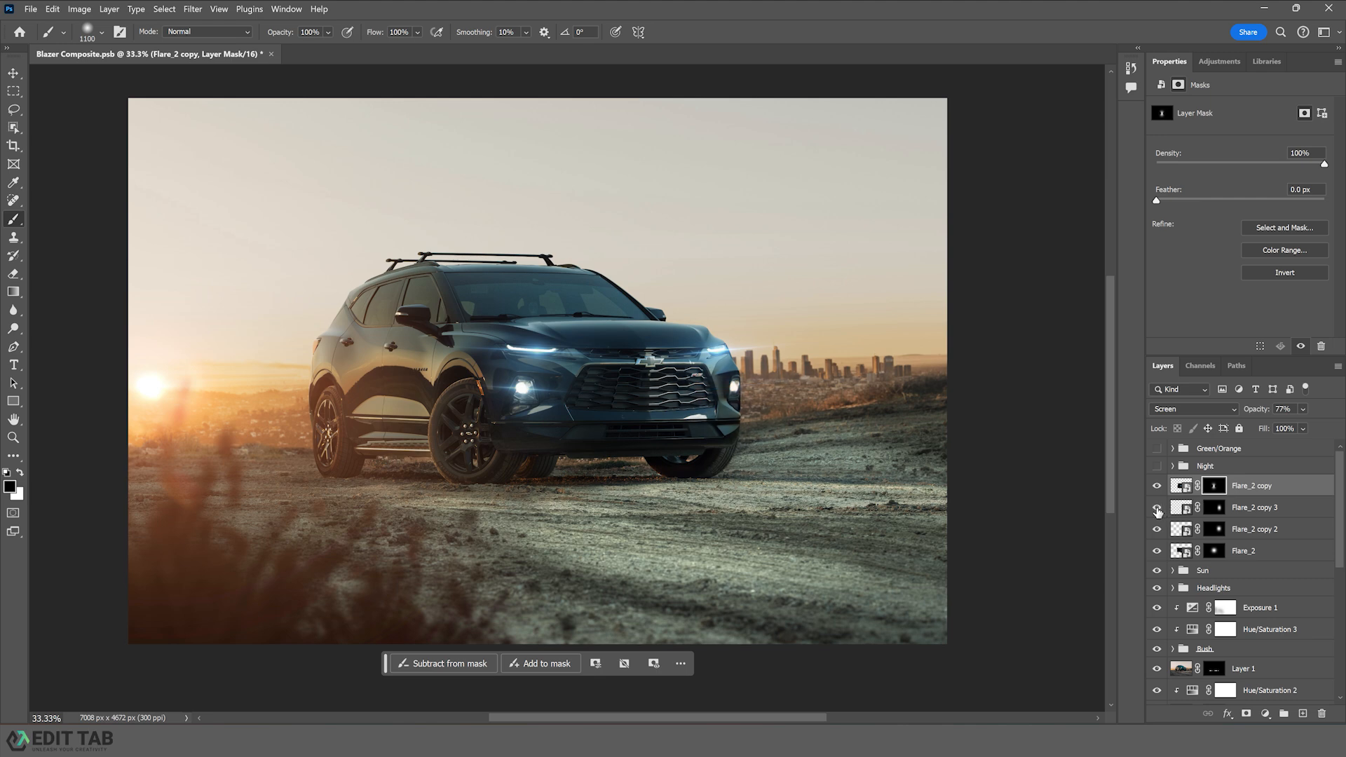
left_click(1158, 510)
left_click(1254, 508)
key("bracketleft")
key("bracketleft")
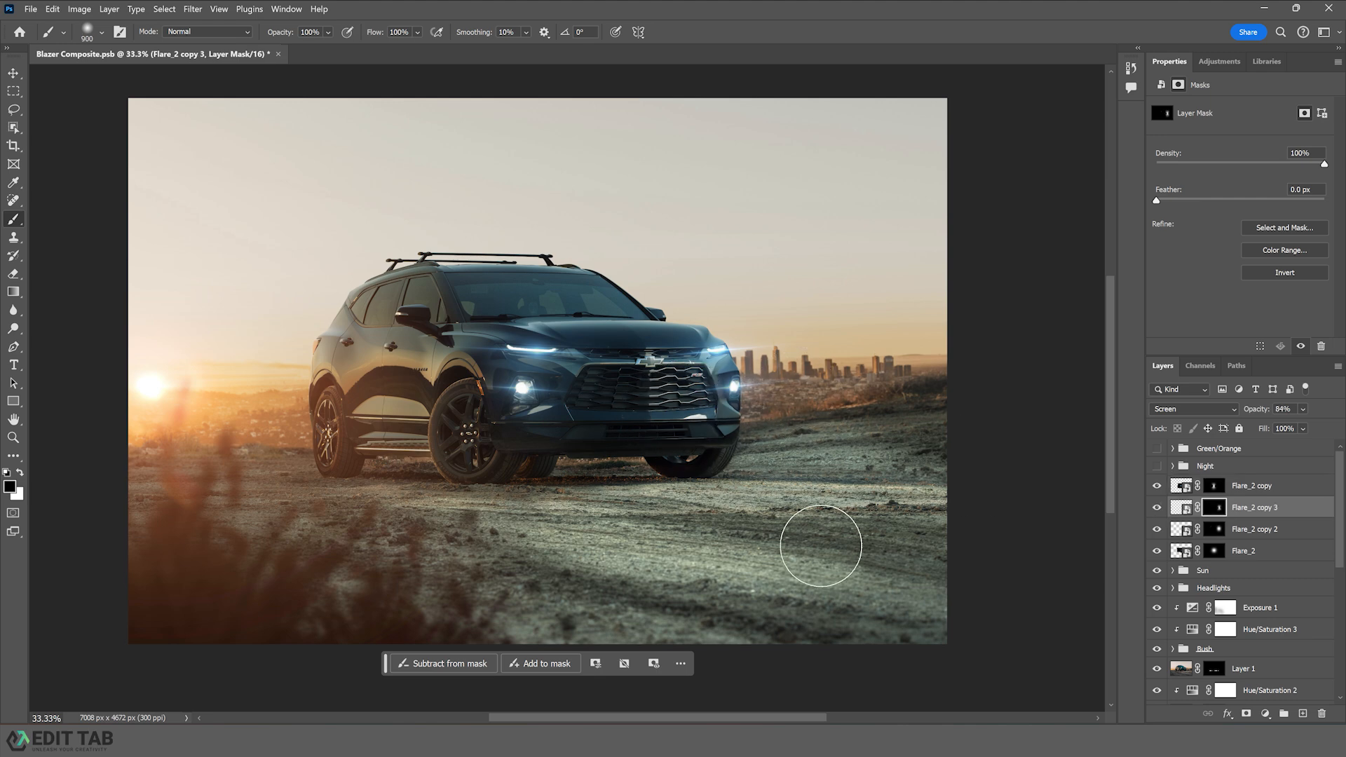
- Place Lights.jpg from the tutorial folder into the composite and move it above the flare layers
left_click(13, 73)
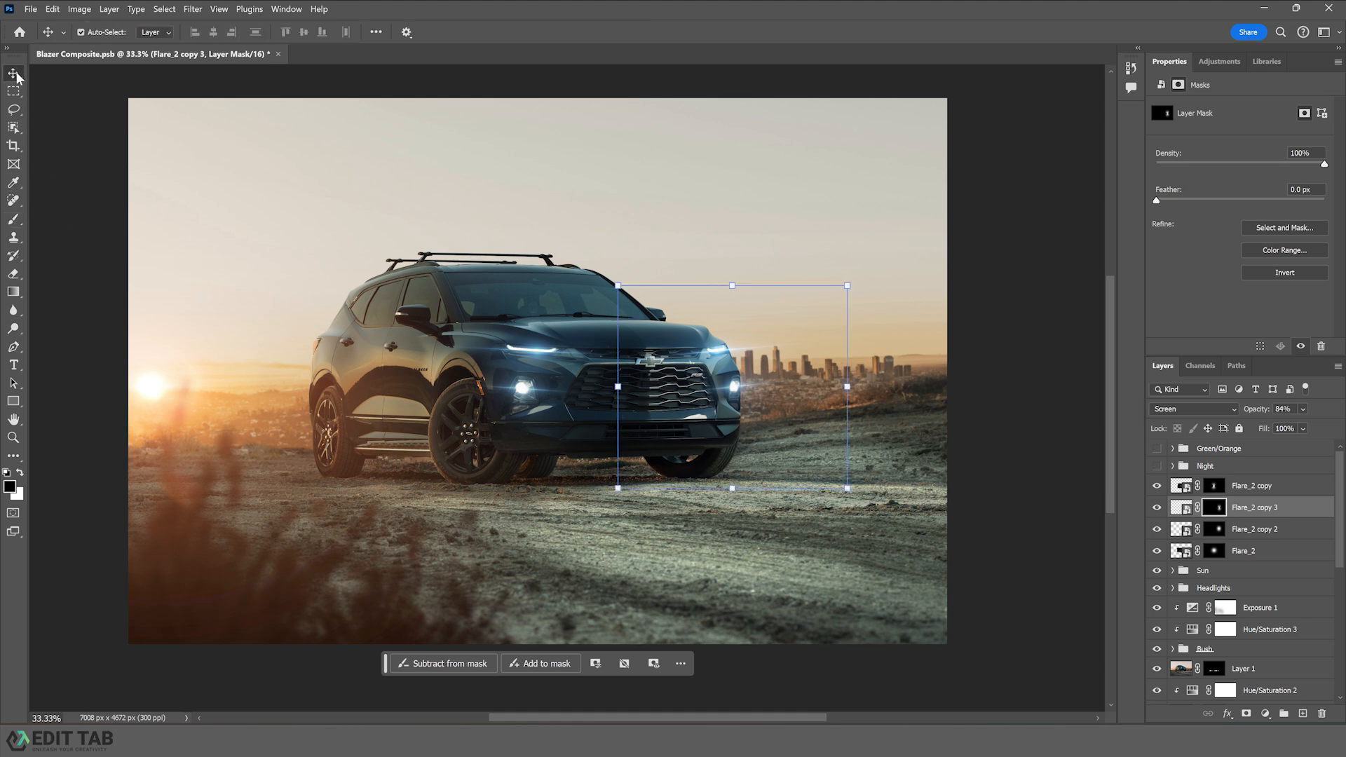
key("alt+Tab")
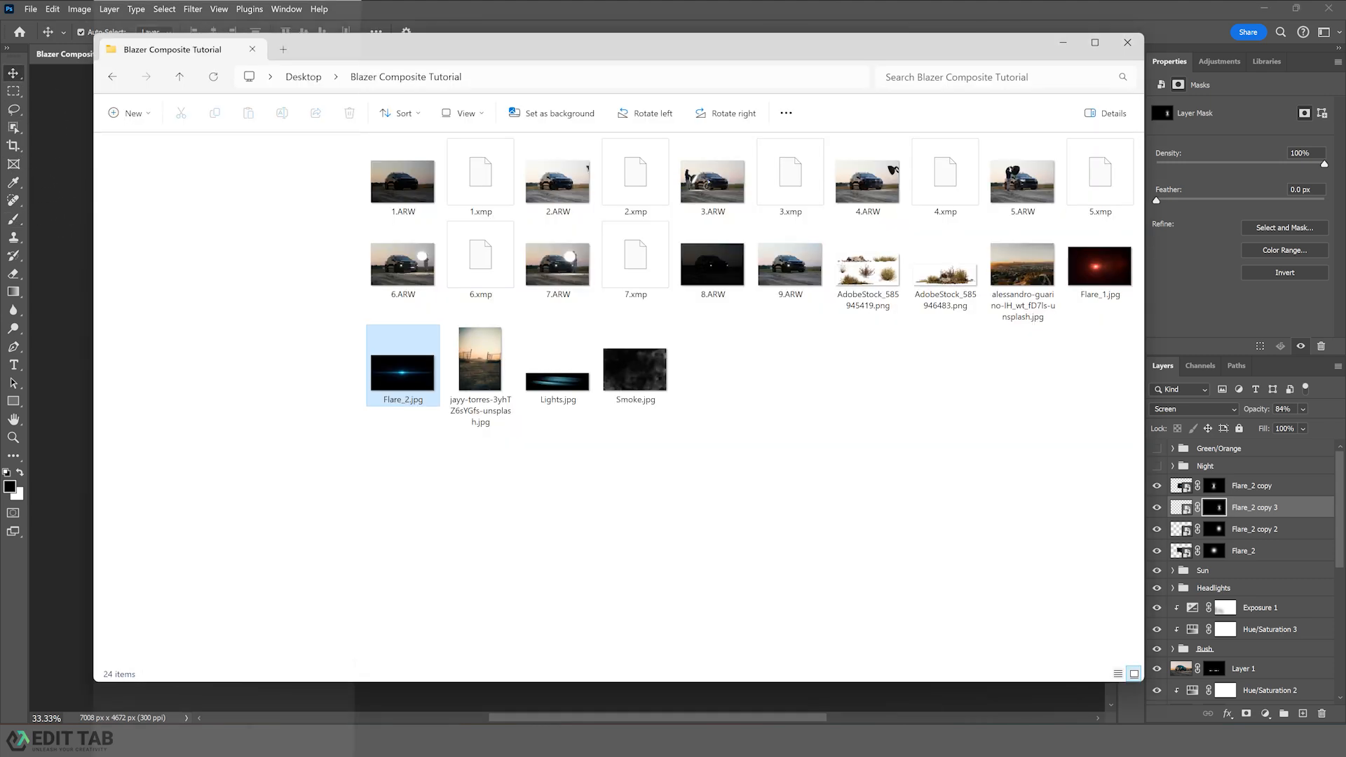
left_click(555, 401)
left_click_drag(554, 401, 666, 439)
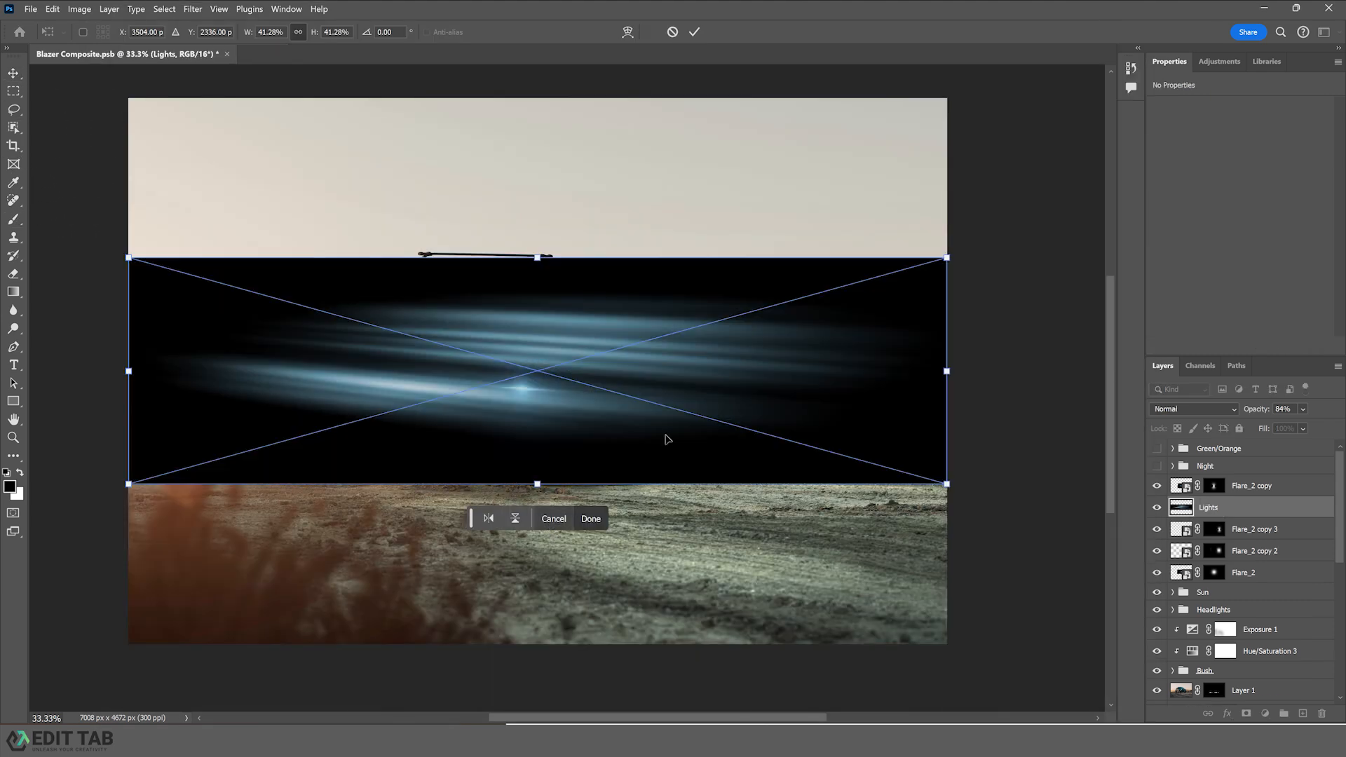
left_click_drag(1209, 505, 1208, 483)
key("Return")
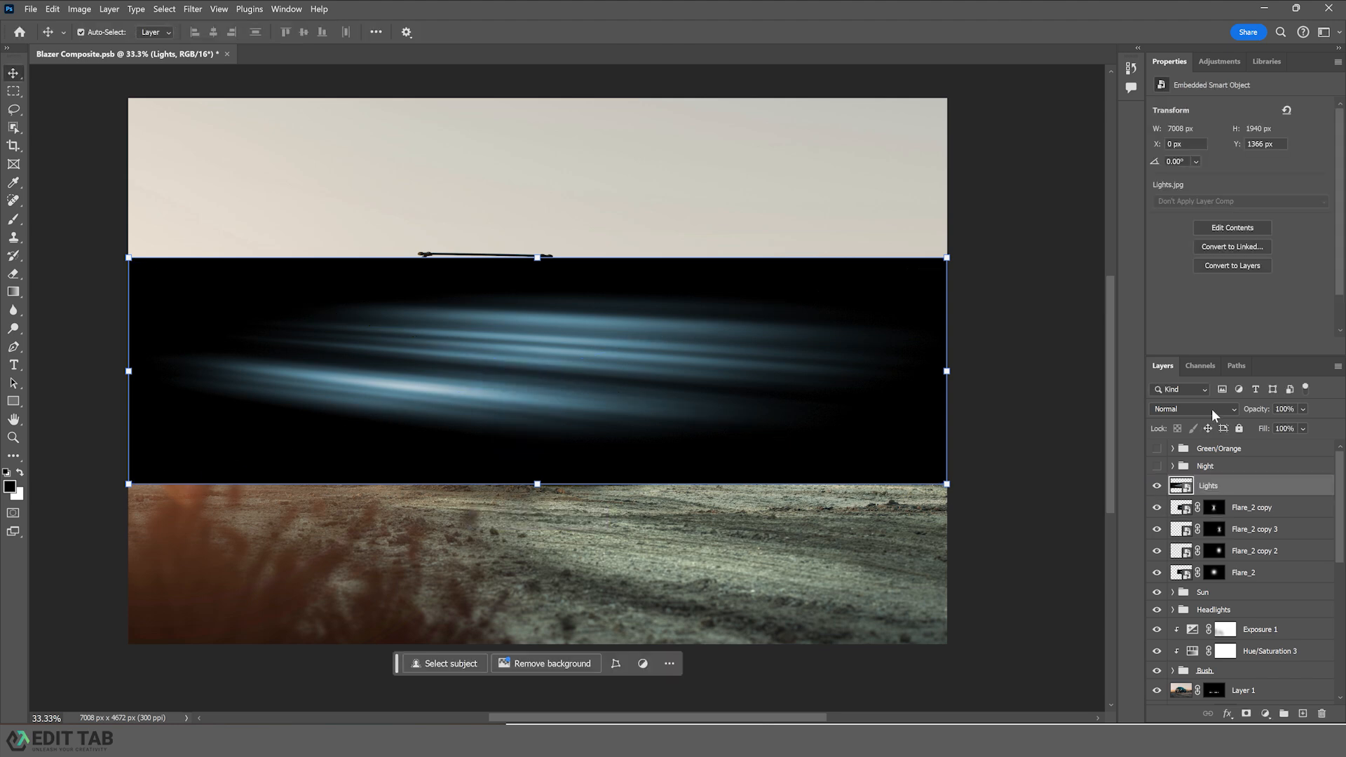
- Set the Lights layer's blend mode to Screen and move it over the car's front
left_click(1212, 410)
left_click(1164, 457)
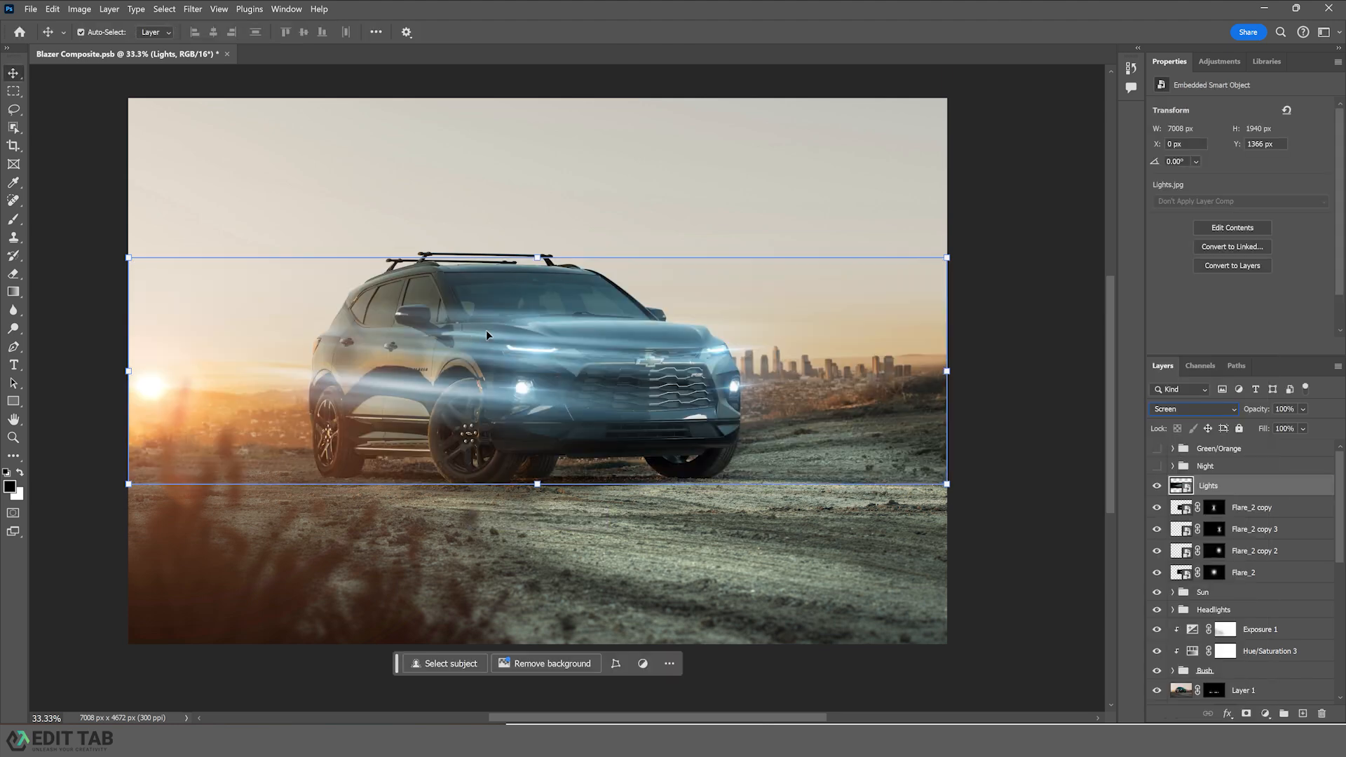
left_click_drag(441, 370, 714, 391)
- Scale the Lights layer to about 29% width and reposition it across the car's front lights
key("ctrl+t")
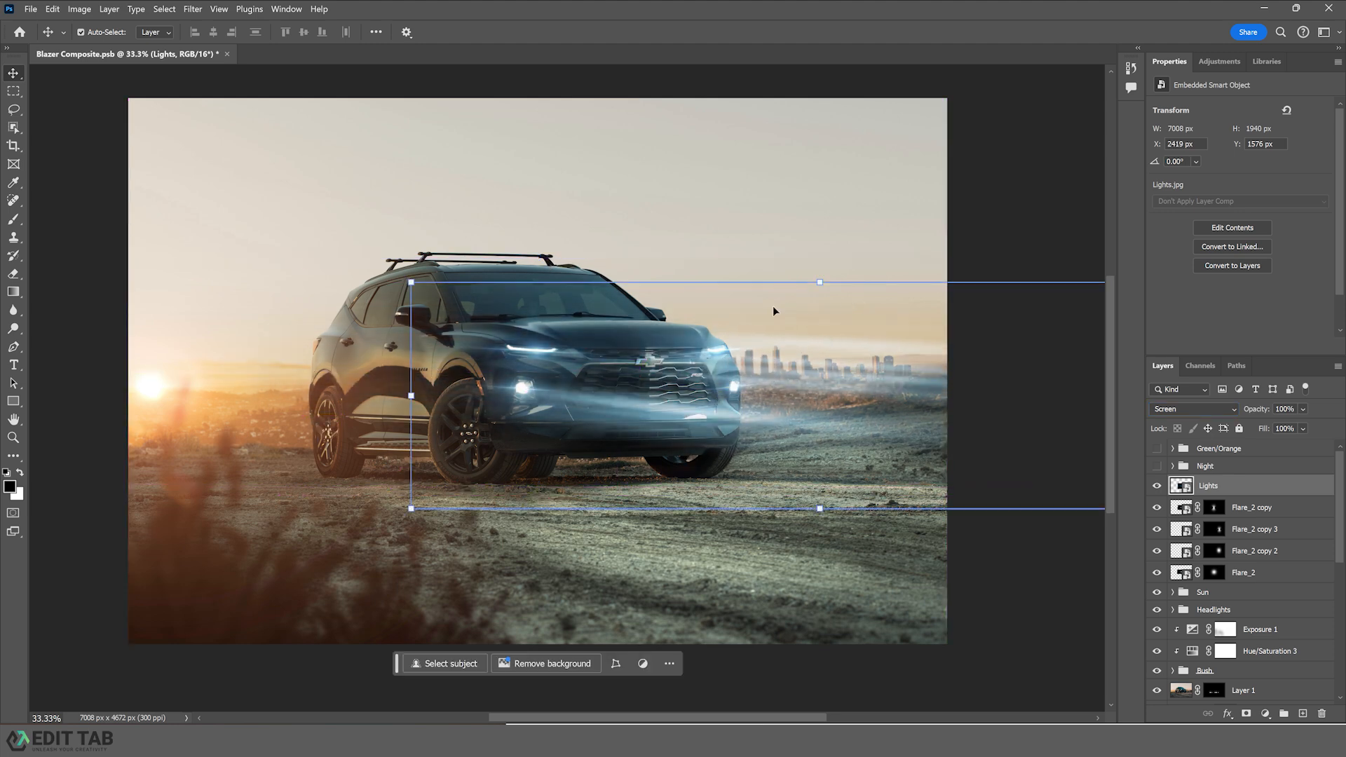
left_click_drag(411, 396, 645, 395)
left_click_drag(926, 394, 728, 375)
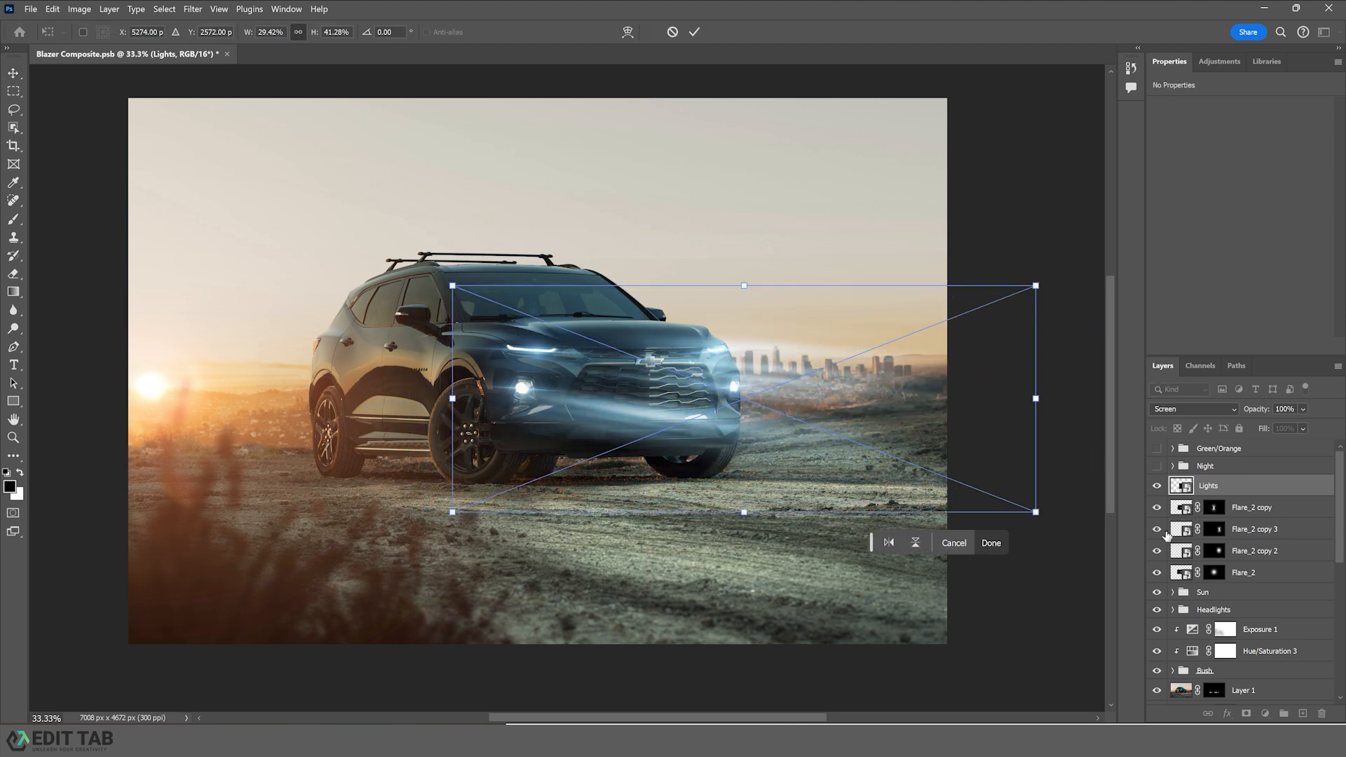
left_click(1167, 534)
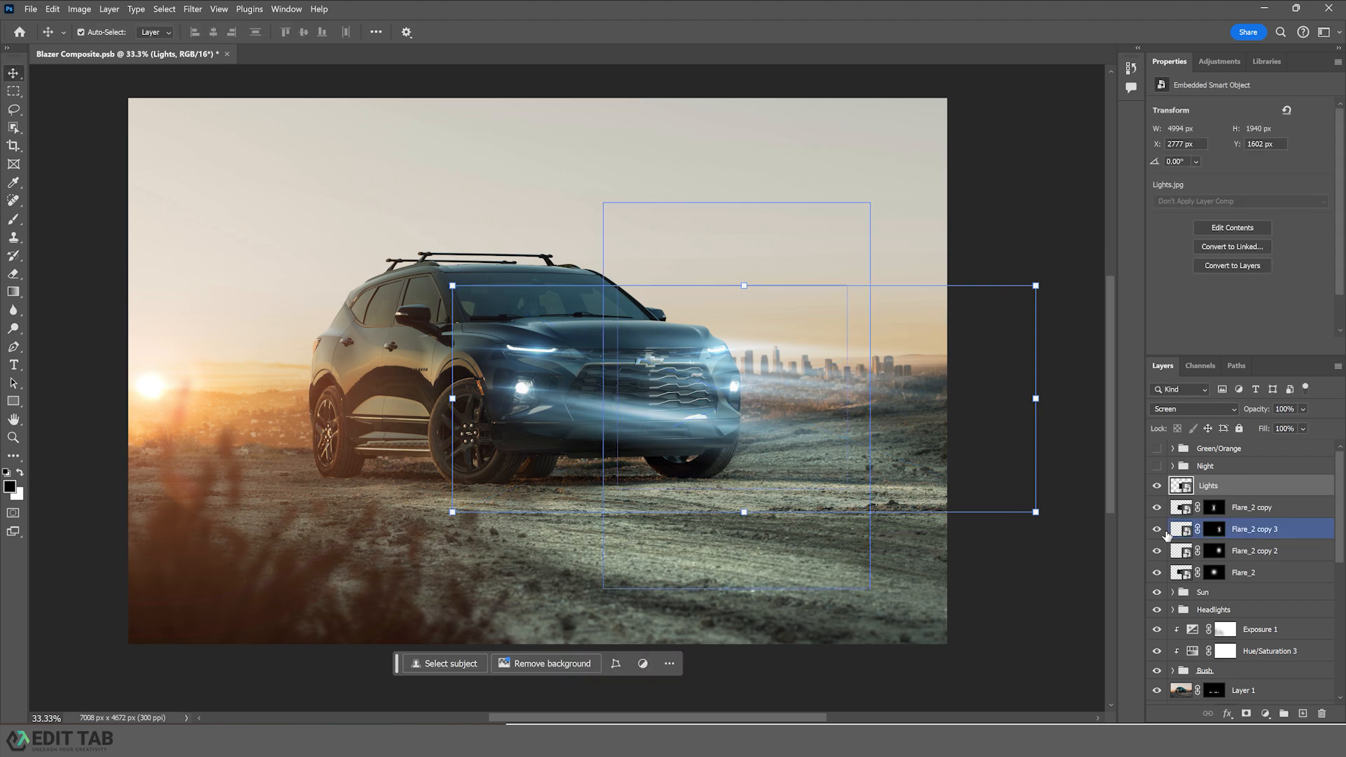
- Add an inverted black layer mask to the Lights layer and set the brush opacity to 15%
left_click(1245, 712)
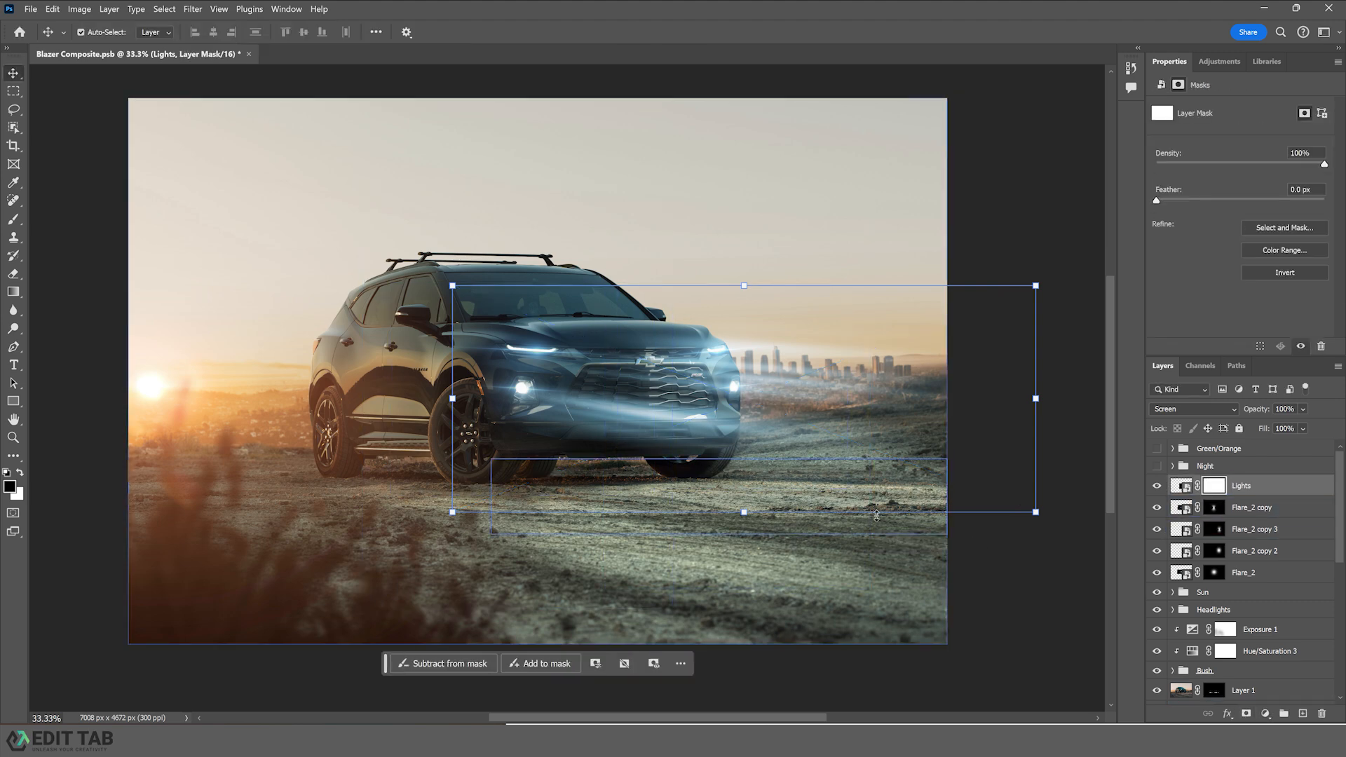
key("ctrl+i")
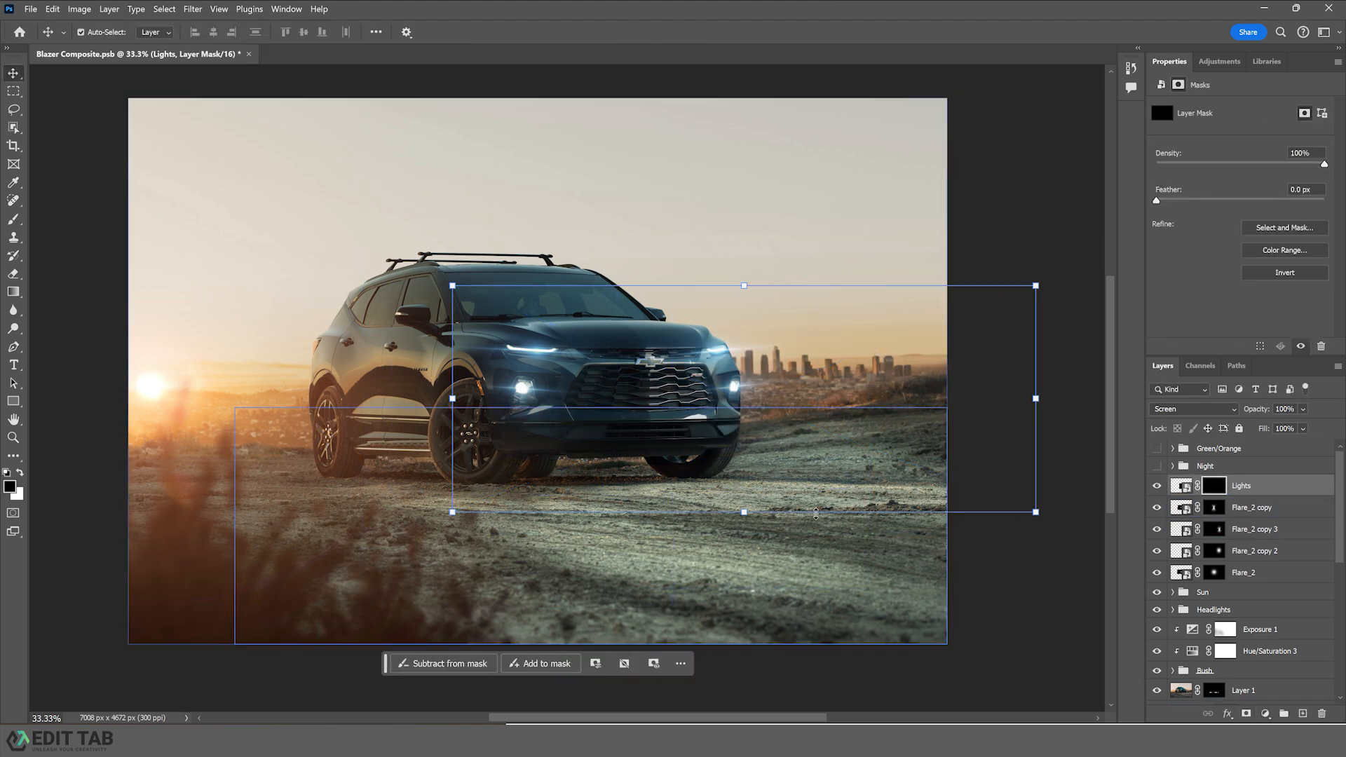
key("b")
left_click_drag(318, 33, 221, 28)
type("15")
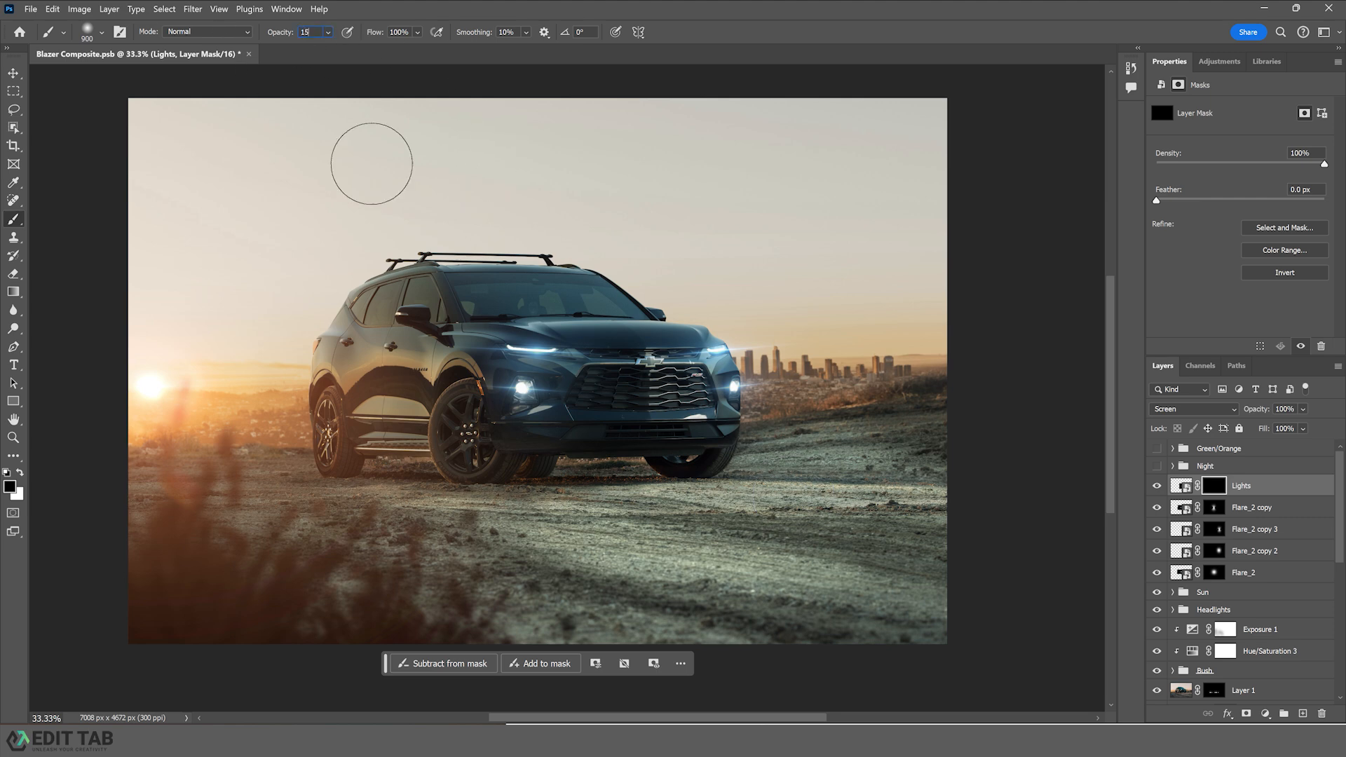
key("Return")
- Enlarge the brush and paint white on the Lights mask across the headlight strip to reveal the streaks
key("bracketright")
key("bracketright")
key("bracketright")
key("bracketright")
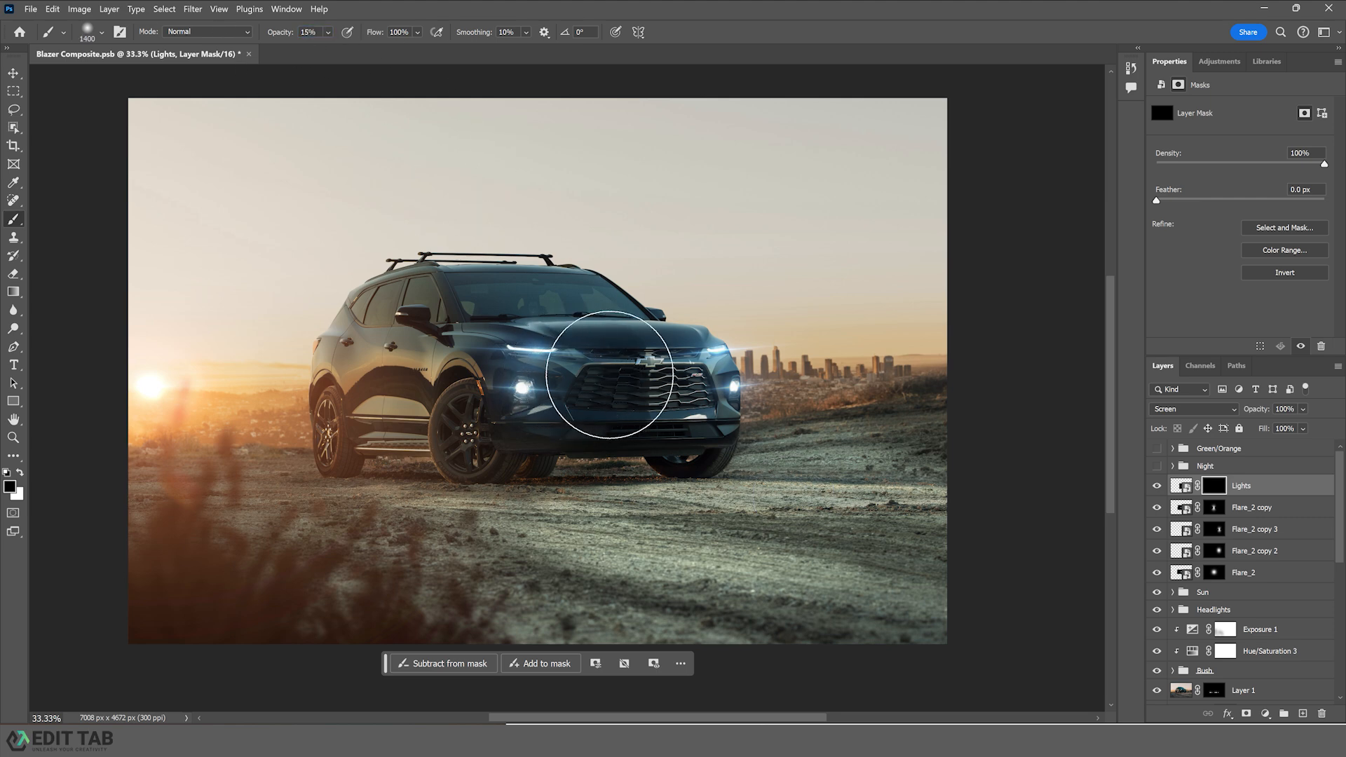
key("bracketright")
key("x")
mouse_move(616, 380)
left_mouse_down()
mouse_move(750, 368)
mouse_move(803, 419)
mouse_move(820, 392)
left_mouse_up()
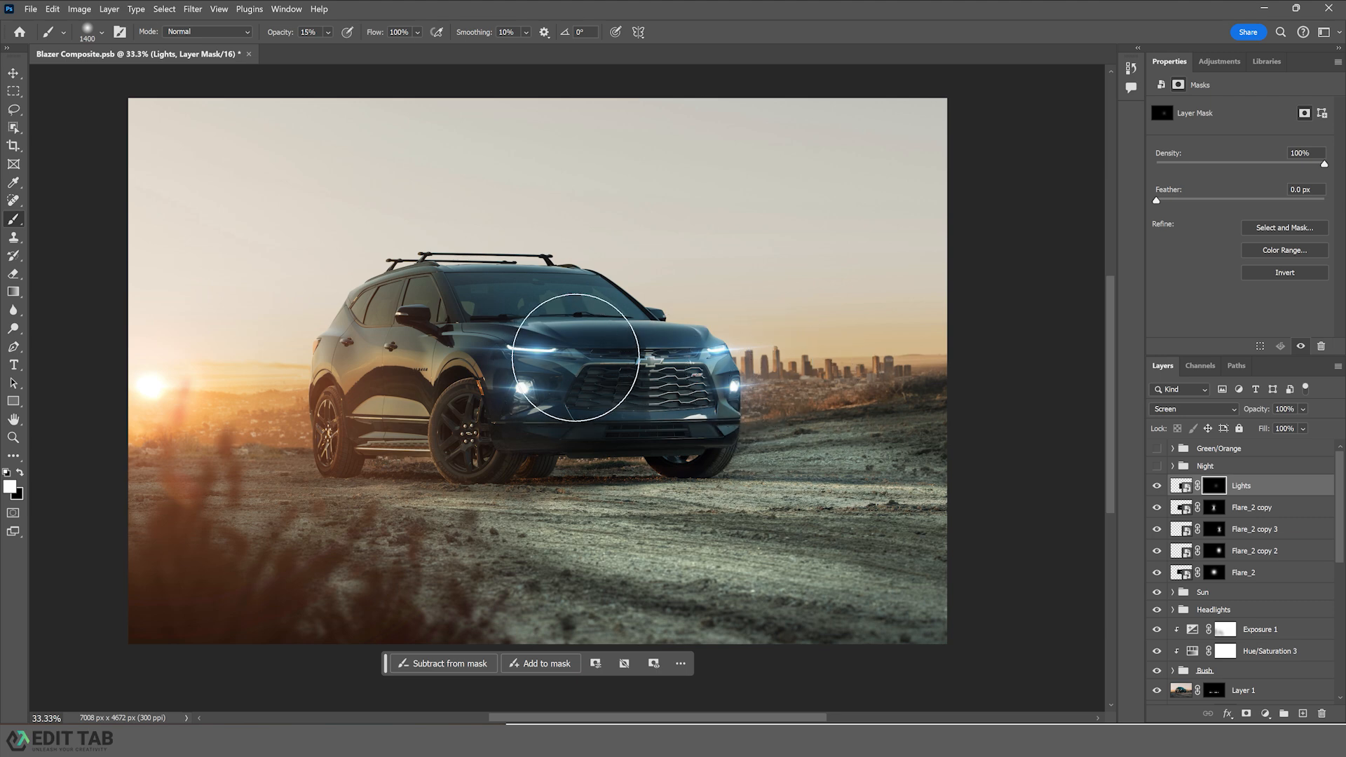
left_click_drag(581, 358, 637, 360)
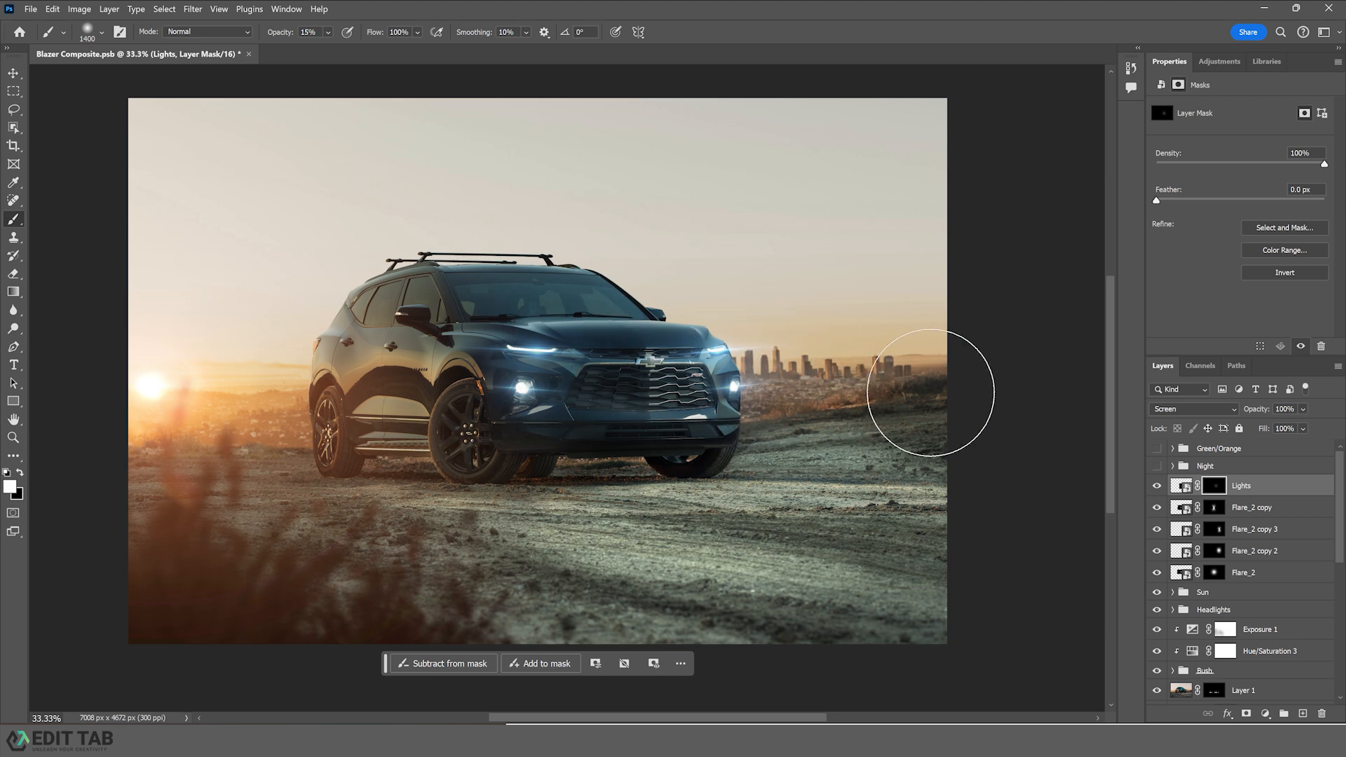
- Shrink the brush and paint white along the lower bumper on the Lights mask
key("bracketleft")
key("bracketleft")
key("bracketleft")
key("bracketleft")
key("bracketleft")
key("bracketleft")
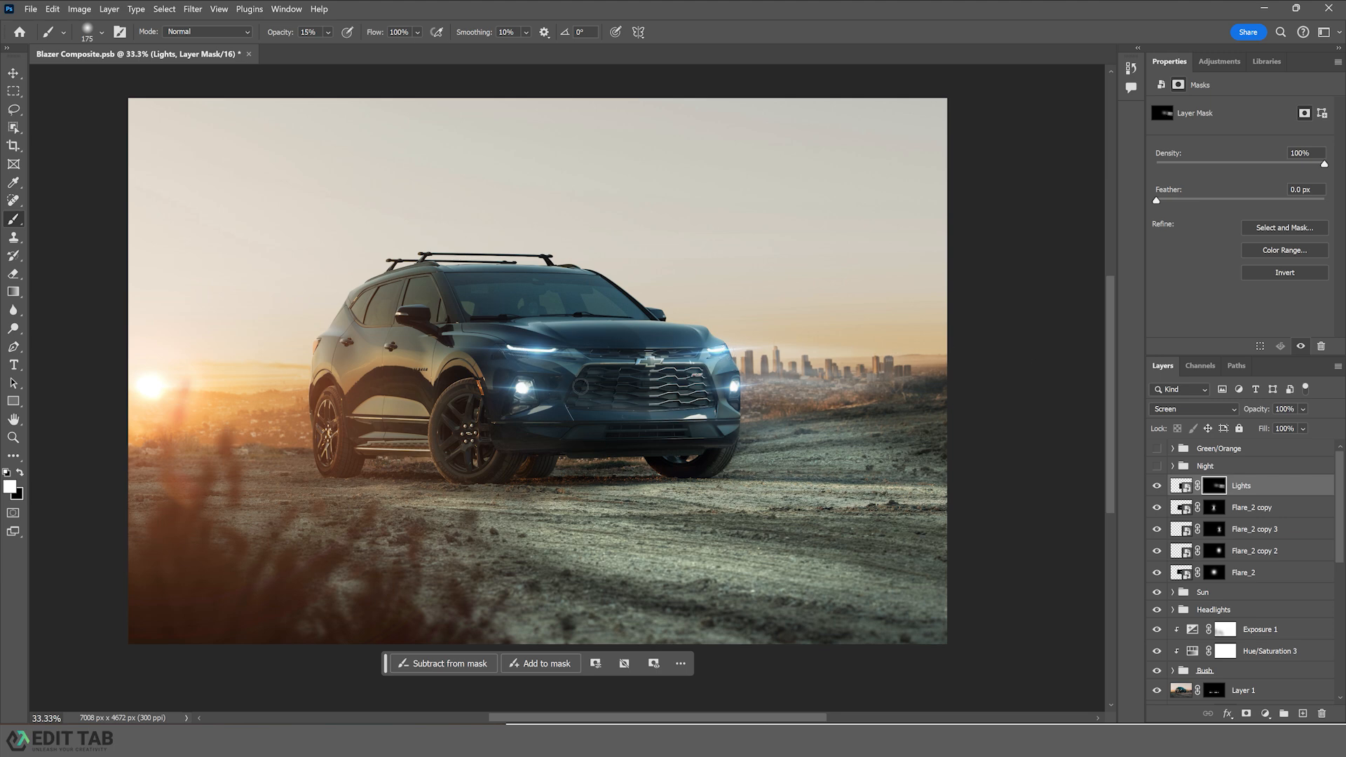
left_click_drag(613, 419, 859, 414)
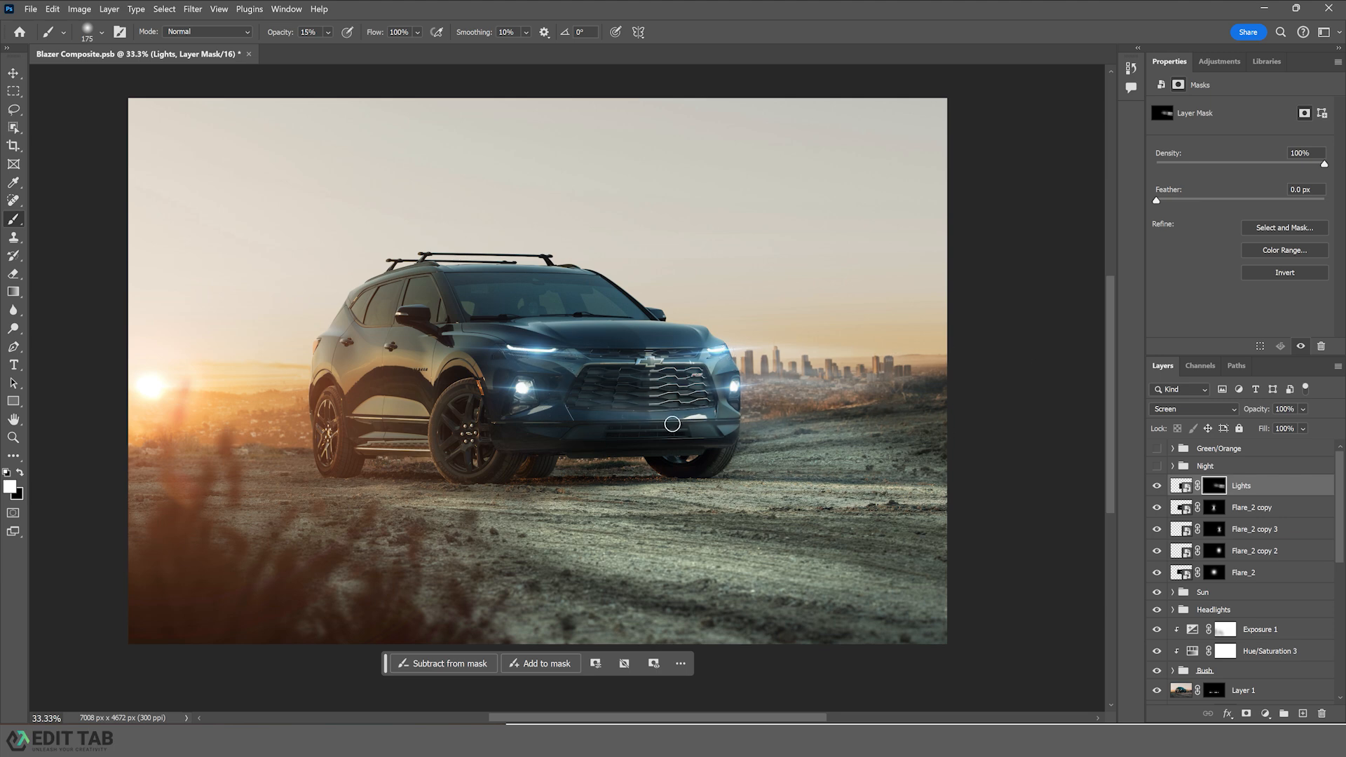
- Add a Hue/Saturation adjustment clipped to the Lights layer with saturation set to +17
key("x")
key("bracketright")
key("bracketright")
key("bracketright")
key("bracketright")
key("bracketright")
key("bracketright")
key("bracketright")
key("bracketright")
key("bracketright")
key("bracketright")
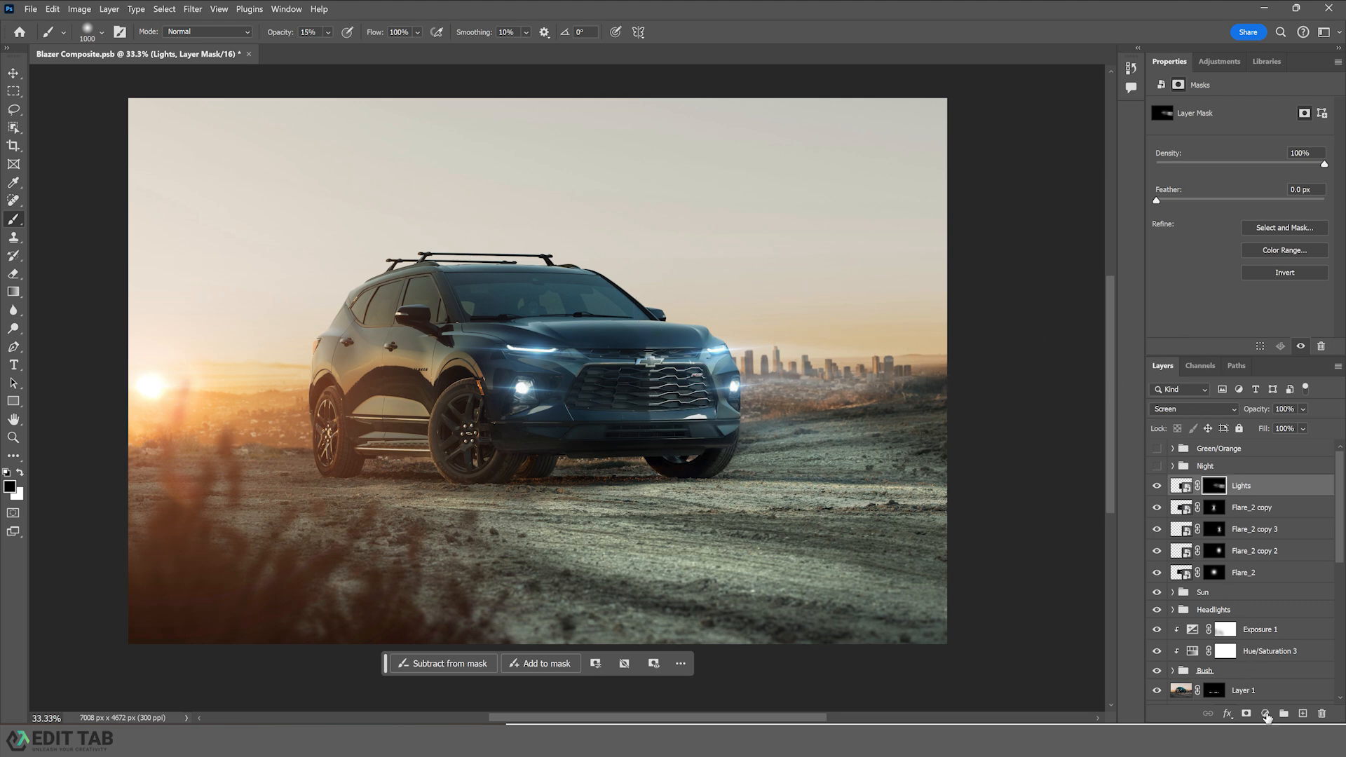
left_click(1265, 714)
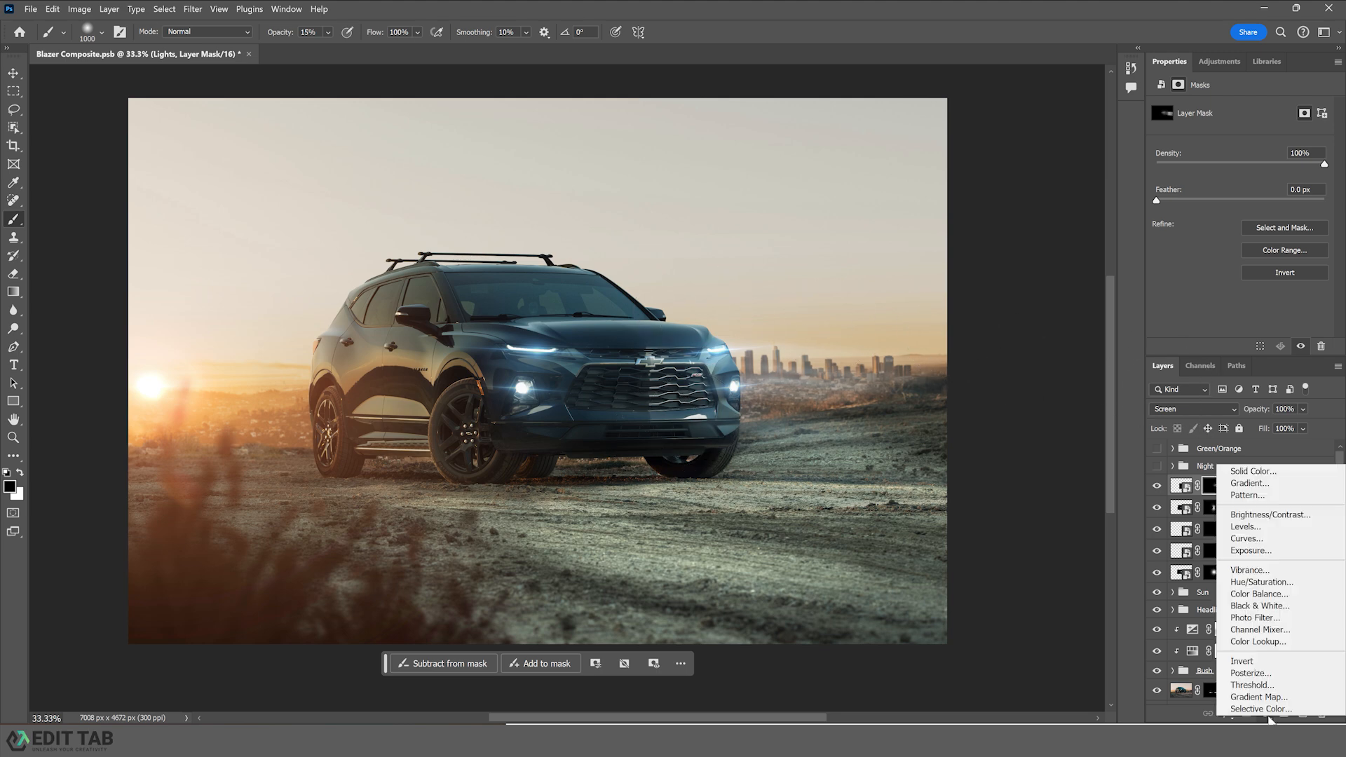
left_click(1239, 584)
left_click(1245, 493, "alt")
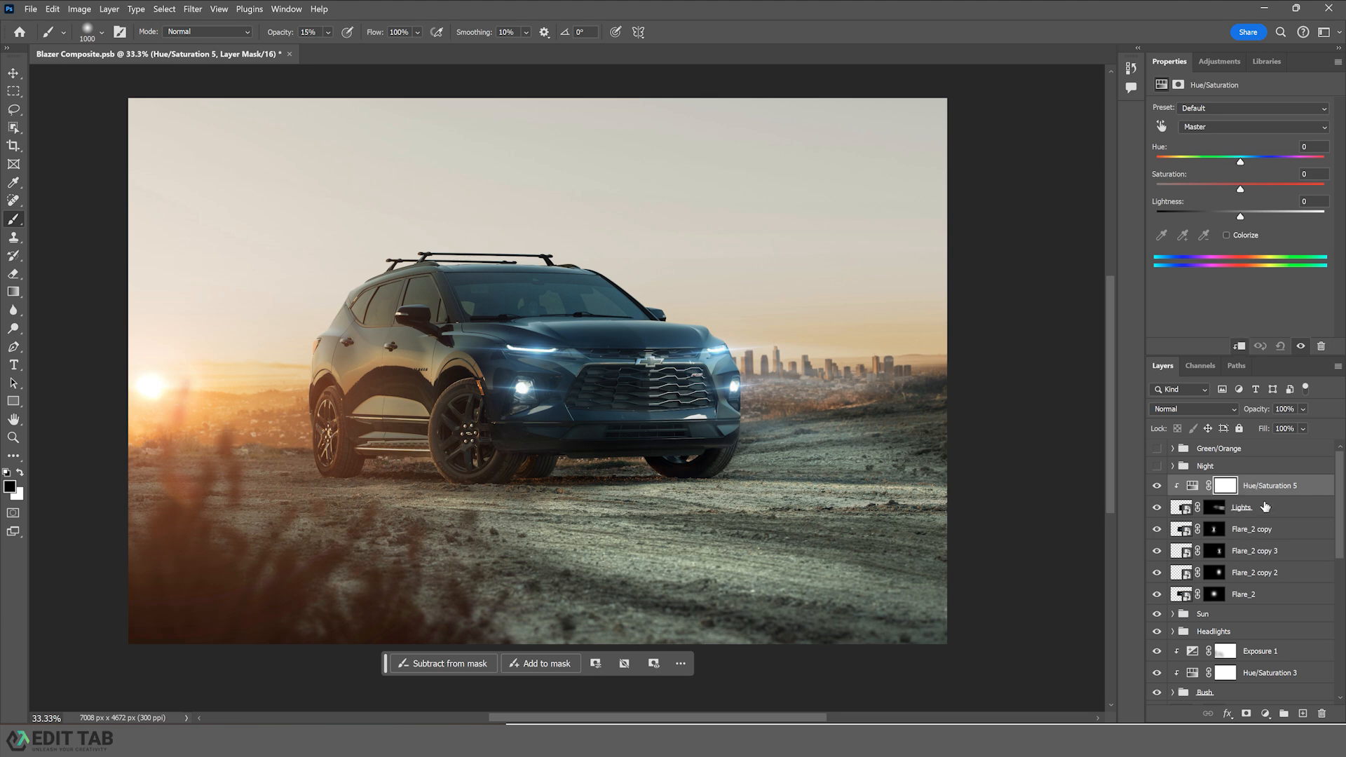
left_click_drag(1241, 188, 1254, 187)
- Toggle the Lights layer's visibility to compare the light streak effect
left_click(1157, 508)
key("x")
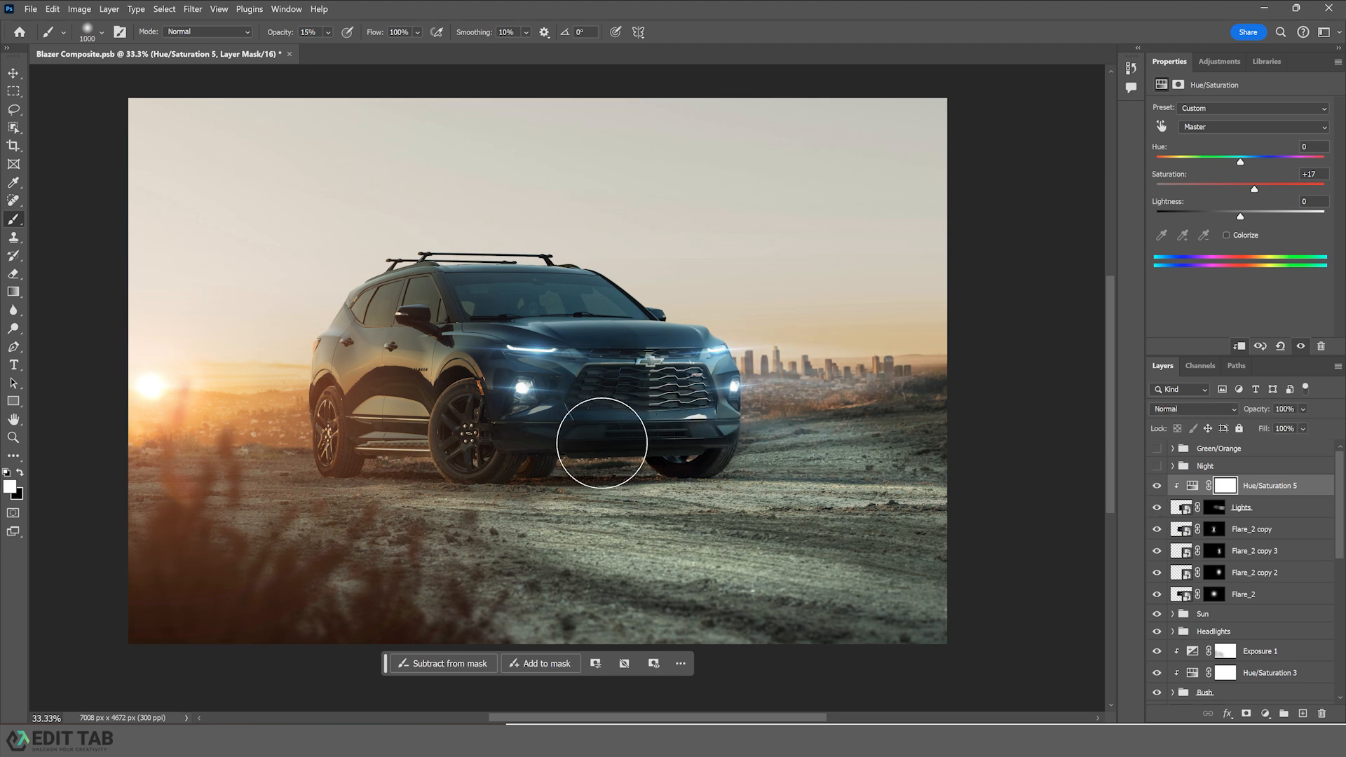
key("x")
left_click(1214, 508)
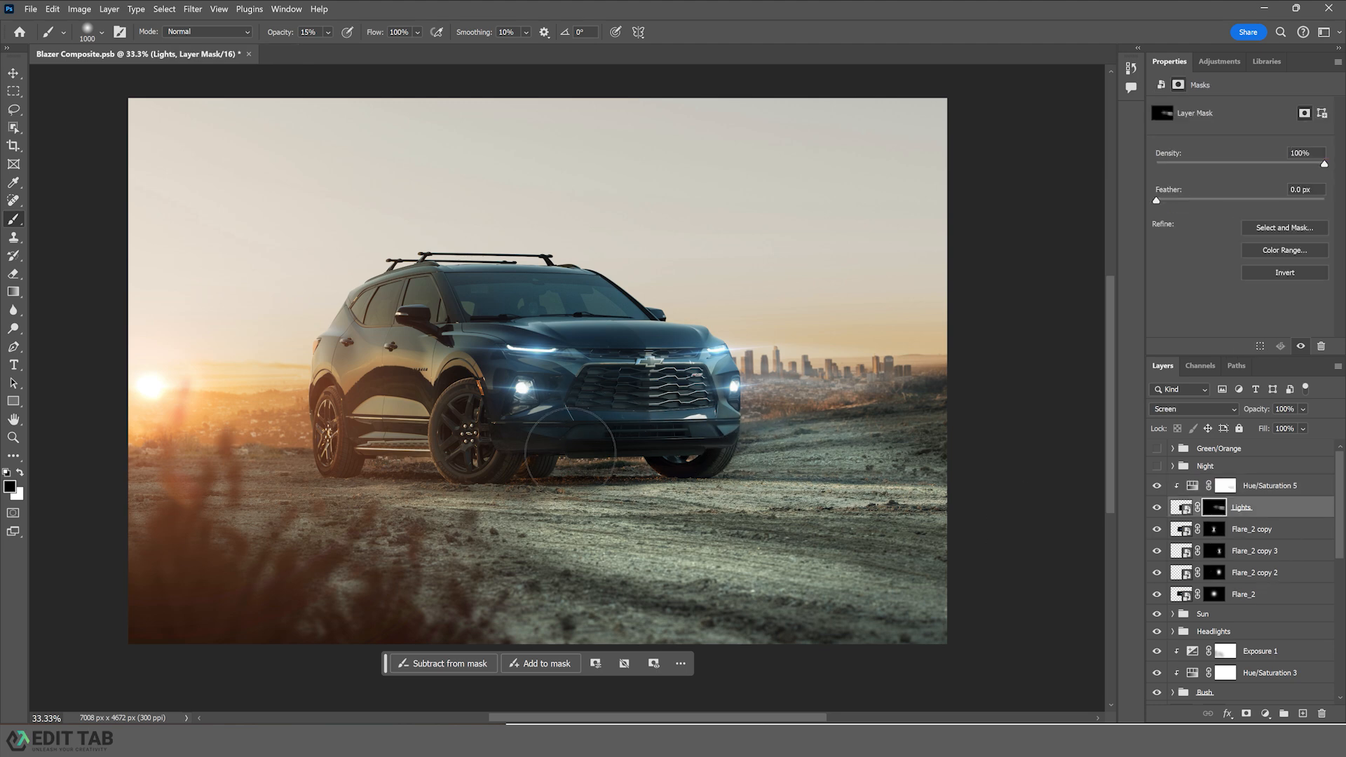
left_click(13, 72)
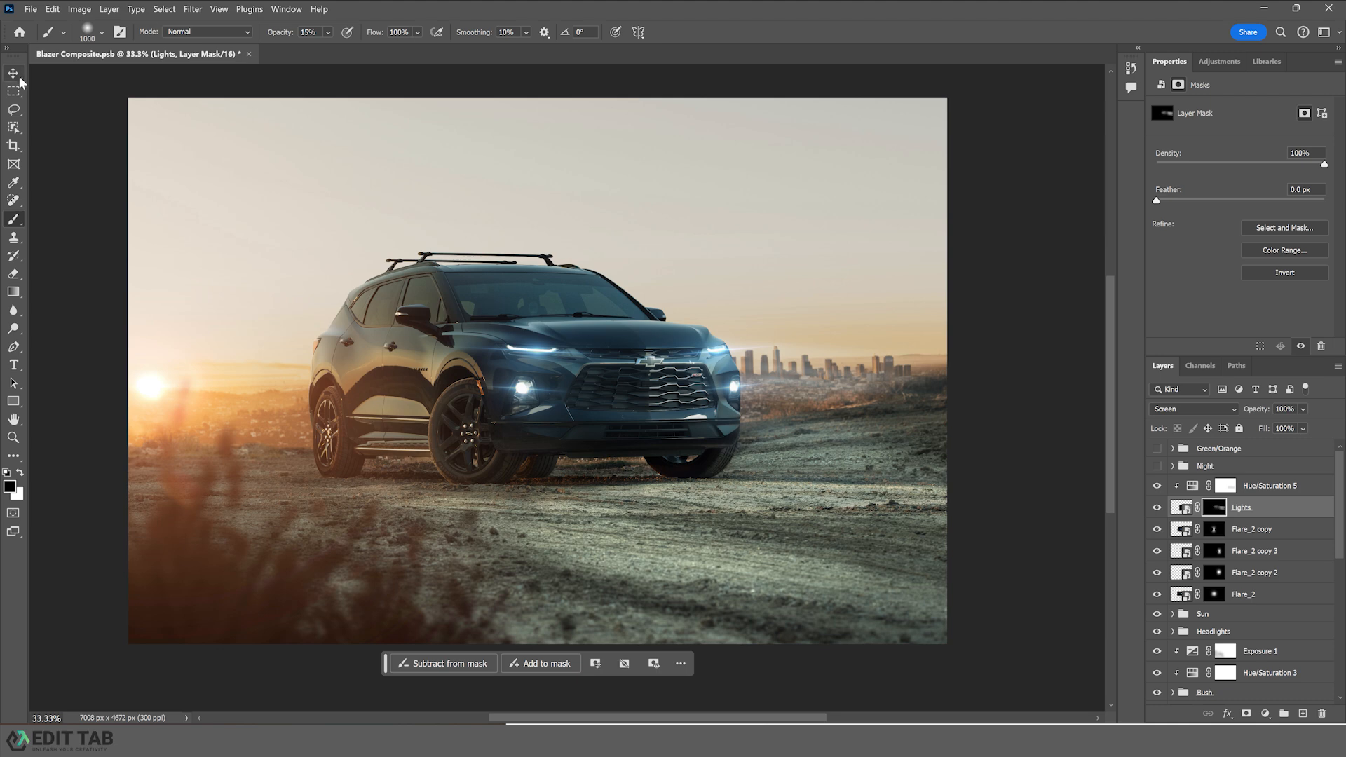
left_click(1014, 237)
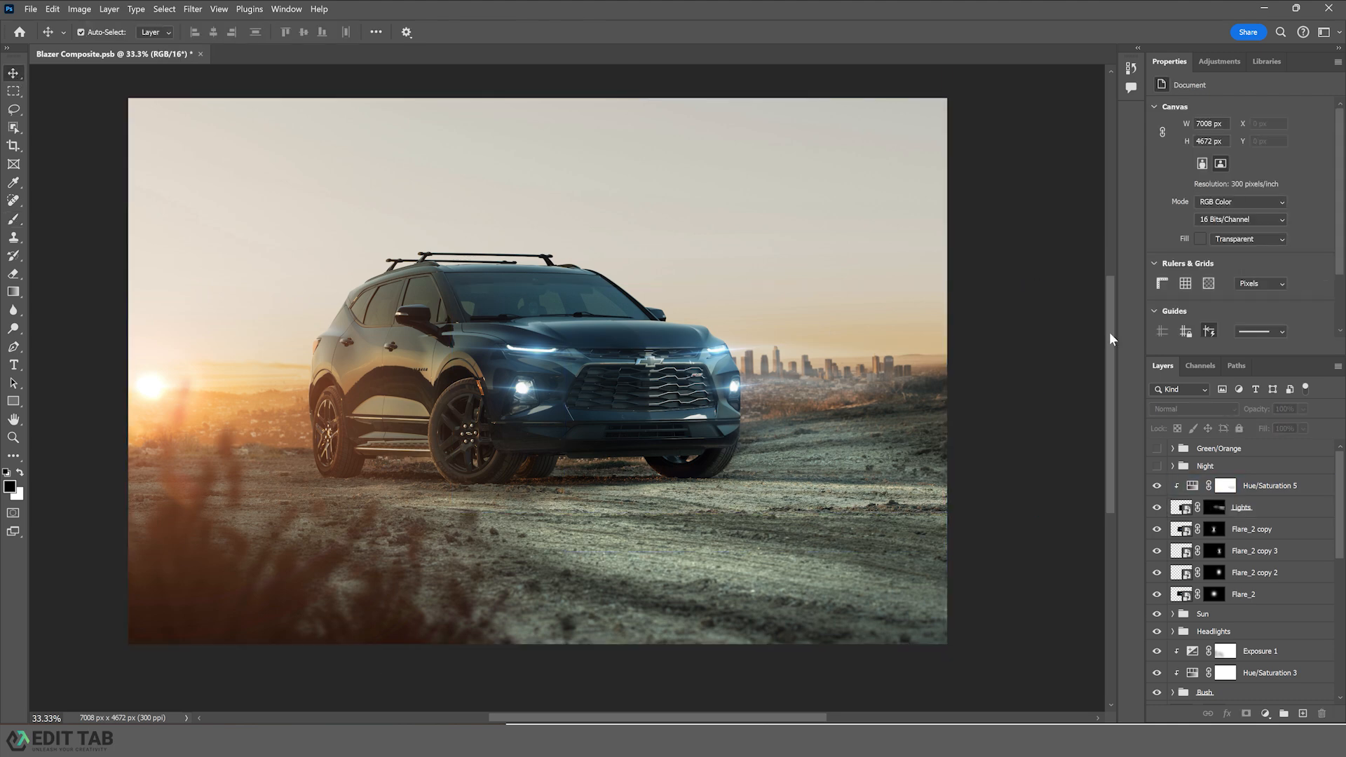
- Select the Hue/Saturation 5, Lights and all Flare_2 layers and move them into the Headlights group
left_click(1262, 491)
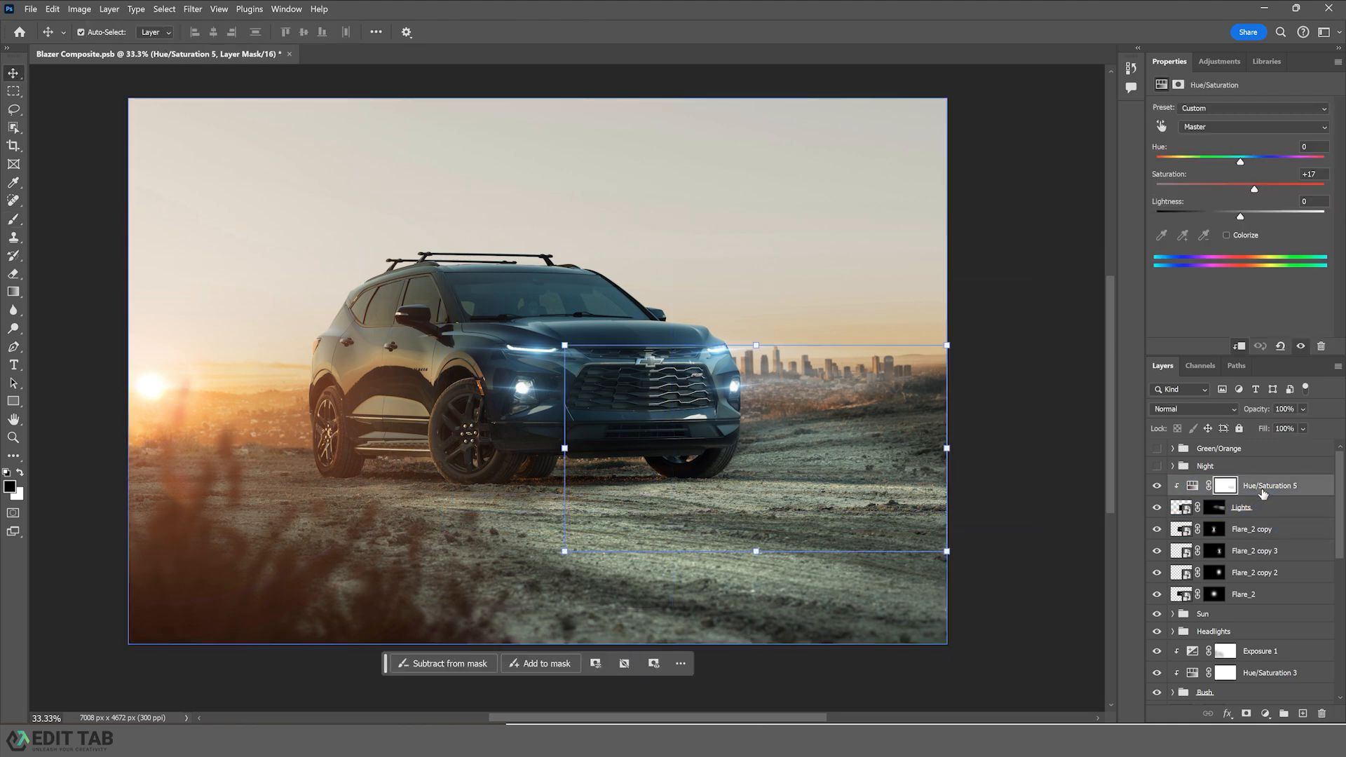
left_click(1253, 597)
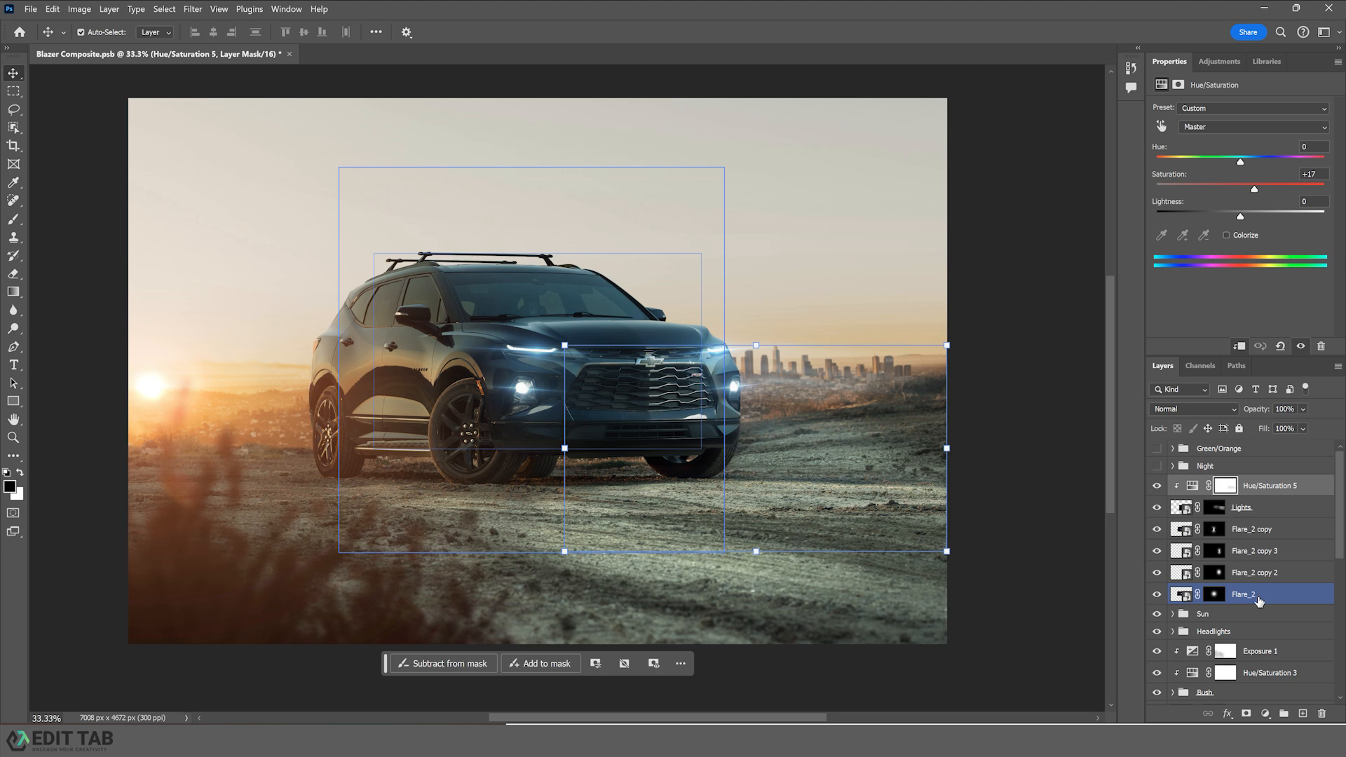
left_click(1260, 601, "shift")
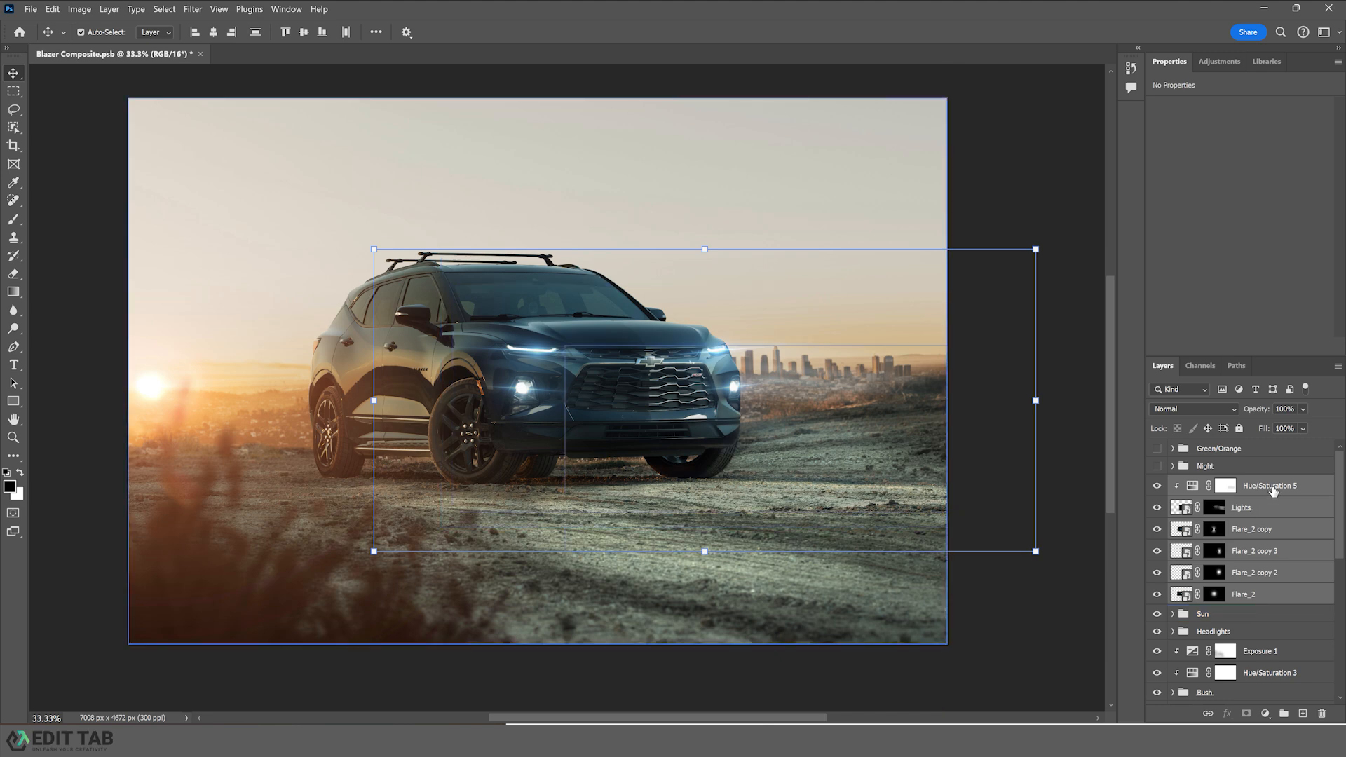
left_click_drag(1274, 490, 1238, 629)
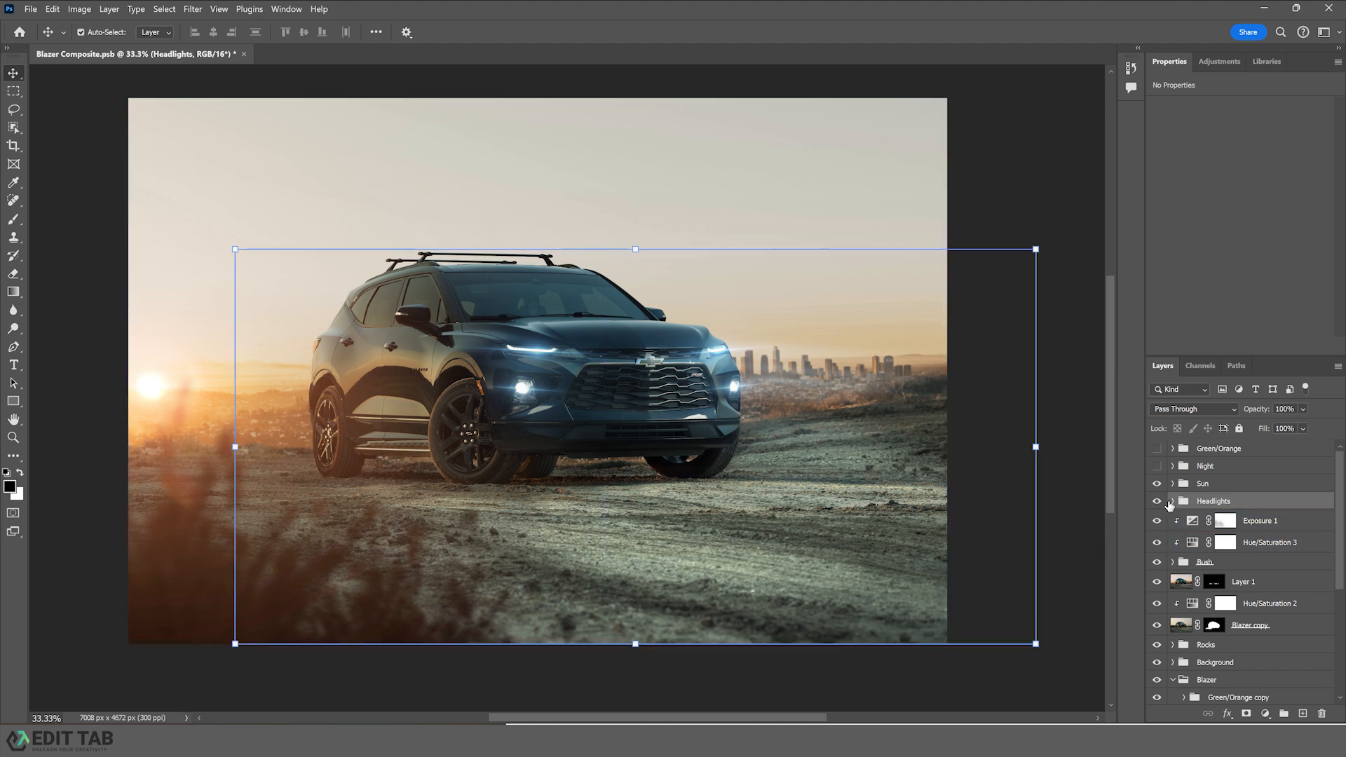
- Toggle the Headlights group's visibility to compare the result
left_click(1156, 501)
left_click(1157, 501)
left_click(1085, 501)
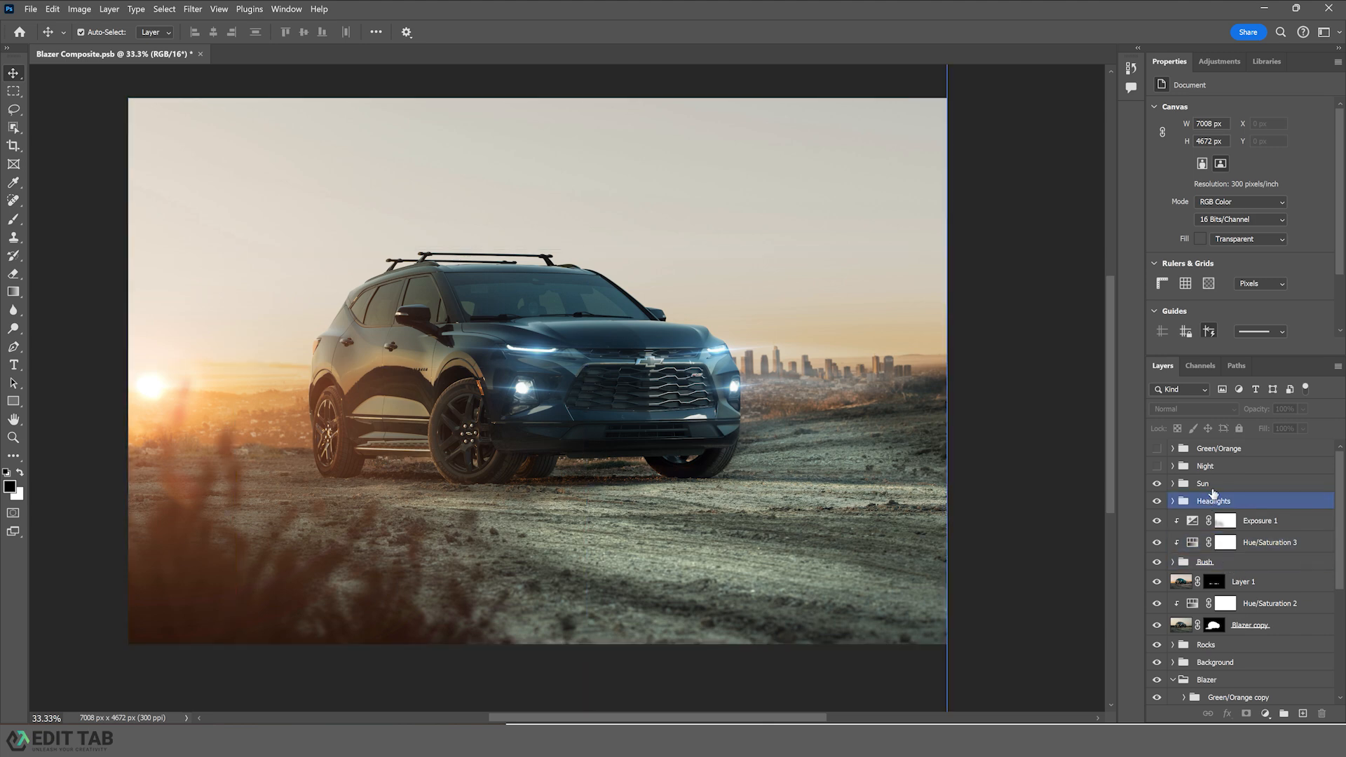
- Add a Curves adjustment inside the Sun group, mapping input 218 to output 255 to brighten the highlights
left_click(1181, 483)
left_click(1172, 483)
left_click(1223, 565)
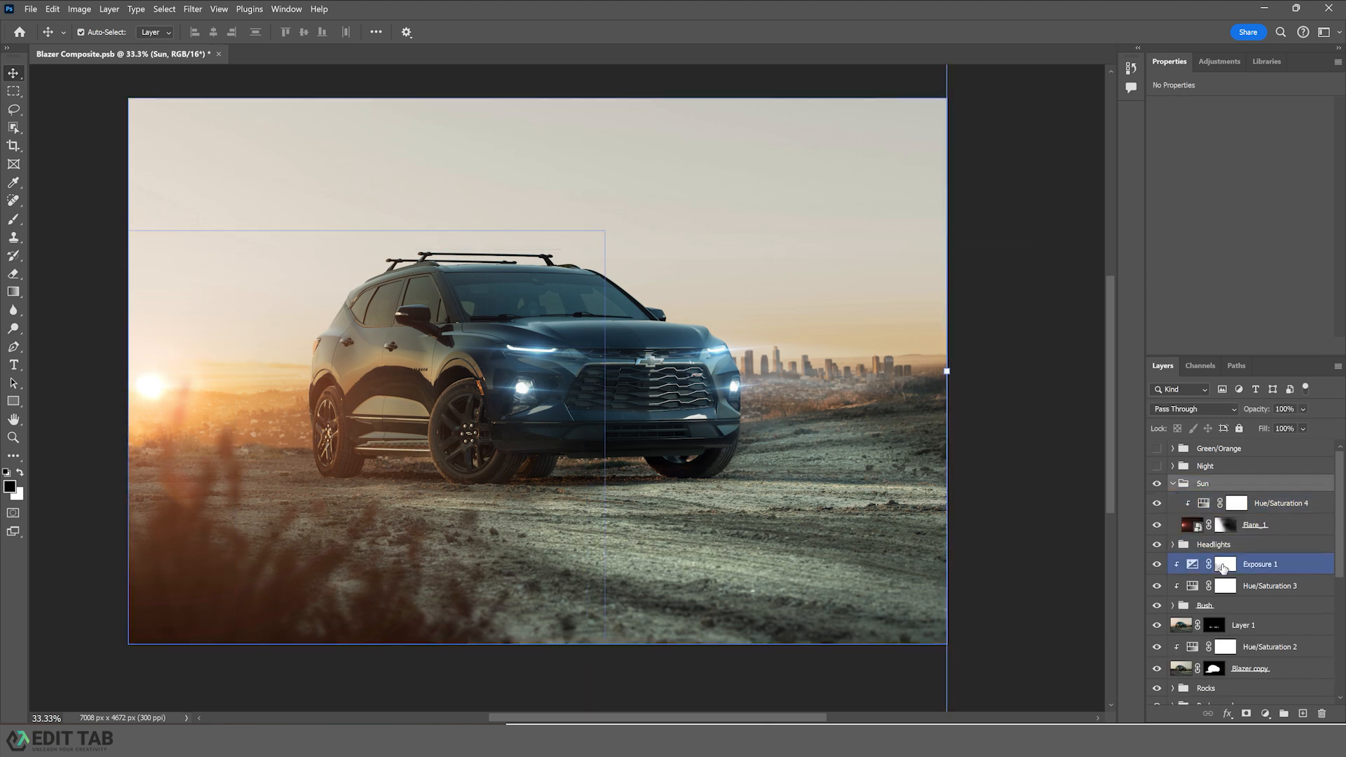
left_click(1260, 690)
left_click(1265, 714)
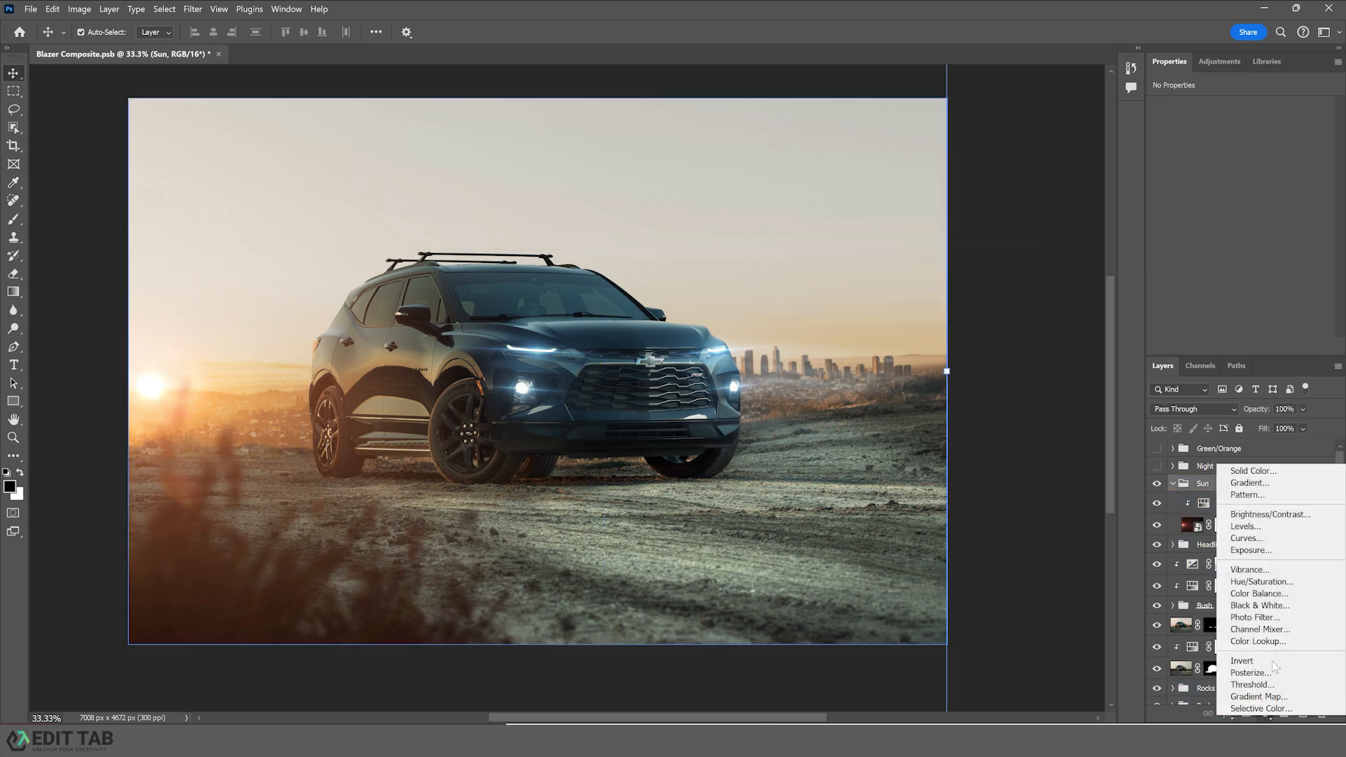
left_click(1259, 542)
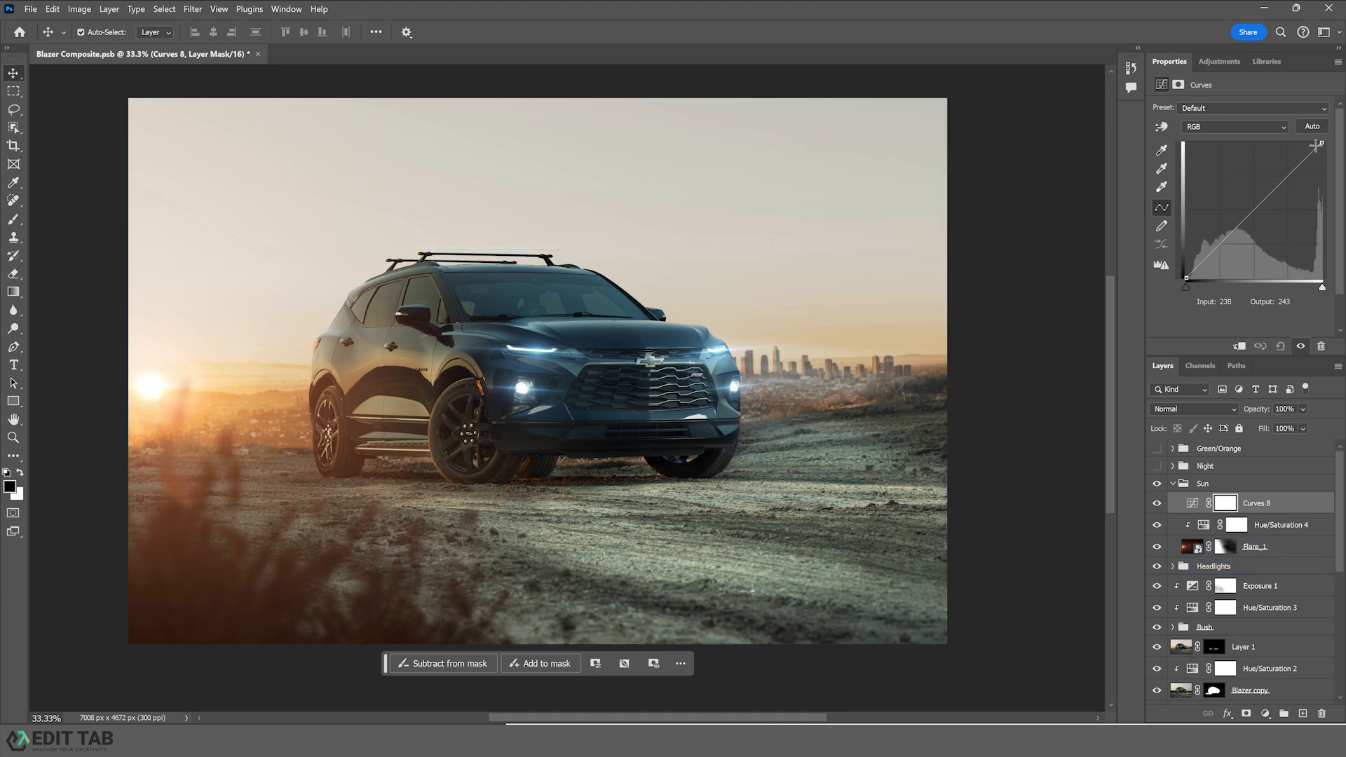
left_click_drag(1321, 143, 1299, 134)
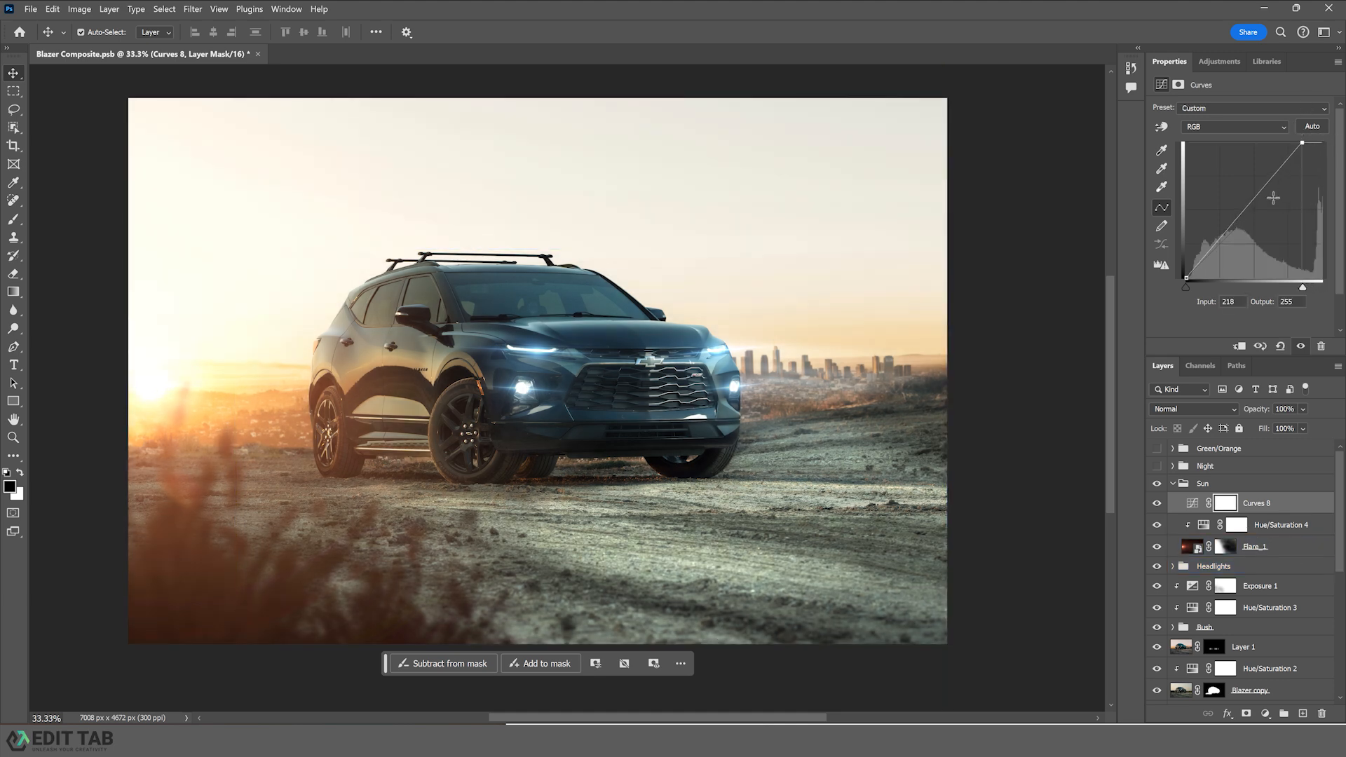
- Invert the Curves 8 mask to black and paint white into it with a 300 px, 15% opacity brush near the sun
key("ctrl+i")
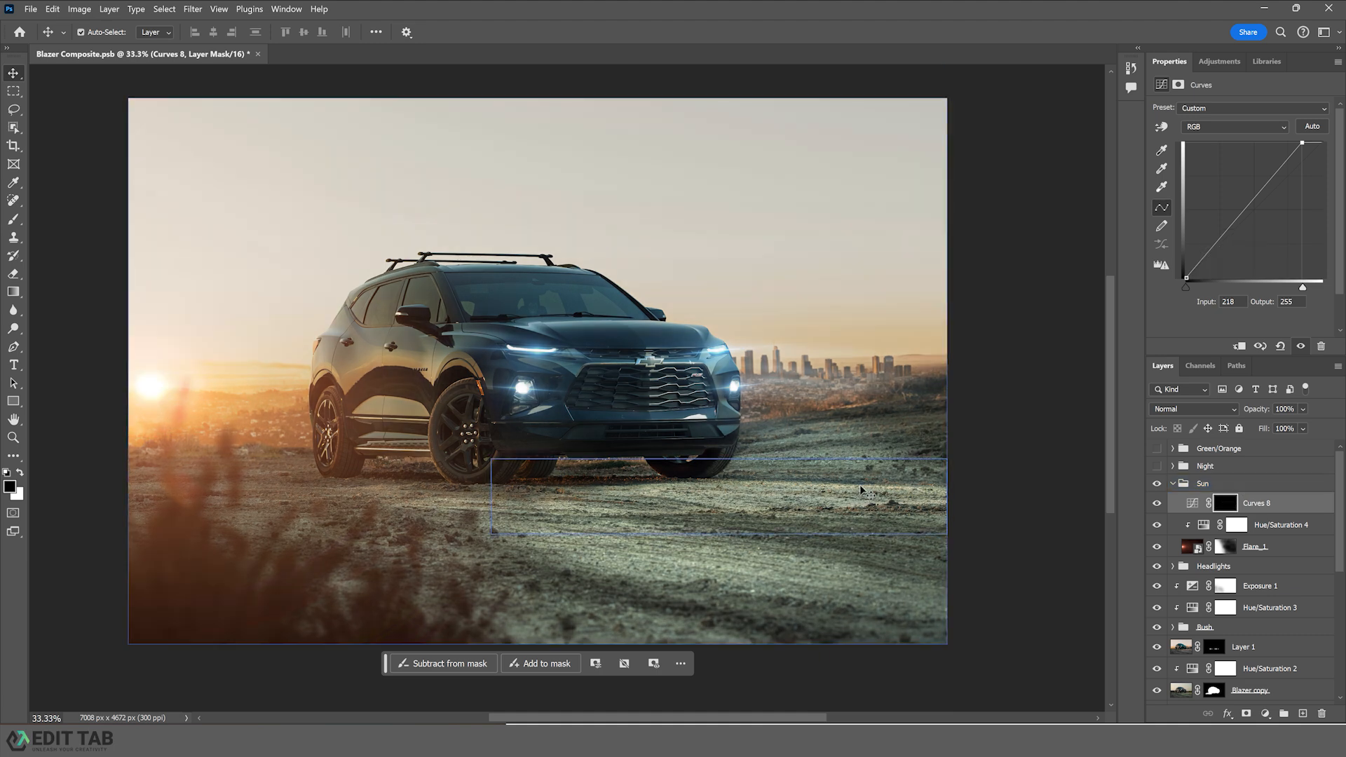
key("b")
key("bracketleft")
key("bracketleft")
key("bracketleft")
key("bracketleft")
key("bracketleft")
key("bracketleft")
key("bracketleft")
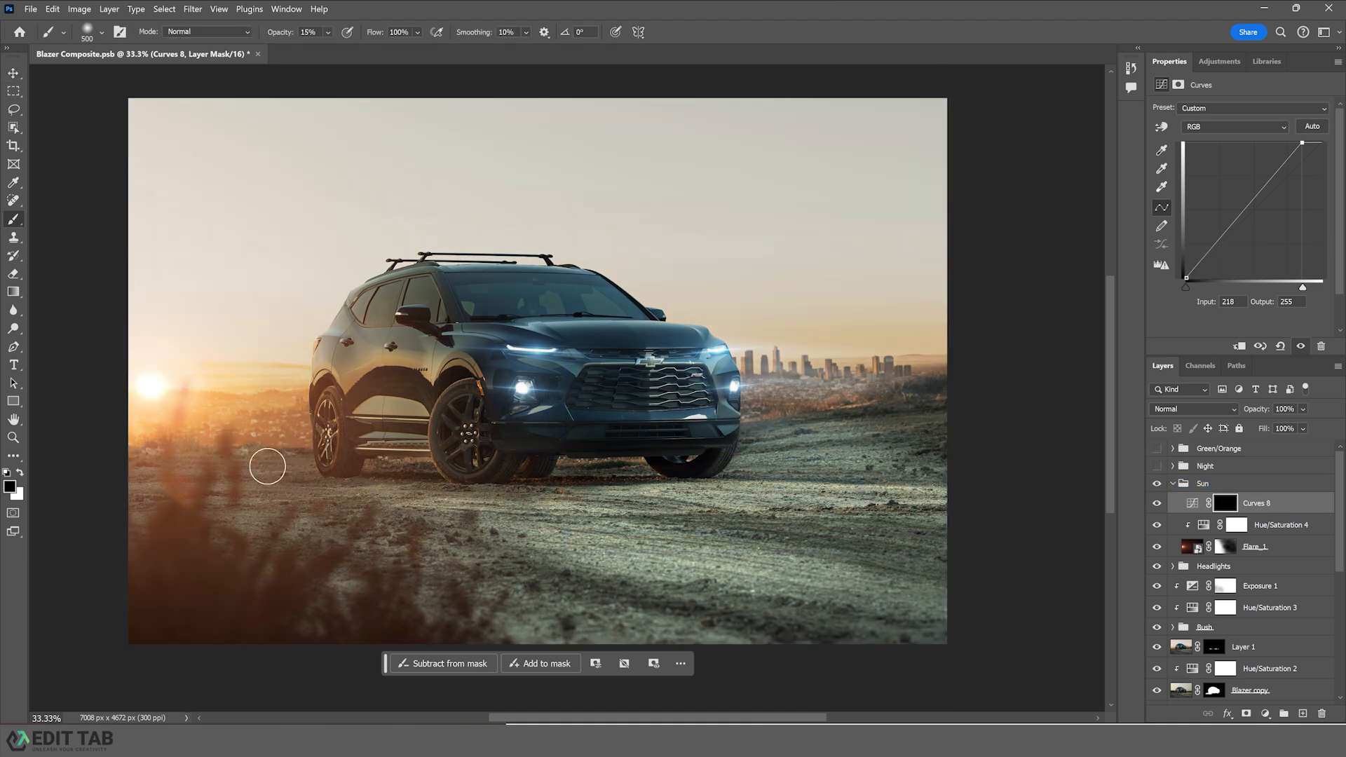
key("x")
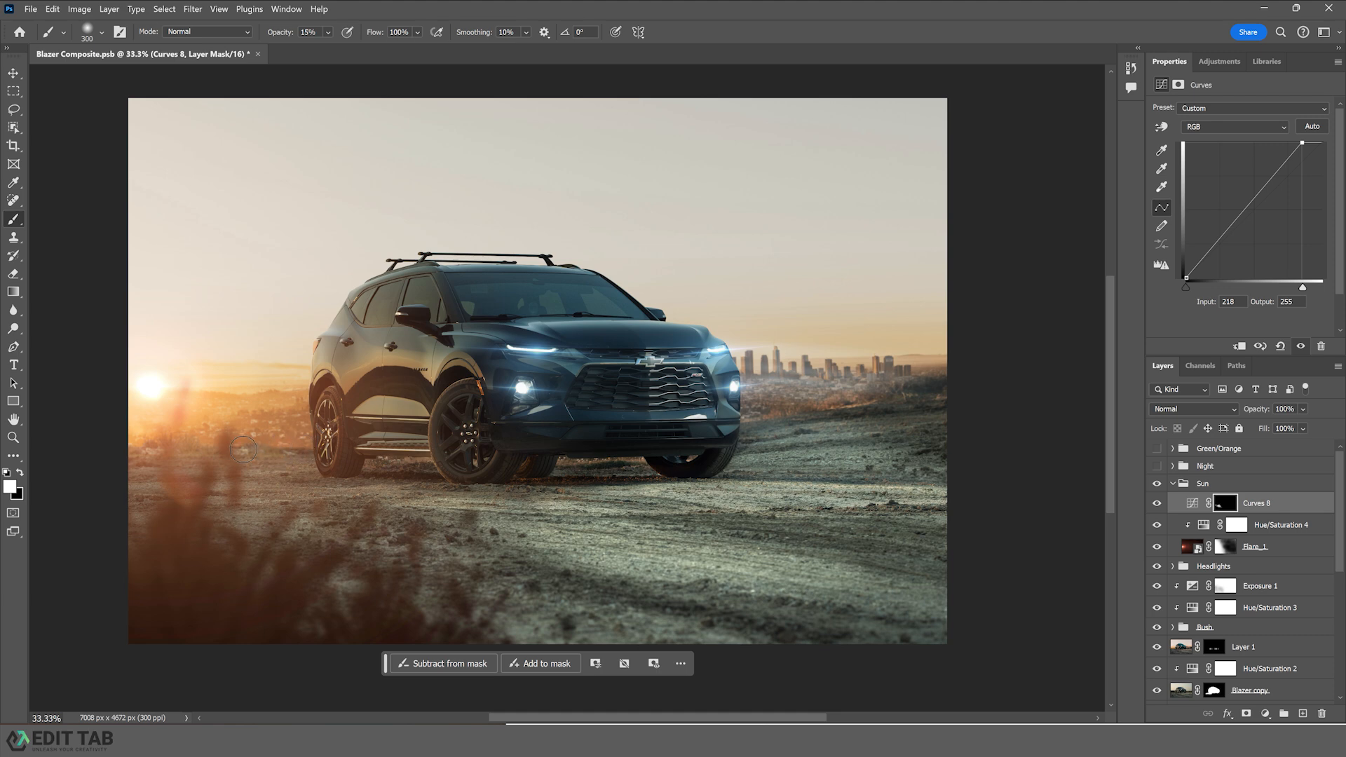
- Select the Rocks group, stretch it slightly wider from its right edge, and nudge it up a few pixels before committing
left_click(14, 73)
left_click(1025, 466)
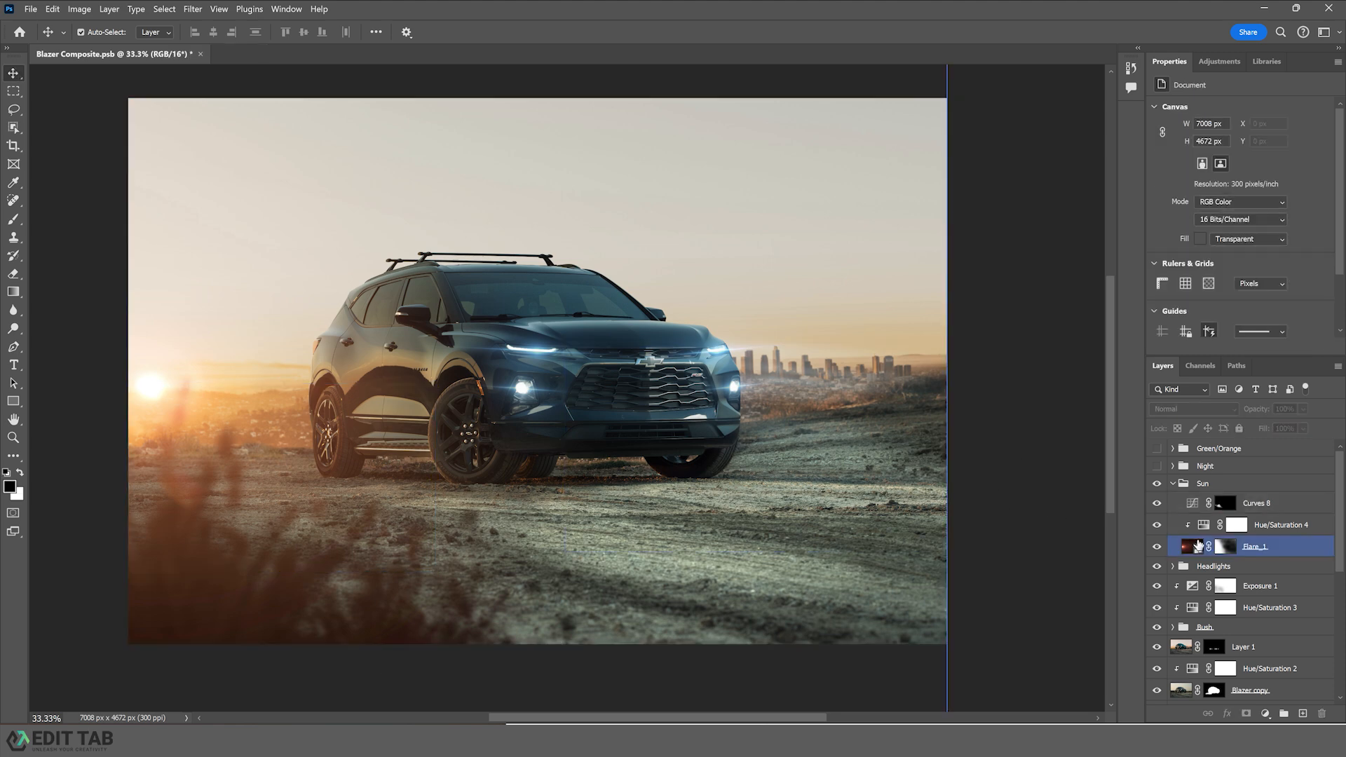
left_click(1273, 606)
scroll(1277, 600, "down", 1)
scroll(1277, 601, "down", 7)
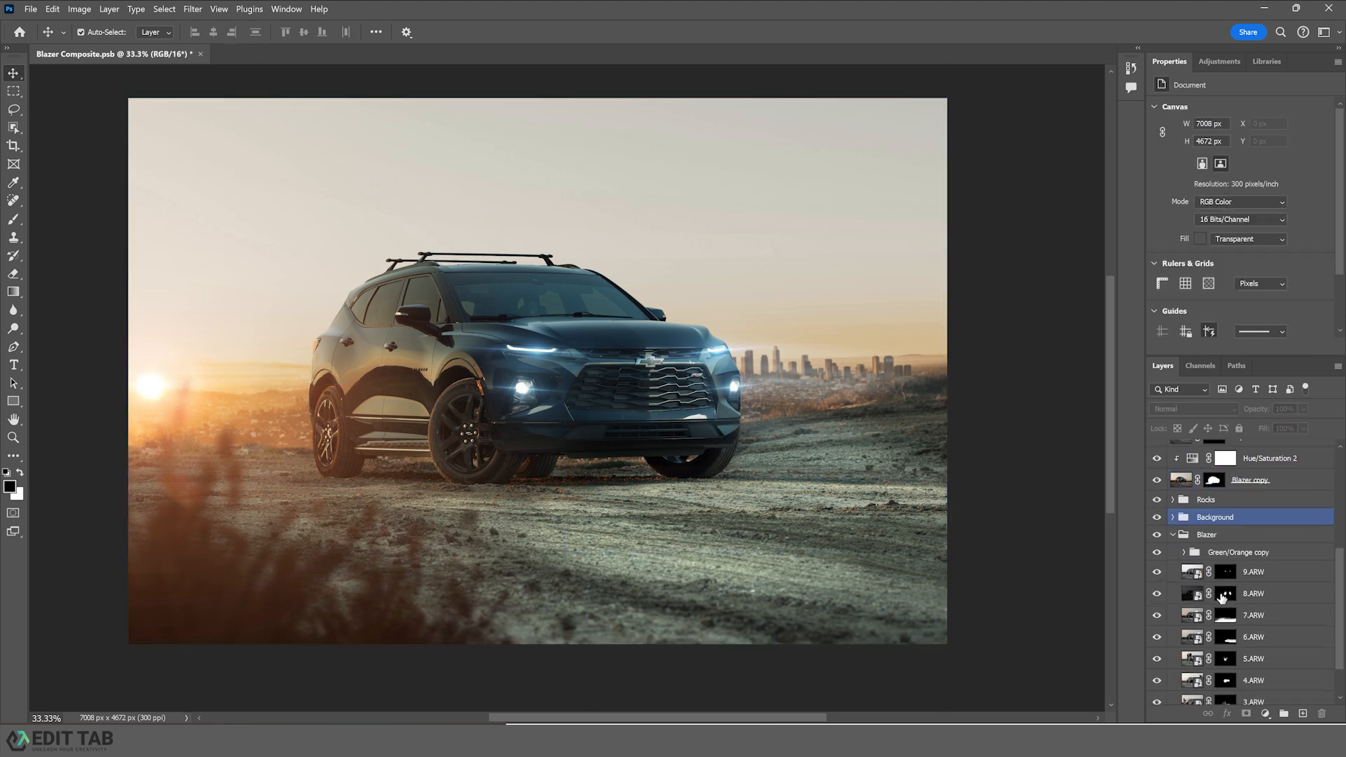
left_click(1245, 607)
scroll(1233, 589, "up", 3)
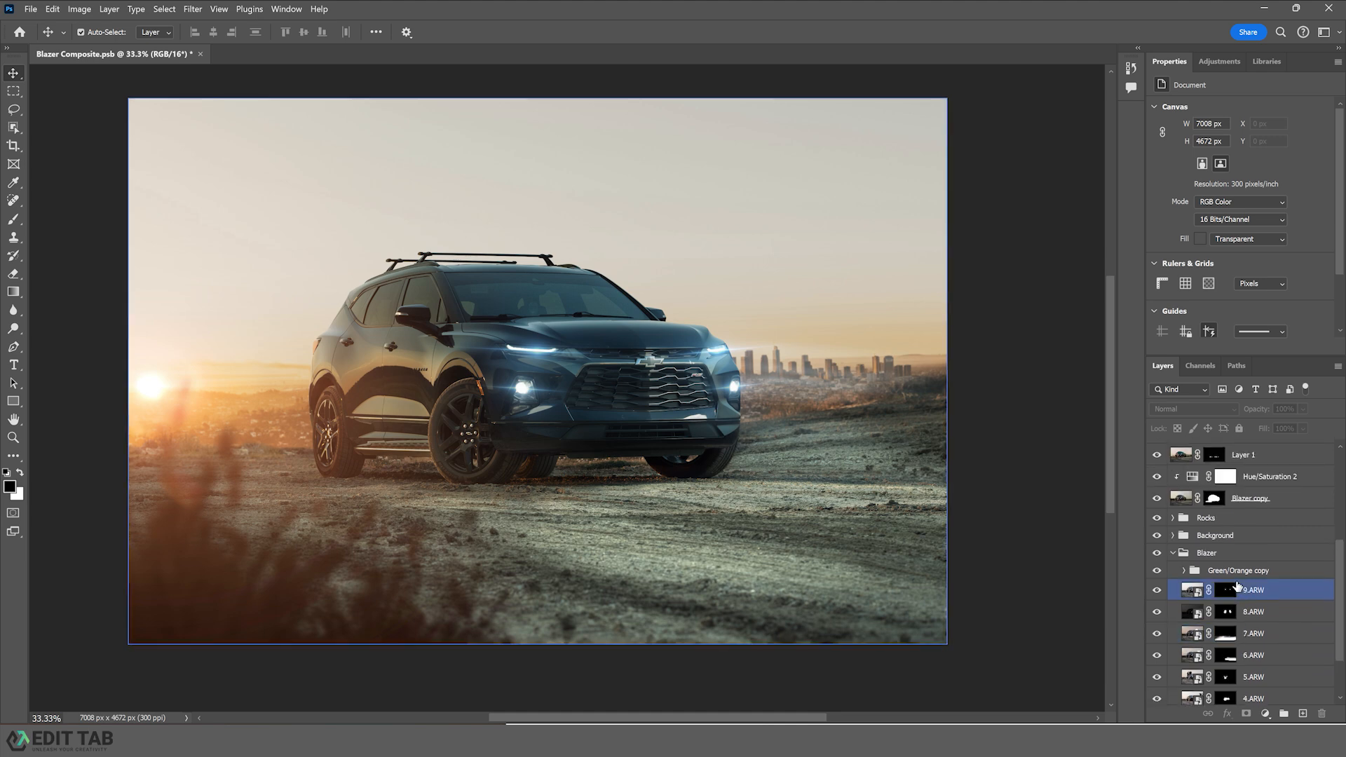
left_click(1169, 531)
left_click(1169, 521)
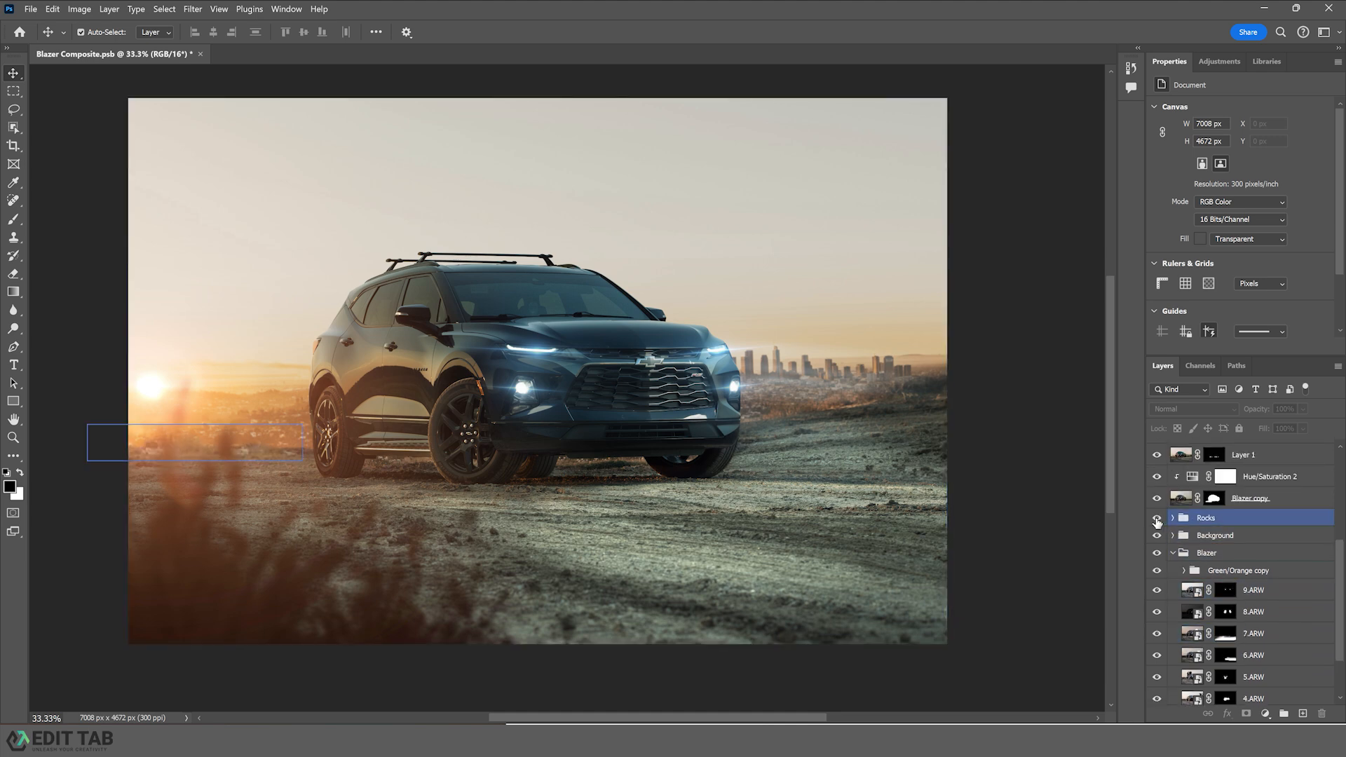
left_click(1212, 522)
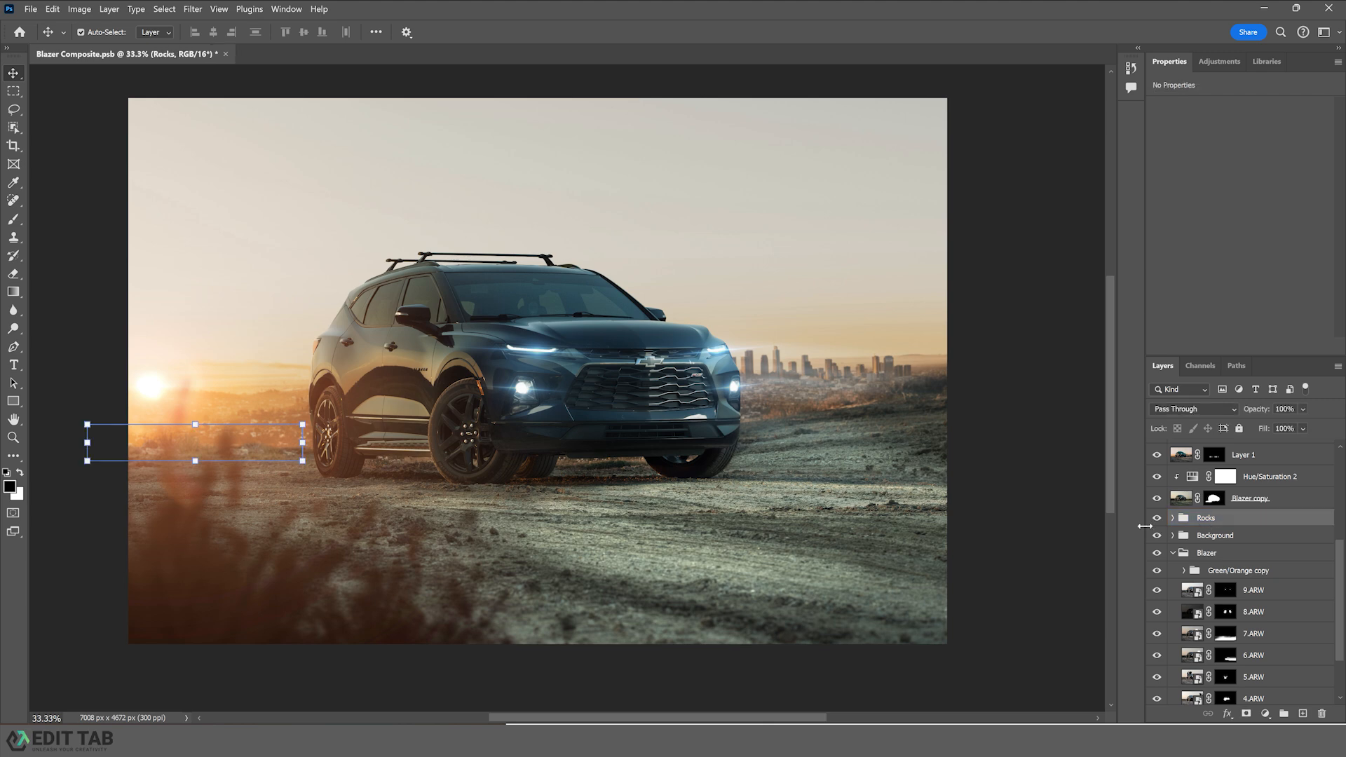
left_click_drag(302, 442, 315, 444)
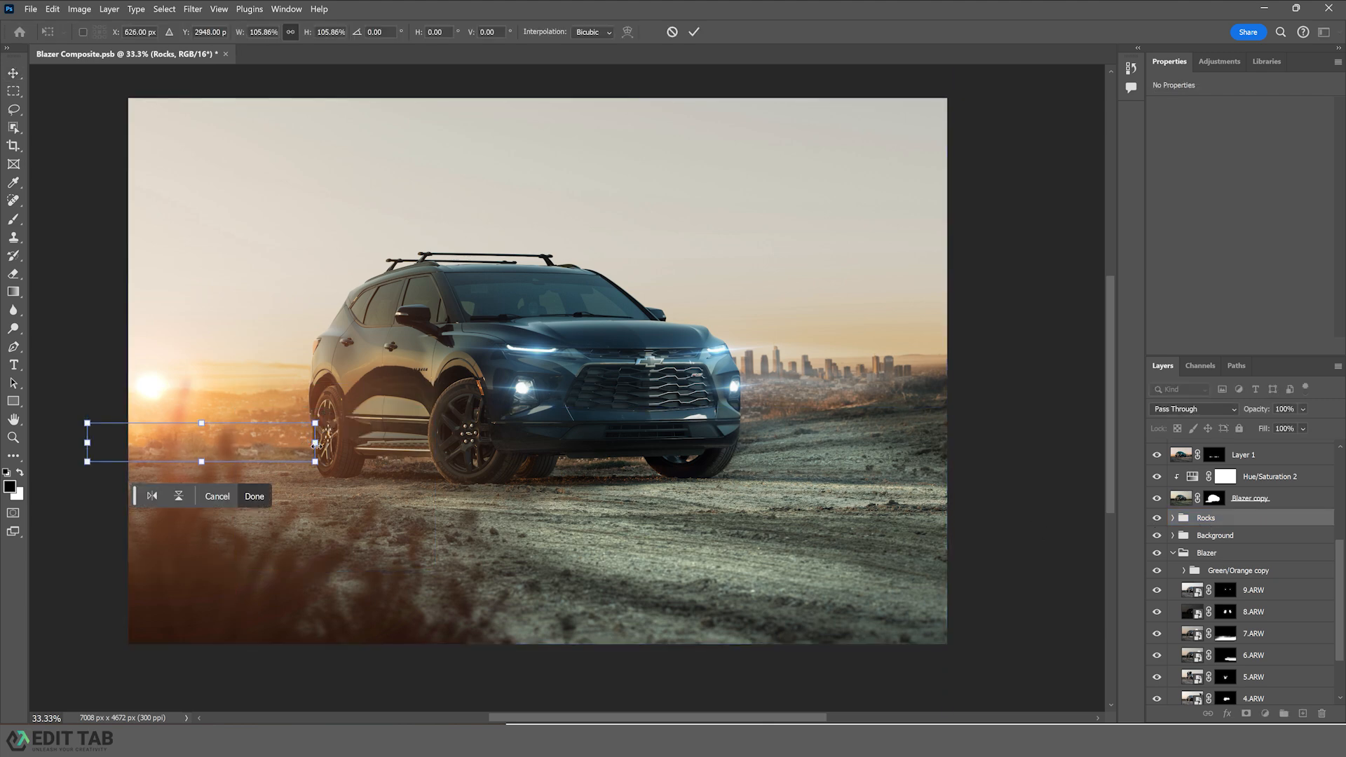
key("Up")
key("Up")
key("Up")
key("Up")
key("Up")
key("Up")
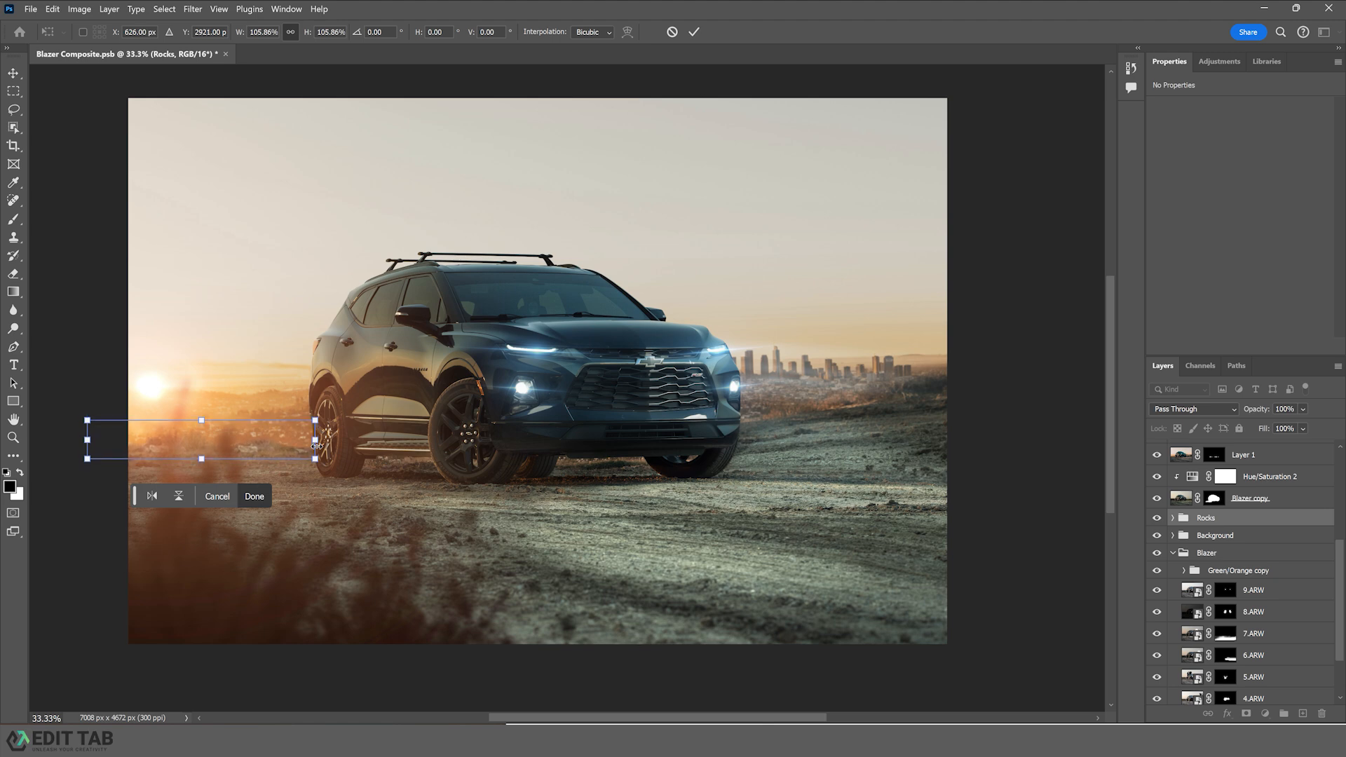
key("Down")
key("Return")
left_click(989, 401)
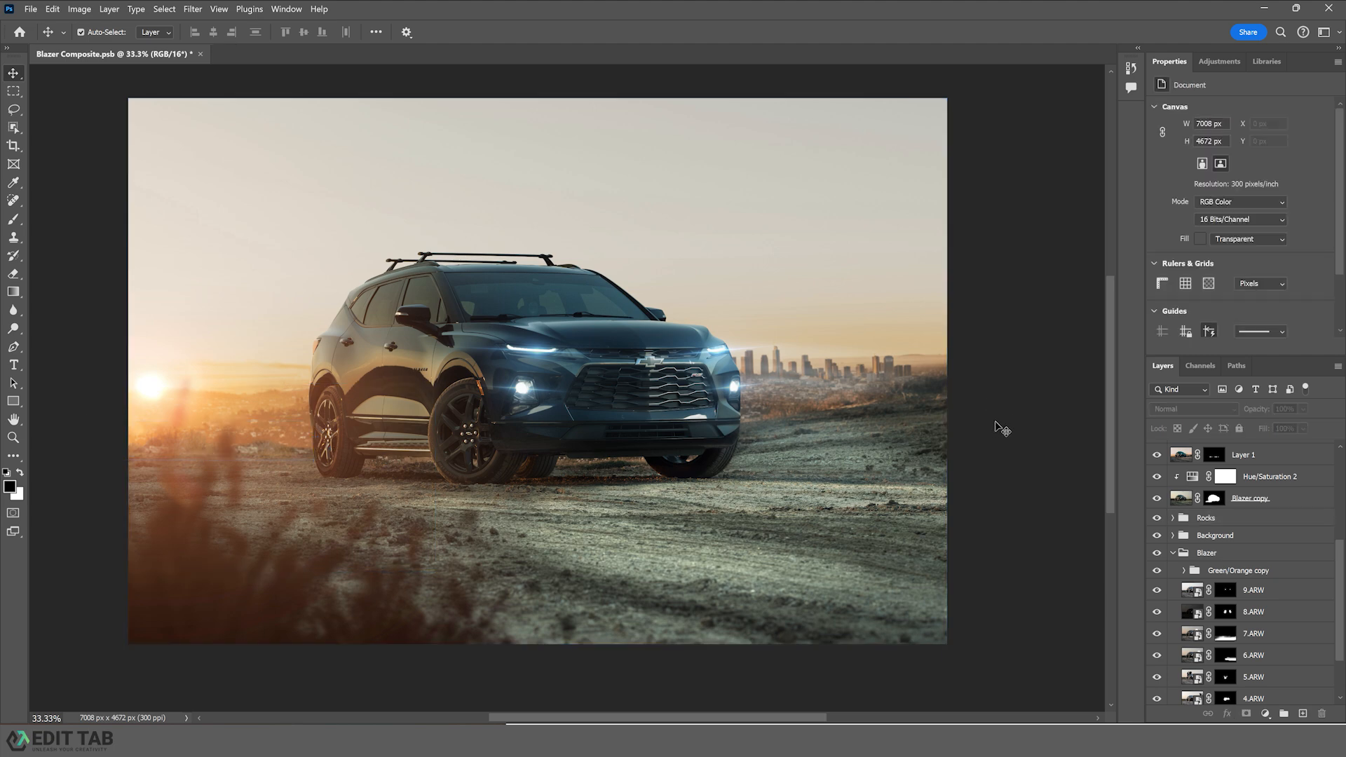